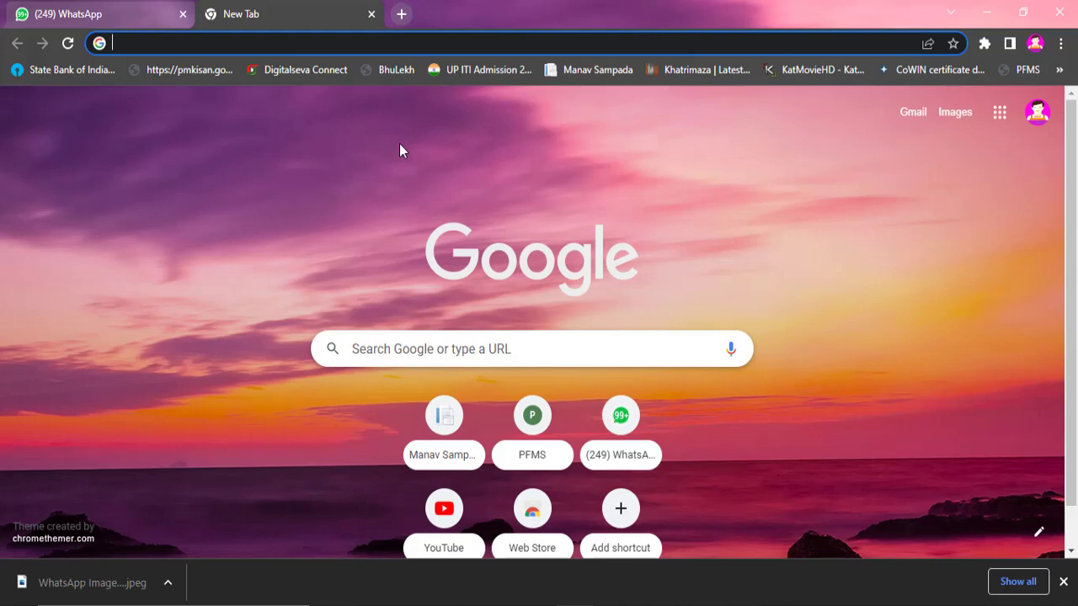
{"action": "scroll", "coordinate": [404, 223], "scroll_direction": "down", "scroll_amount": 1}
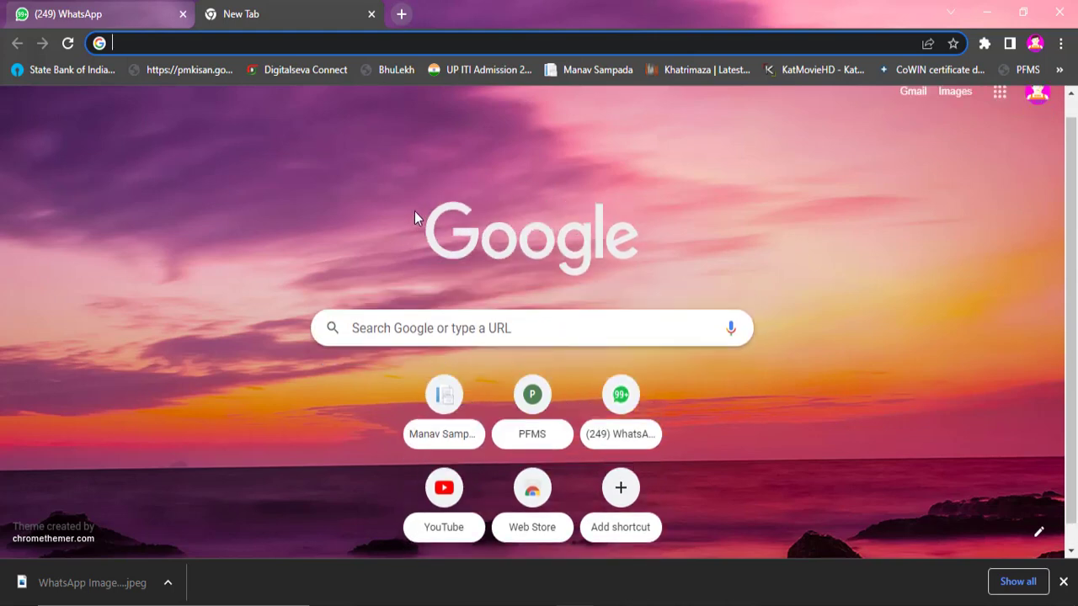
{"action": "scroll", "coordinate": [415, 211], "scroll_direction": "up", "scroll_amount": 1}
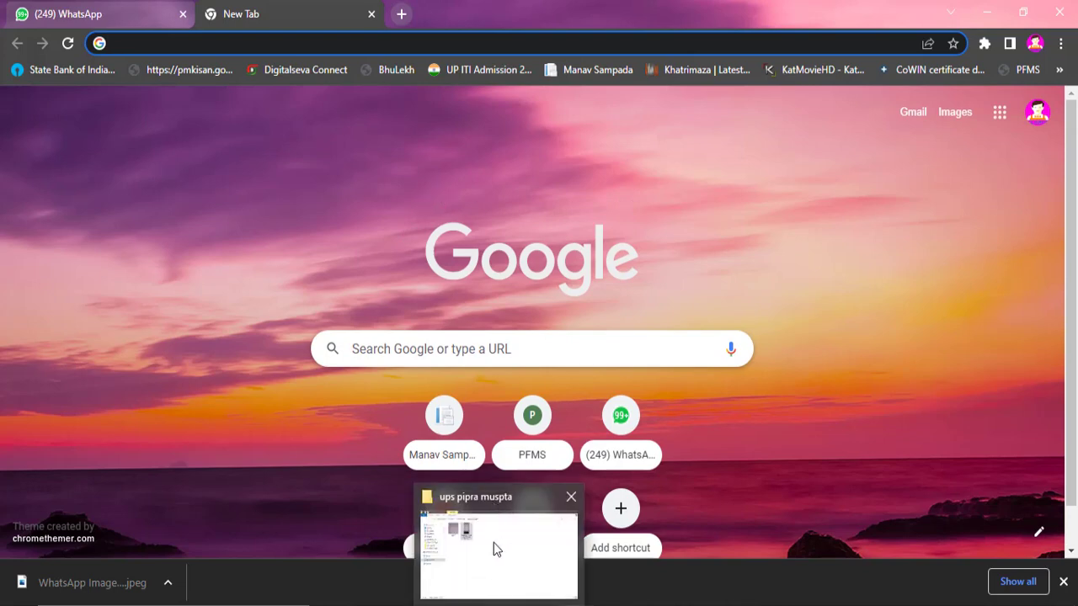
Step: Switch to the ups pipra muspta folder, open the WhatsApp Image 2022-11-09 bill and read its items through to the grand total
{"action": "left_click", "coordinate": [494, 543]}
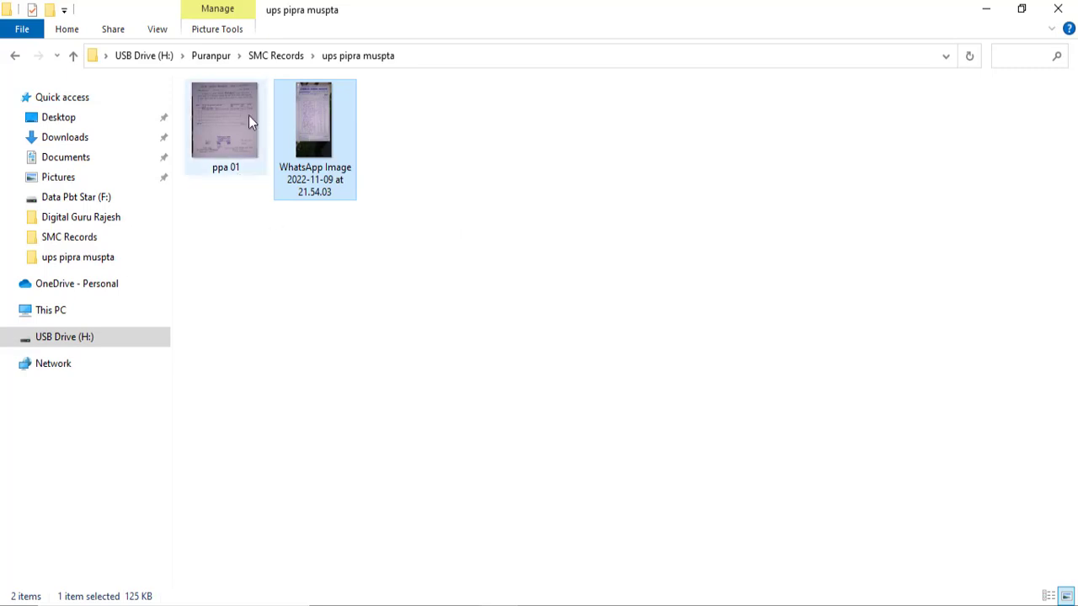
{"action": "double_click", "coordinate": [312, 130]}
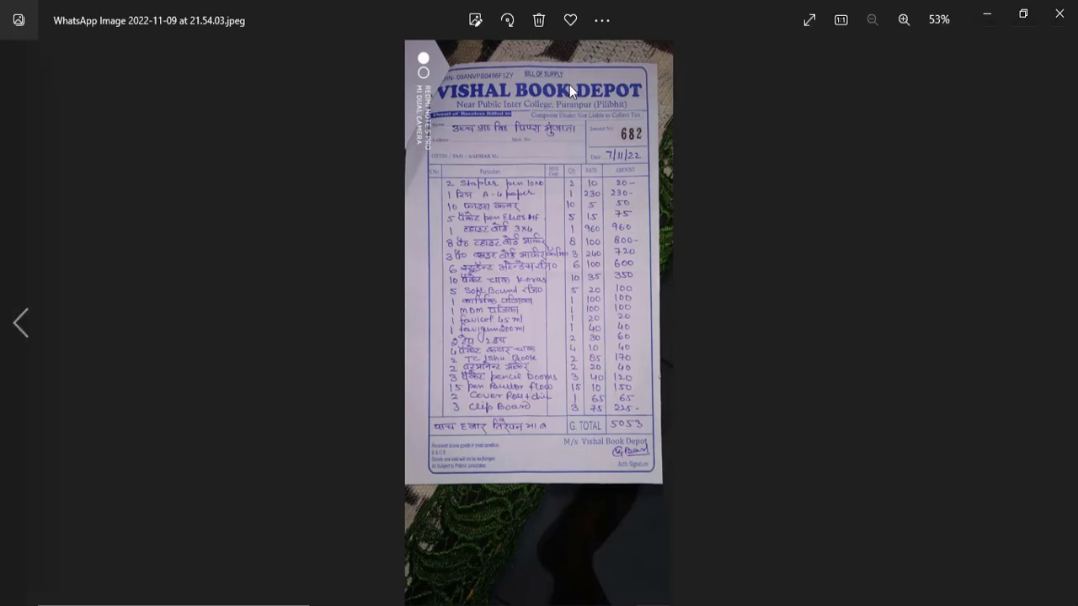
{"action": "scroll", "coordinate": [569, 85], "scroll_direction": "up", "scroll_amount": 5}
{"action": "scroll", "coordinate": [561, 258], "scroll_direction": "up", "scroll_amount": 2}
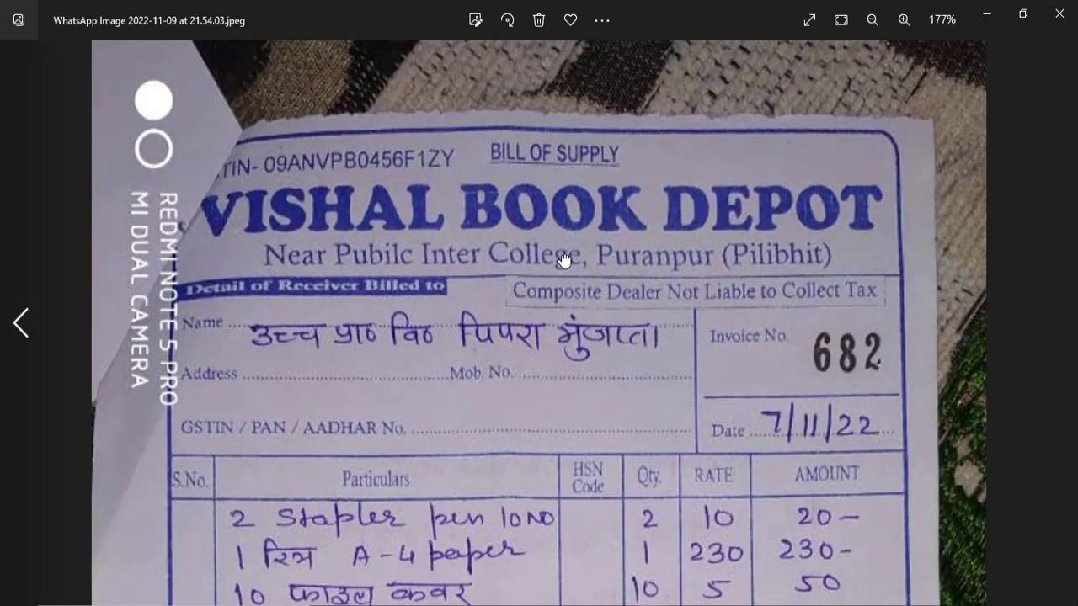
{"action": "scroll", "coordinate": [484, 219], "scroll_direction": "up", "scroll_amount": 2}
{"action": "scroll", "coordinate": [483, 219], "scroll_direction": "down", "scroll_amount": 4}
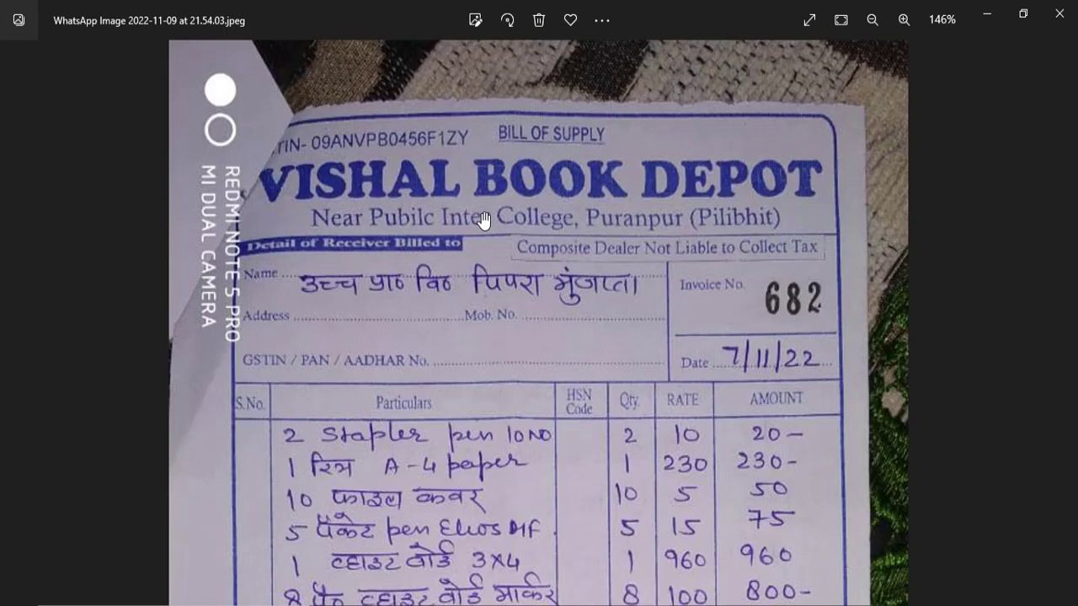
{"action": "left_click_drag", "start_coordinate": [578, 393], "coordinate": [570, 137]}
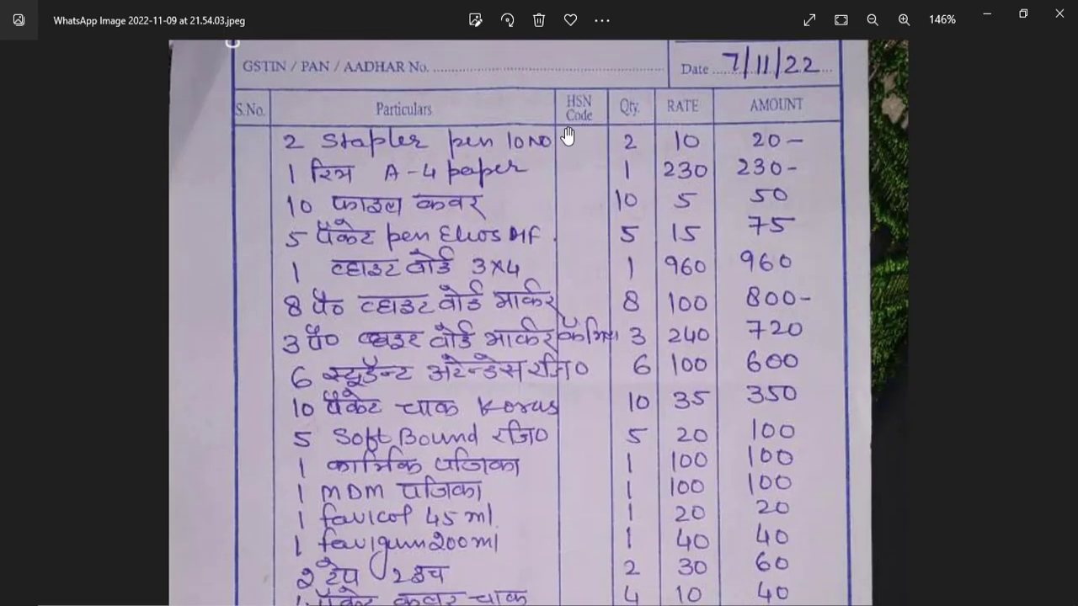
{"action": "left_click_drag", "start_coordinate": [603, 460], "coordinate": [599, 199]}
{"action": "left_click_drag", "start_coordinate": [602, 387], "coordinate": [605, 223]}
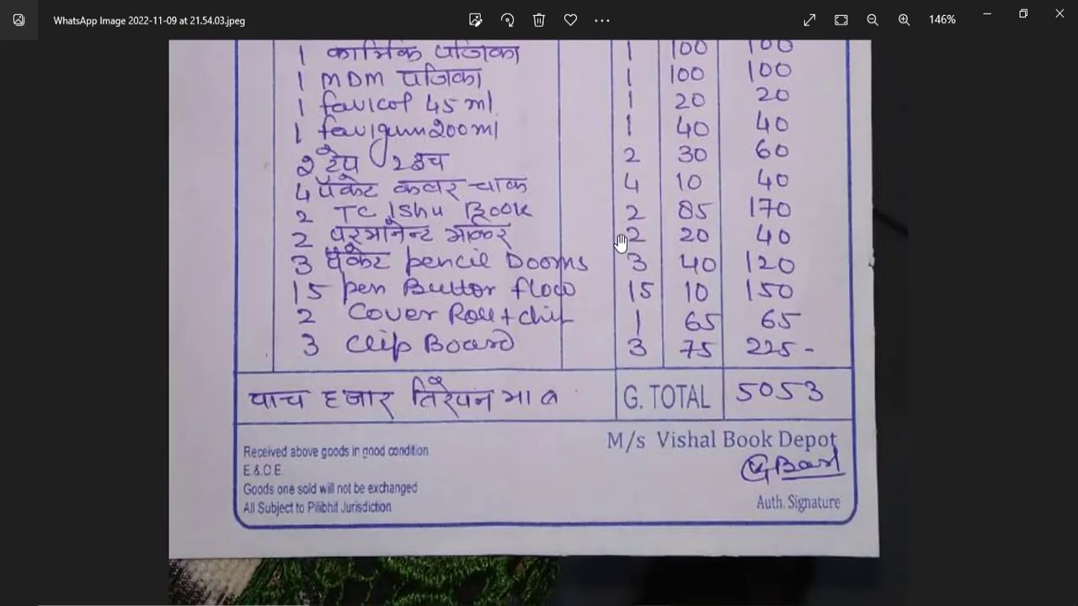
Step: Examine the bill's header with the seller name, invoice number and date, and minimize the image
{"action": "scroll", "coordinate": [621, 244], "scroll_direction": "up", "scroll_amount": 6}
{"action": "scroll", "coordinate": [618, 284], "scroll_direction": "up", "scroll_amount": 2}
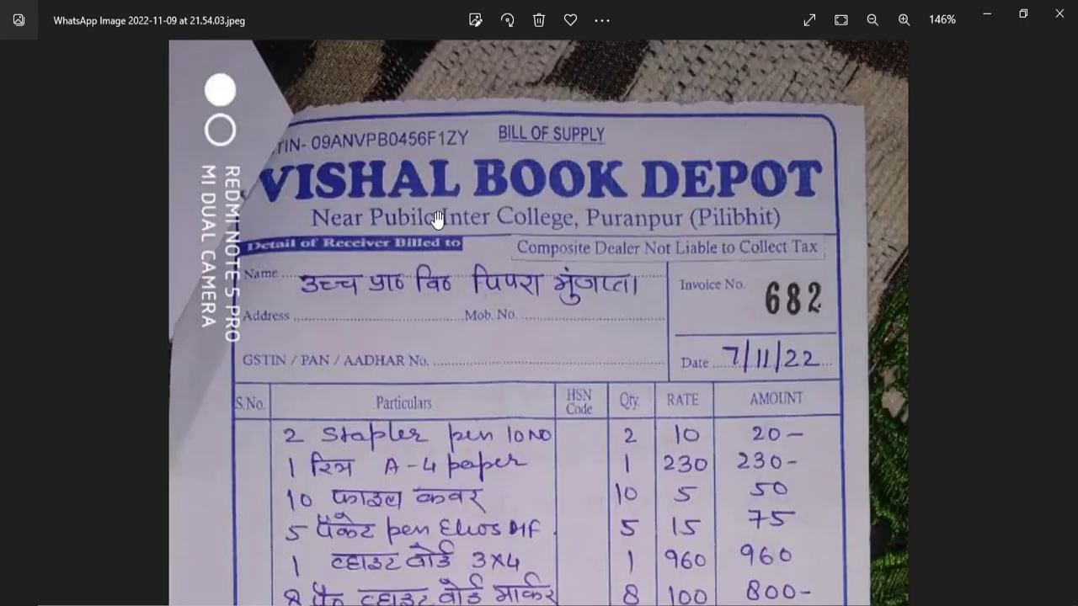
{"action": "scroll", "coordinate": [403, 162], "scroll_direction": "up", "scroll_amount": 2}
{"action": "scroll", "coordinate": [403, 190], "scroll_direction": "up", "scroll_amount": 1}
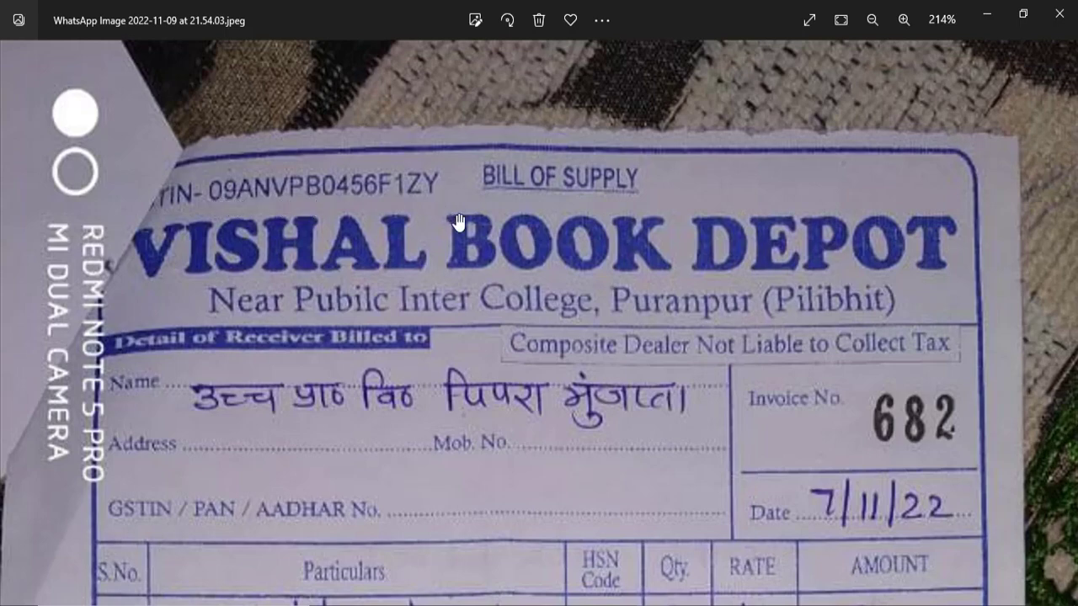
{"action": "scroll", "coordinate": [494, 258], "scroll_direction": "down", "scroll_amount": 3}
{"action": "scroll", "coordinate": [494, 257], "scroll_direction": "down", "scroll_amount": 1}
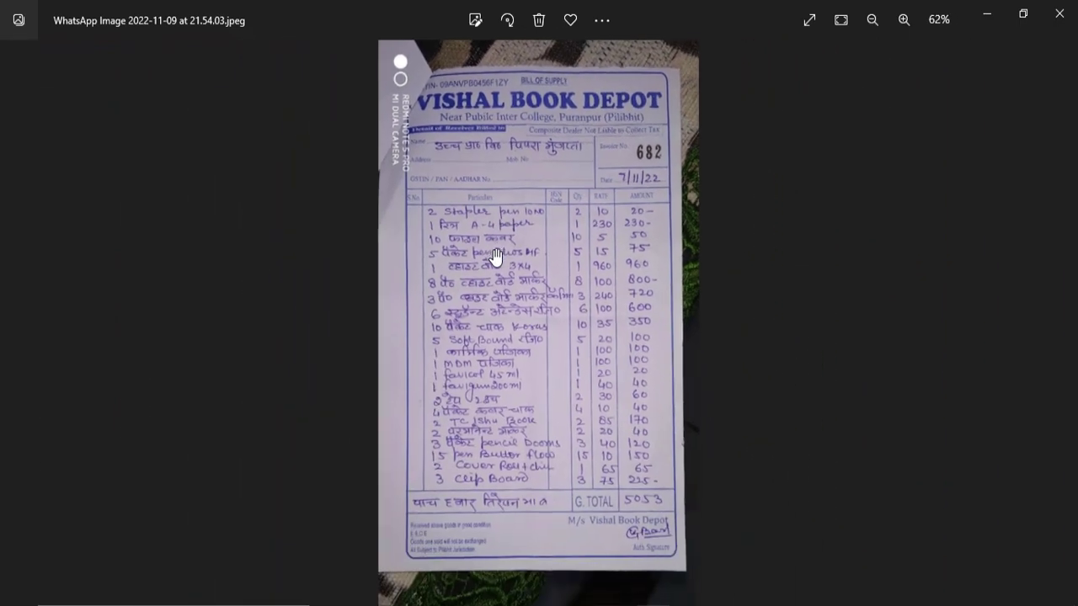
{"action": "scroll", "coordinate": [493, 258], "scroll_direction": "up", "scroll_amount": 3}
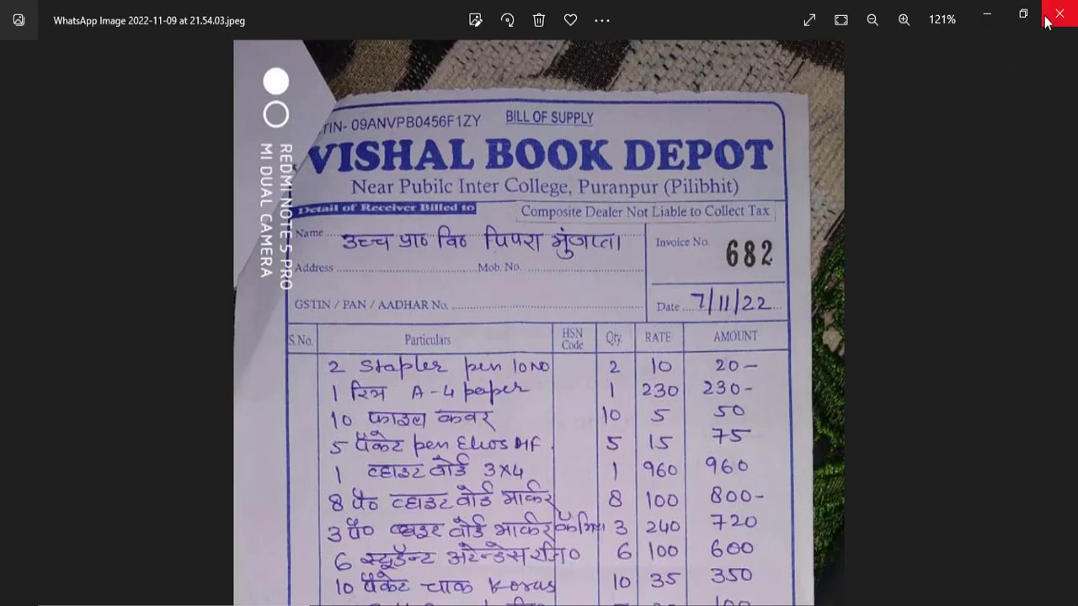
{"action": "left_click", "coordinate": [983, 20]}
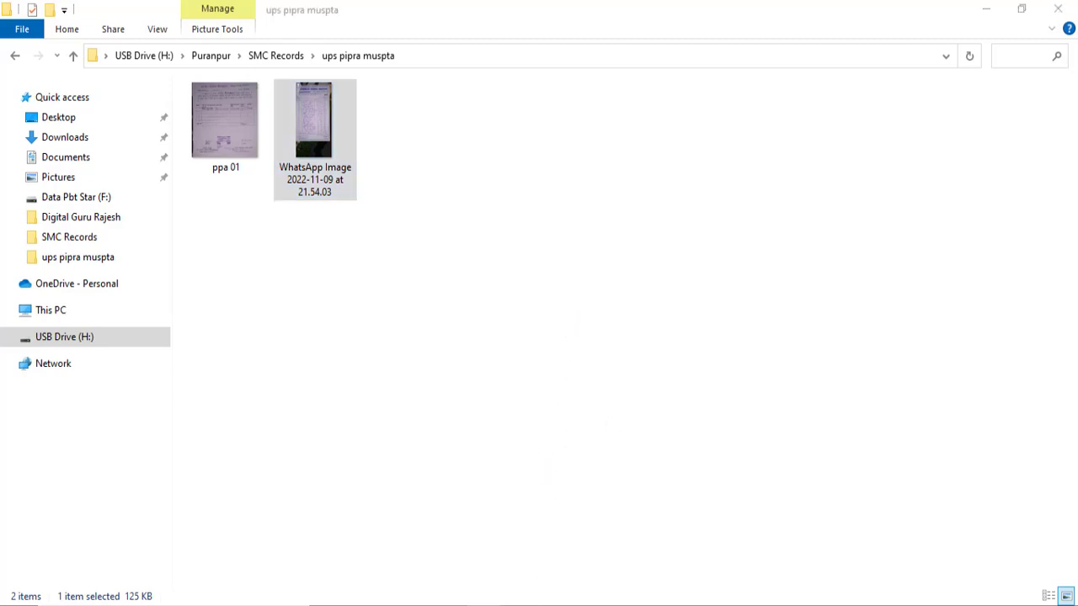
Step: Switch to the INFO PFMS ID note in Notepad and review the operator and approver login entries and the first vendor's name
{"action": "key", "text": "alt+Tab"}
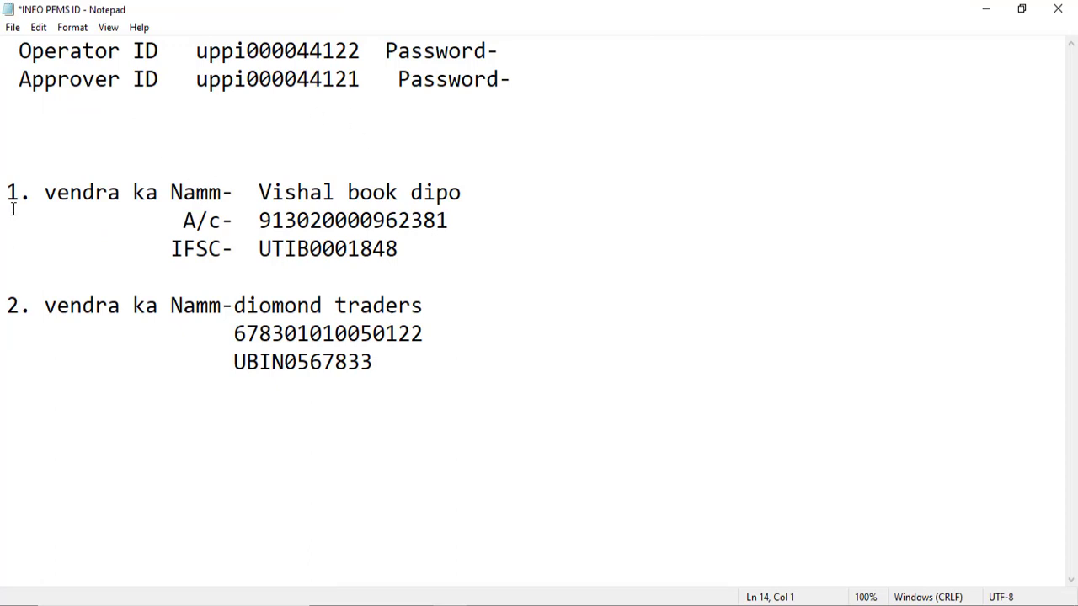
{"action": "left_click_drag", "start_coordinate": [18, 51], "coordinate": [361, 37]}
{"action": "left_click", "coordinate": [197, 50]}
{"action": "left_click_drag", "start_coordinate": [196, 51], "coordinate": [366, 49]}
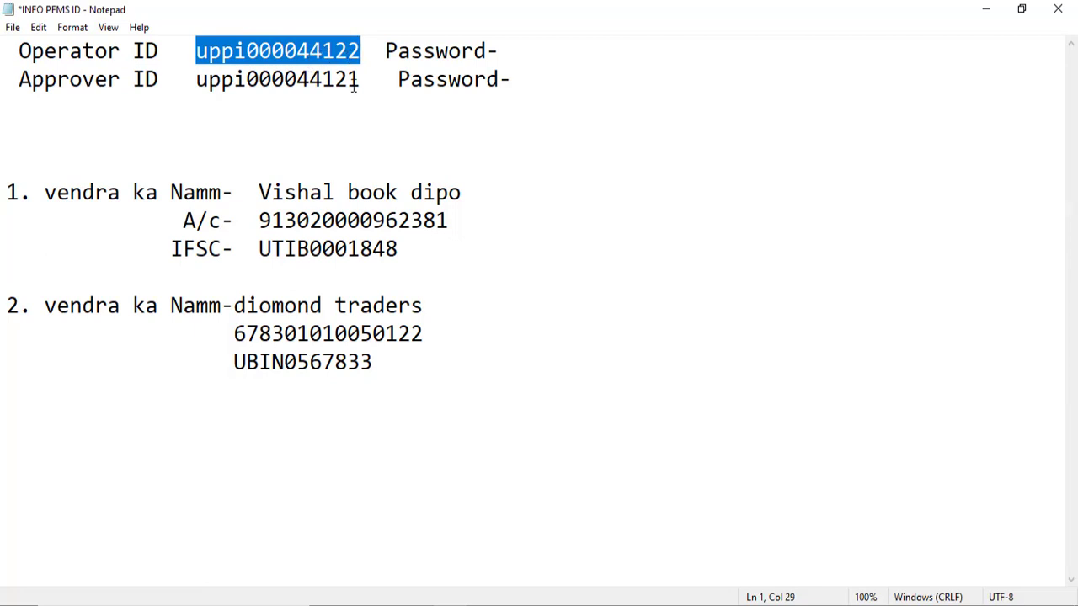
{"action": "left_click", "coordinate": [511, 51]}
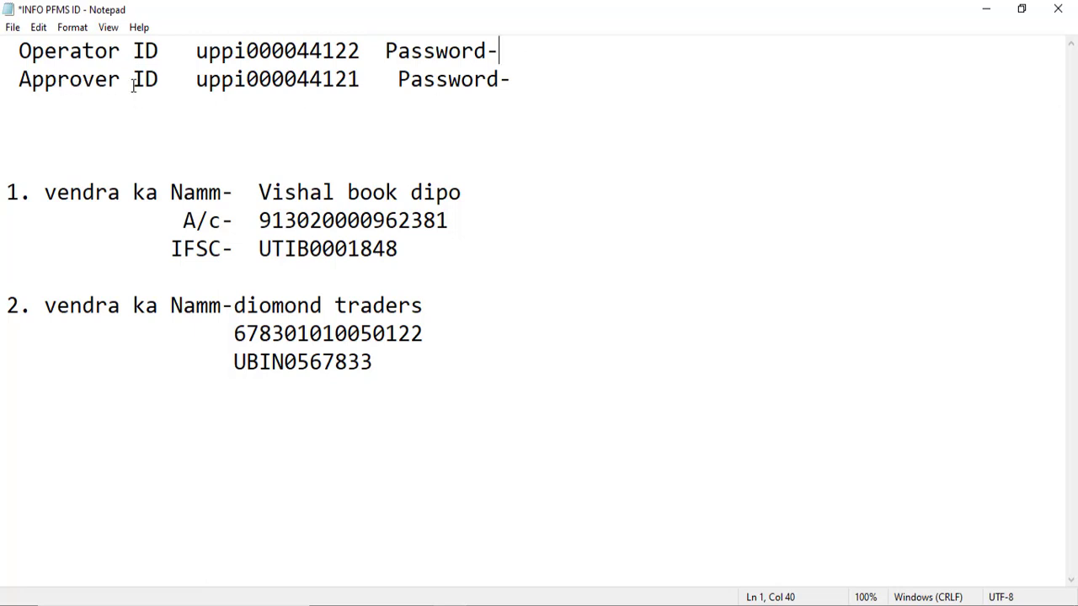
{"action": "left_click", "coordinate": [517, 83]}
{"action": "left_click_drag", "start_coordinate": [40, 192], "coordinate": [223, 193]}
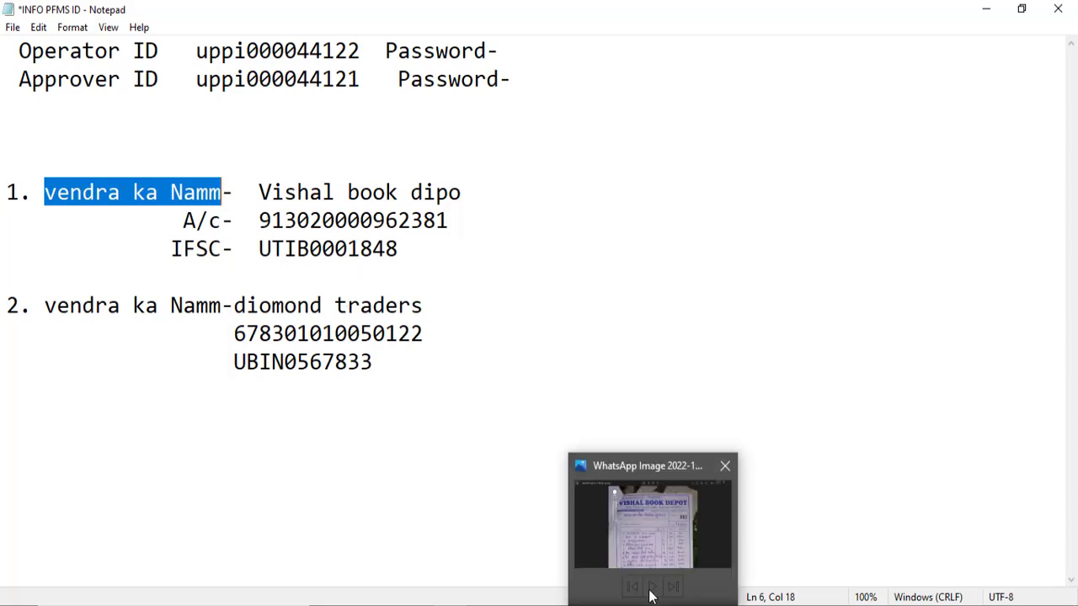
Step: Glance at the bill image again, switch to Chrome and open the PFMS home page at pfms.nic.in
{"action": "left_click", "coordinate": [649, 595]}
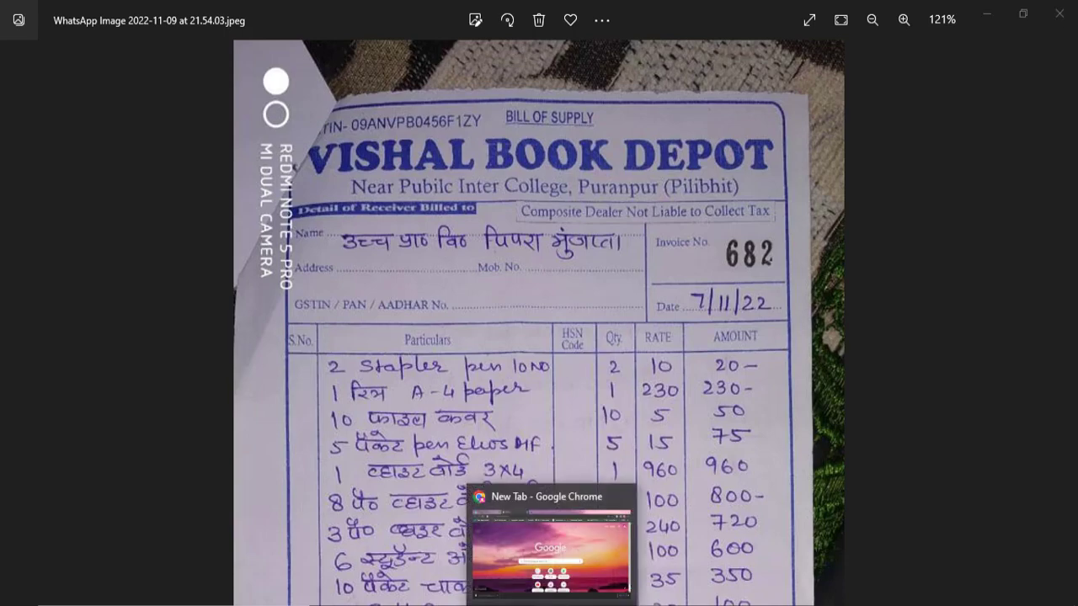
{"action": "left_click", "coordinate": [554, 547]}
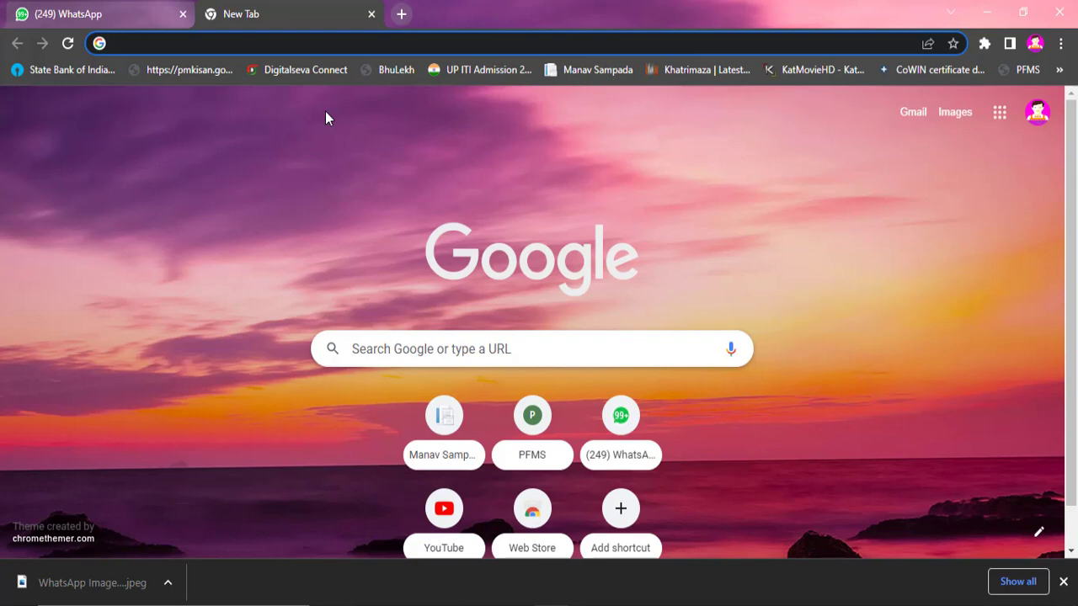
{"action": "type", "text": "p"}
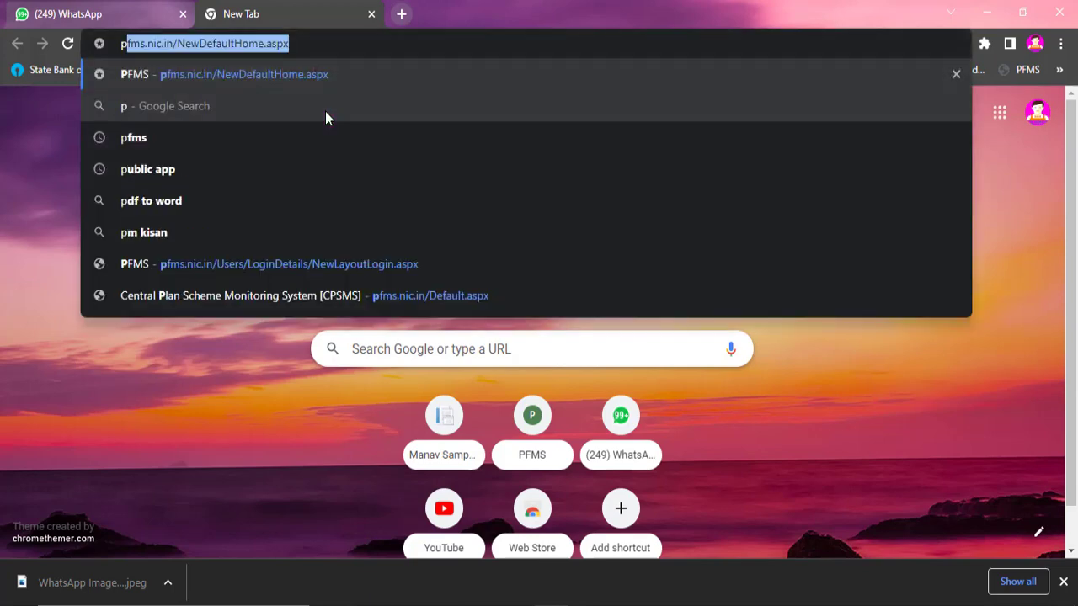
{"action": "type", "text": "fms"}
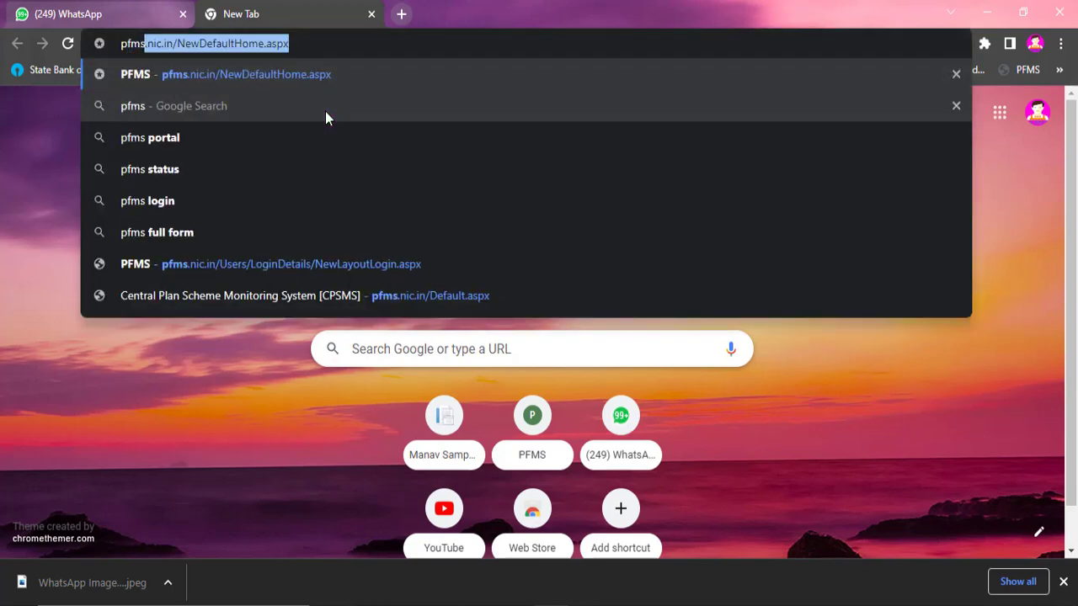
{"action": "key", "text": "Return"}
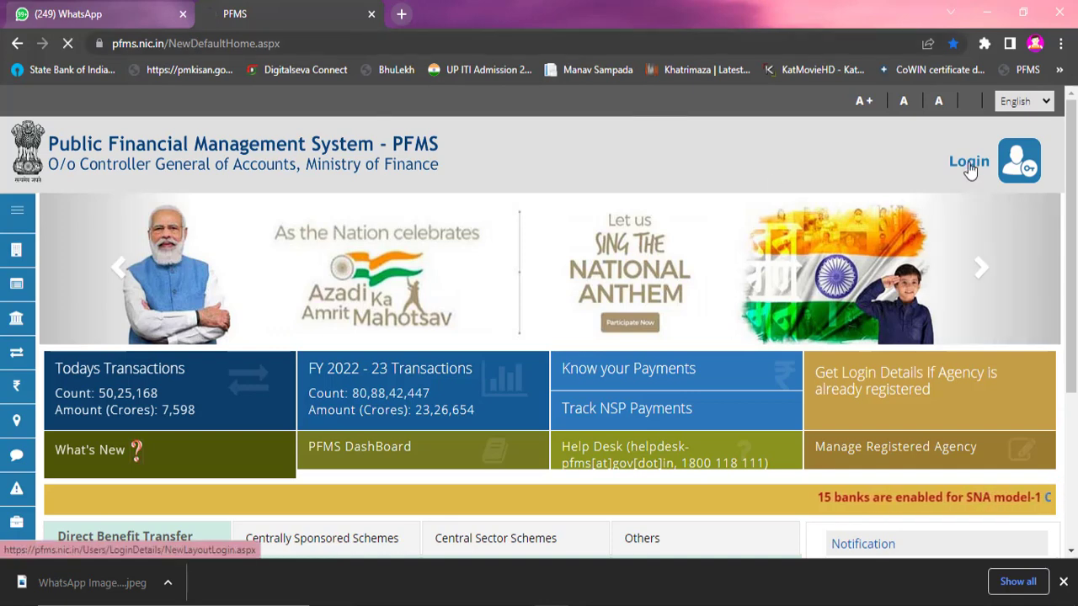
Step: Log in to PFMS with the saved operator user ID and password
{"action": "left_click", "coordinate": [975, 169]}
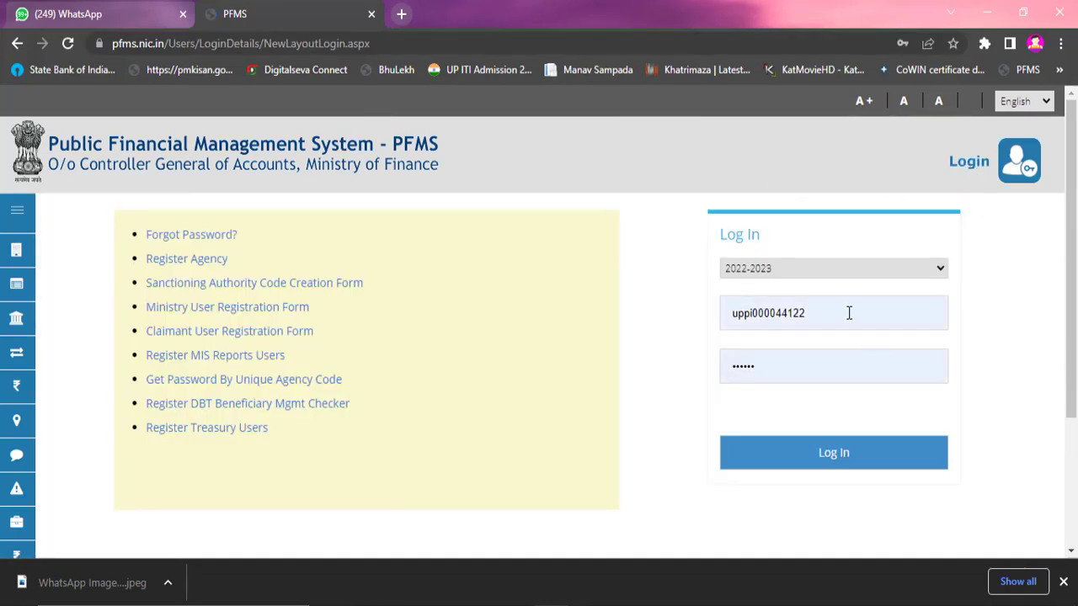
{"action": "left_click", "coordinate": [849, 313]}
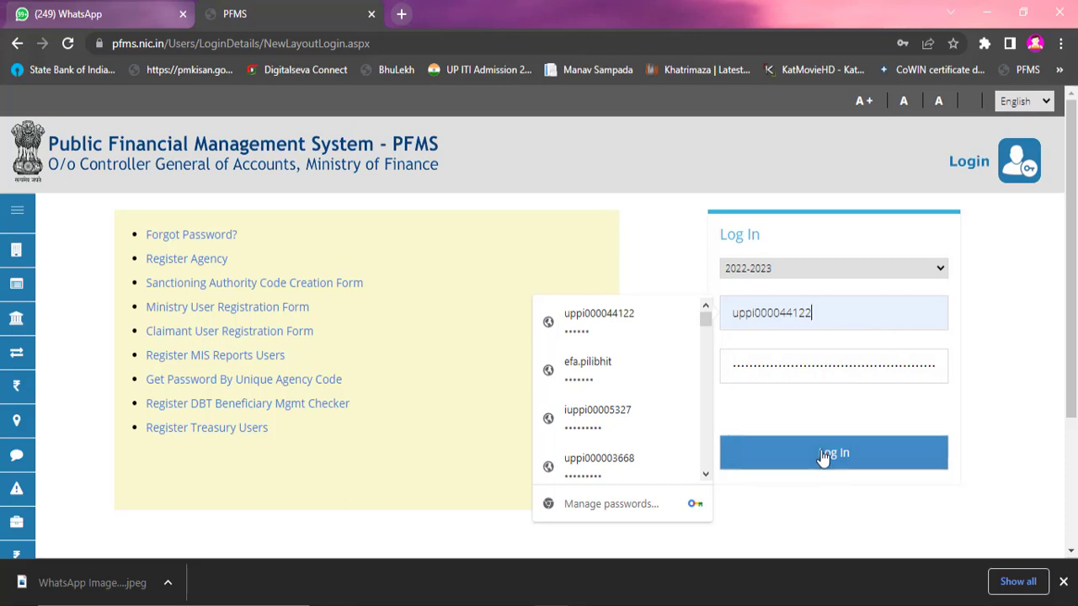
{"action": "left_click", "coordinate": [811, 365]}
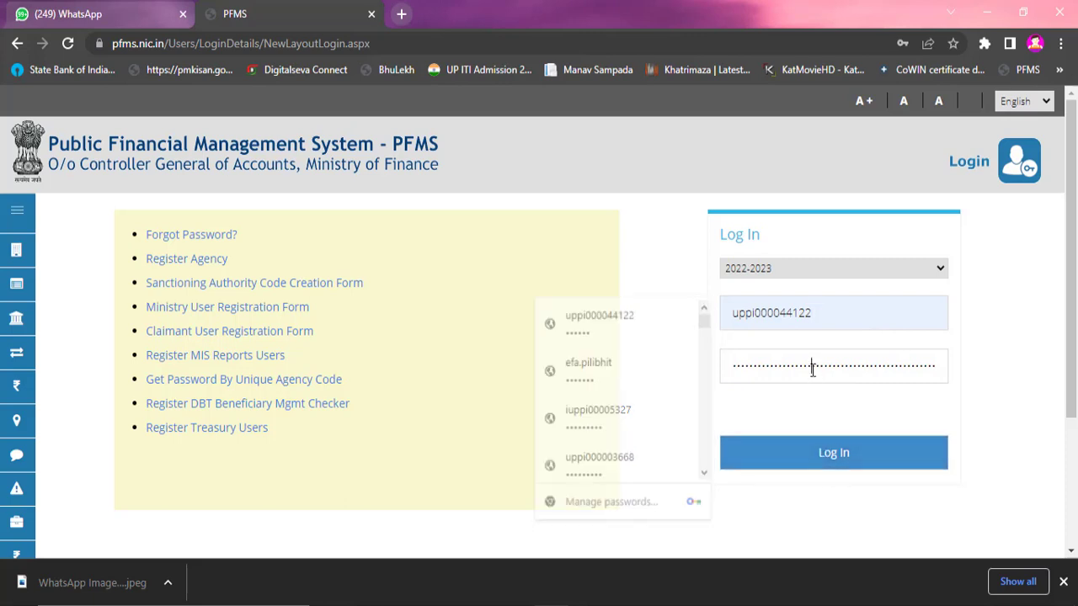
{"action": "left_click", "coordinate": [835, 456]}
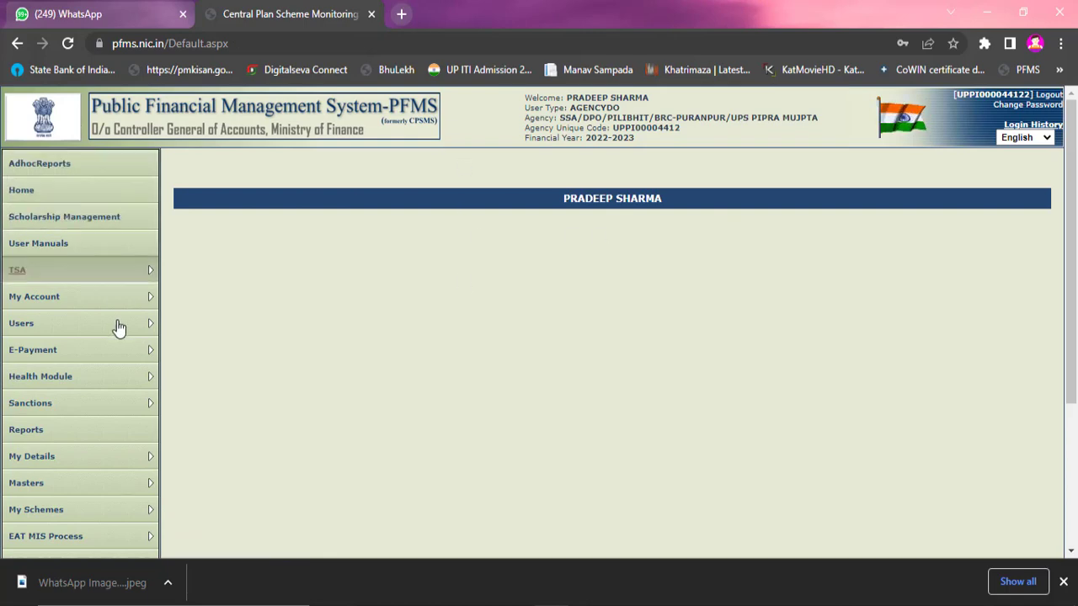
Step: Examine the list of modules available to the operator account
{"action": "scroll", "coordinate": [84, 362], "scroll_direction": "down", "scroll_amount": 2}
{"action": "scroll", "coordinate": [96, 296], "scroll_direction": "up", "scroll_amount": 2}
{"action": "scroll", "coordinate": [250, 321], "scroll_direction": "up", "scroll_amount": 1}
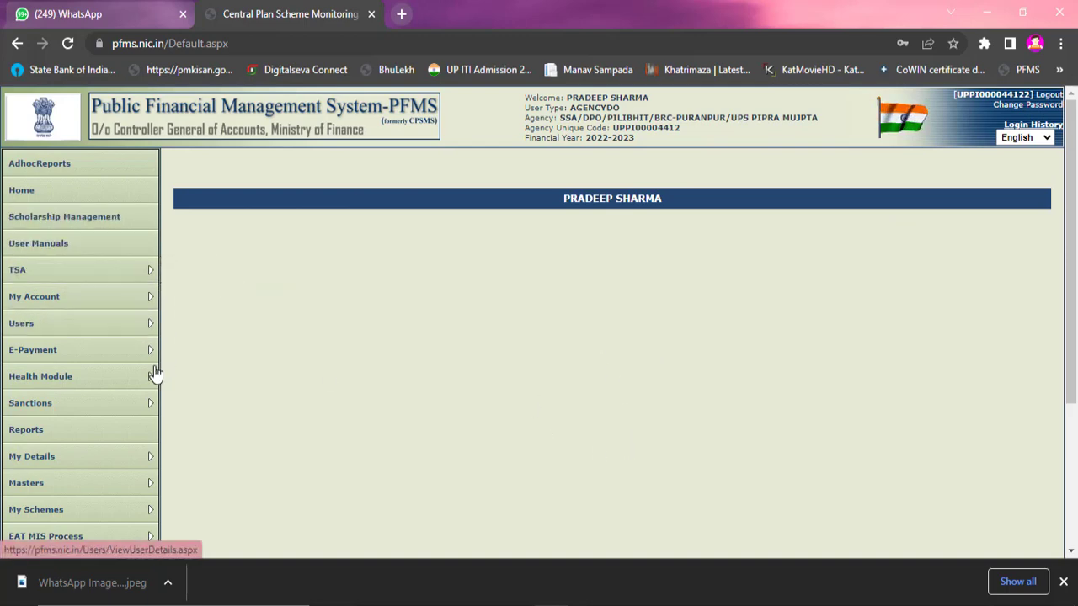
{"action": "scroll", "coordinate": [193, 303], "scroll_direction": "down", "scroll_amount": 1}
{"action": "mouse_move", "coordinate": [84, 236]}
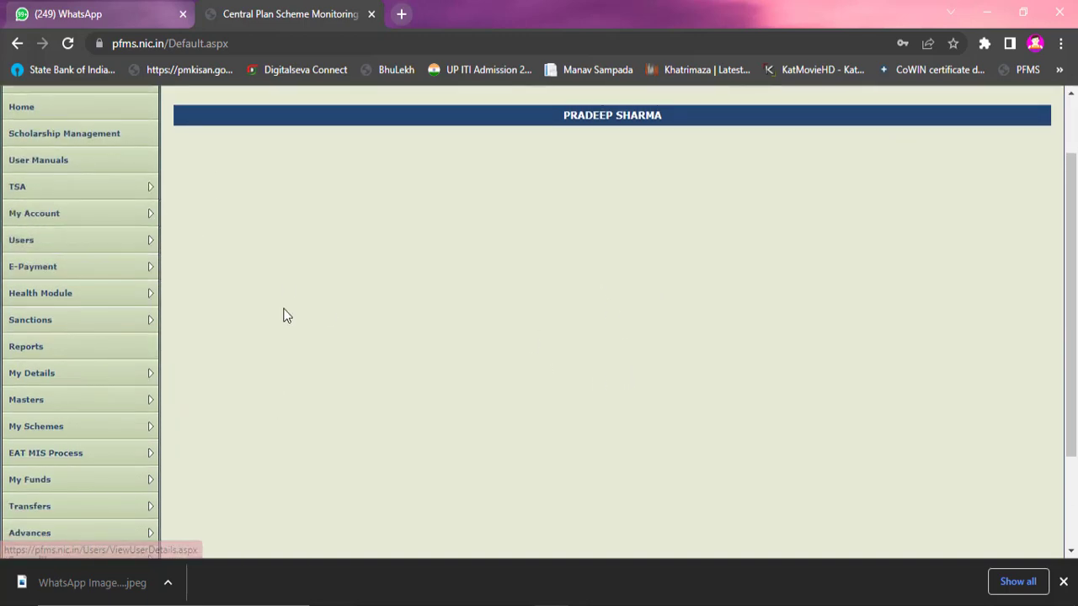
{"action": "scroll", "coordinate": [281, 312], "scroll_direction": "up", "scroll_amount": 1}
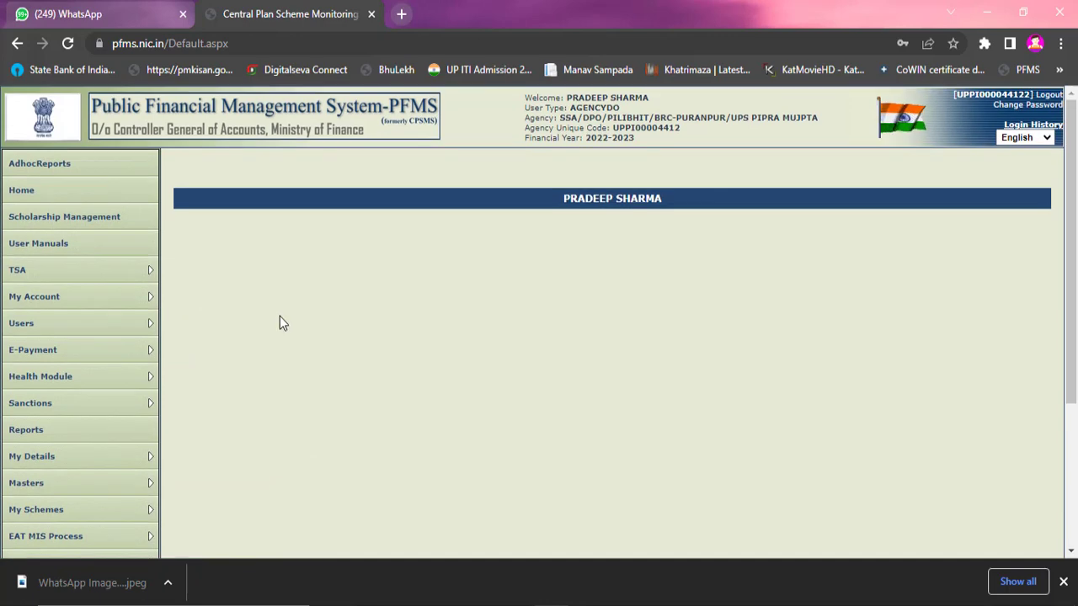
{"action": "scroll", "coordinate": [279, 316], "scroll_direction": "down", "scroll_amount": 1}
{"action": "scroll", "coordinate": [282, 325], "scroll_direction": "down", "scroll_amount": 1}
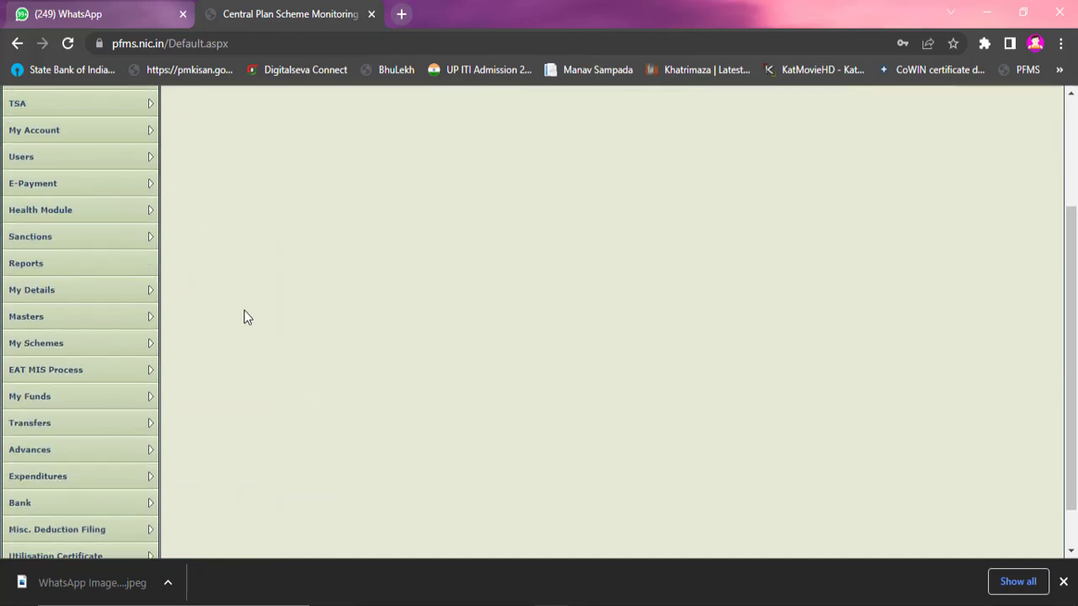
{"action": "scroll", "coordinate": [99, 421], "scroll_direction": "down", "scroll_amount": 1}
Step: Open the Manage page for Vendors within the Masters module
{"action": "mouse_move", "coordinate": [108, 411]}
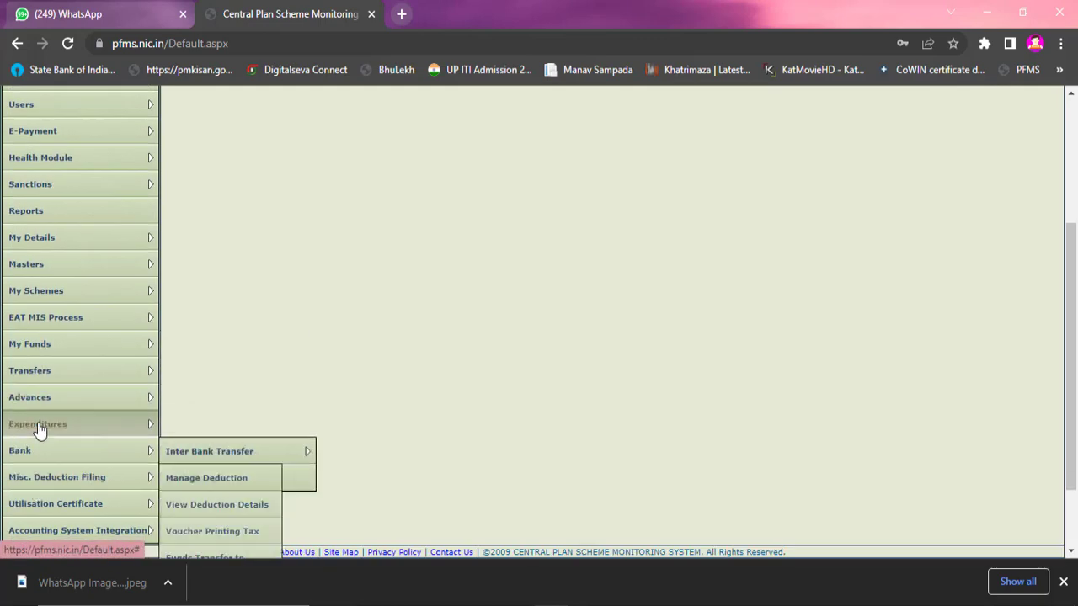
{"action": "mouse_move", "coordinate": [48, 433]}
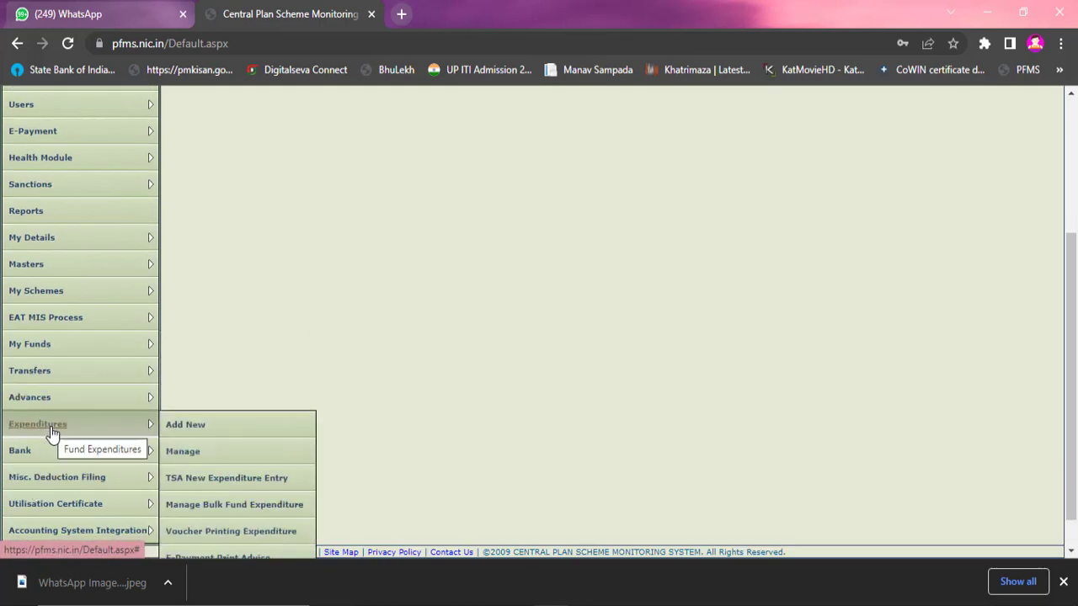
{"action": "mouse_move", "coordinate": [63, 265]}
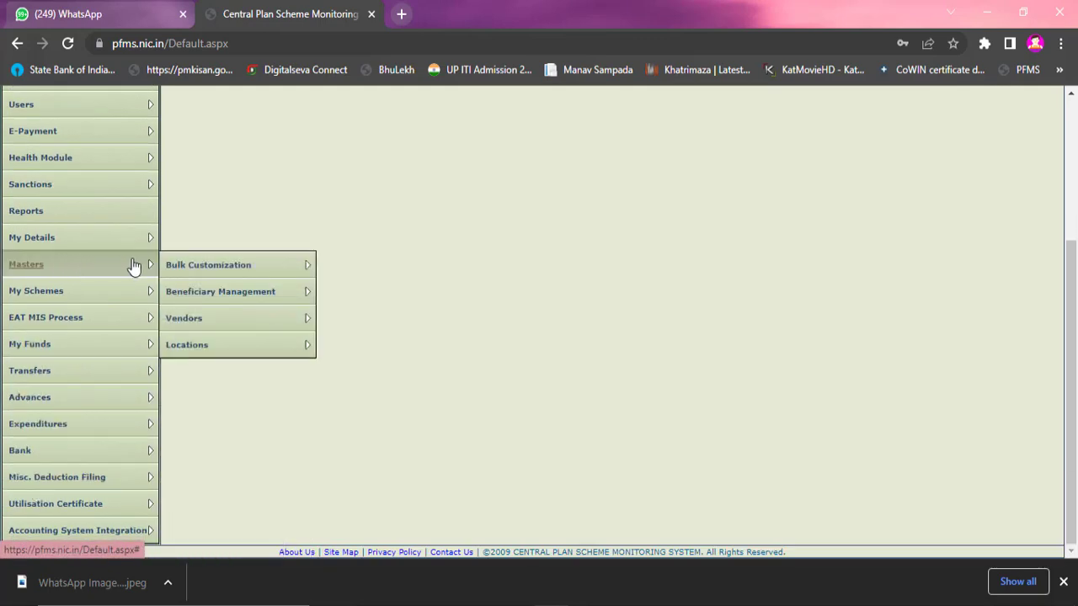
{"action": "mouse_move", "coordinate": [205, 325]}
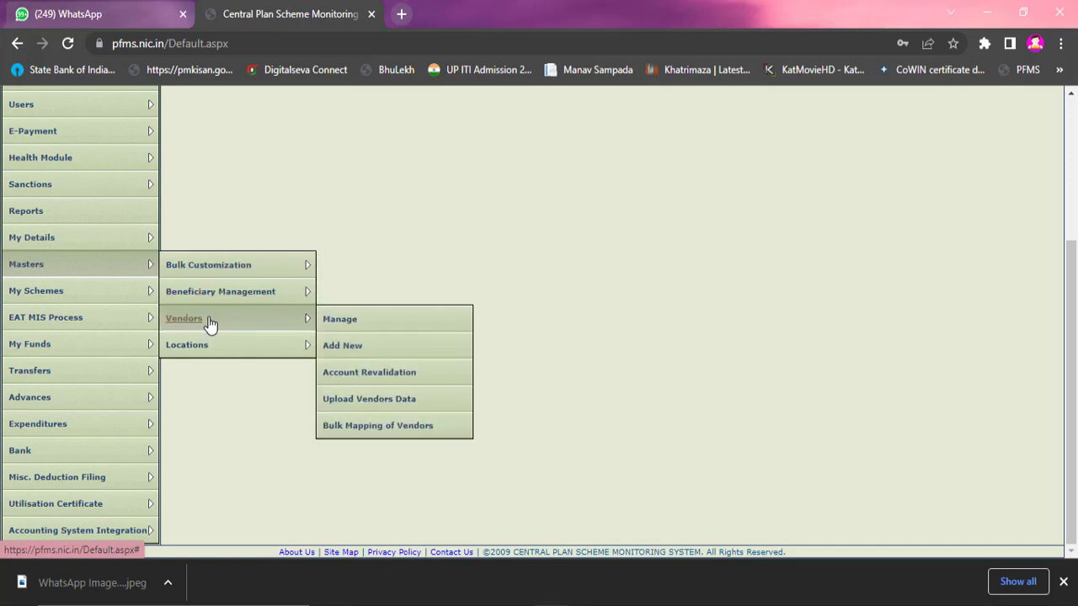
{"action": "left_click", "coordinate": [347, 321]}
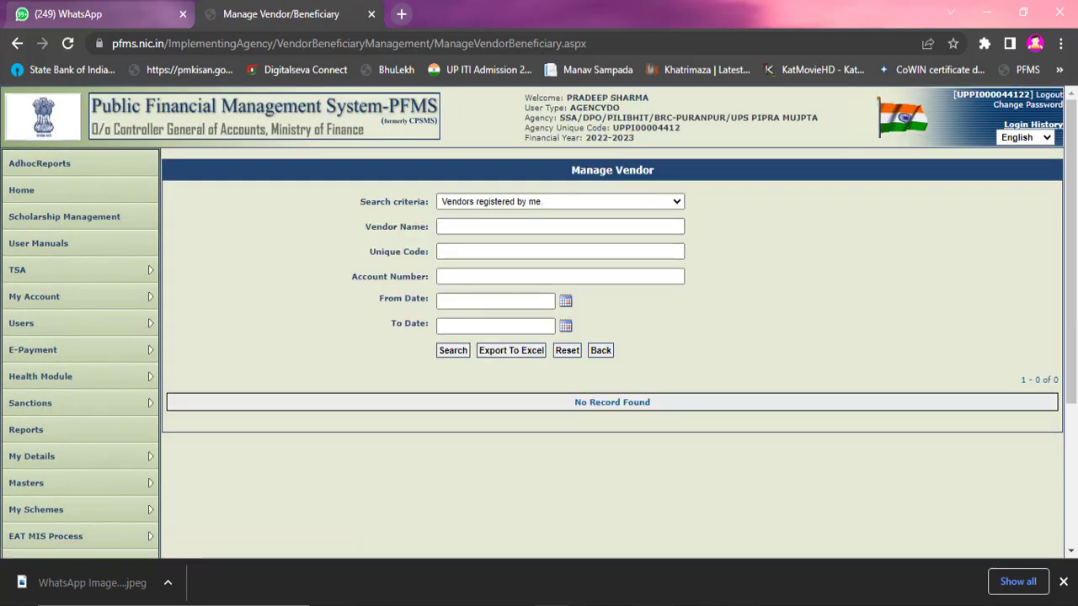
Step: Glance at the bill image, copy the Vishal Book Depot bank account number from the Notepad notes, and return to the PFMS vendor page in Chrome
{"action": "key", "text": "alt+Tab"}
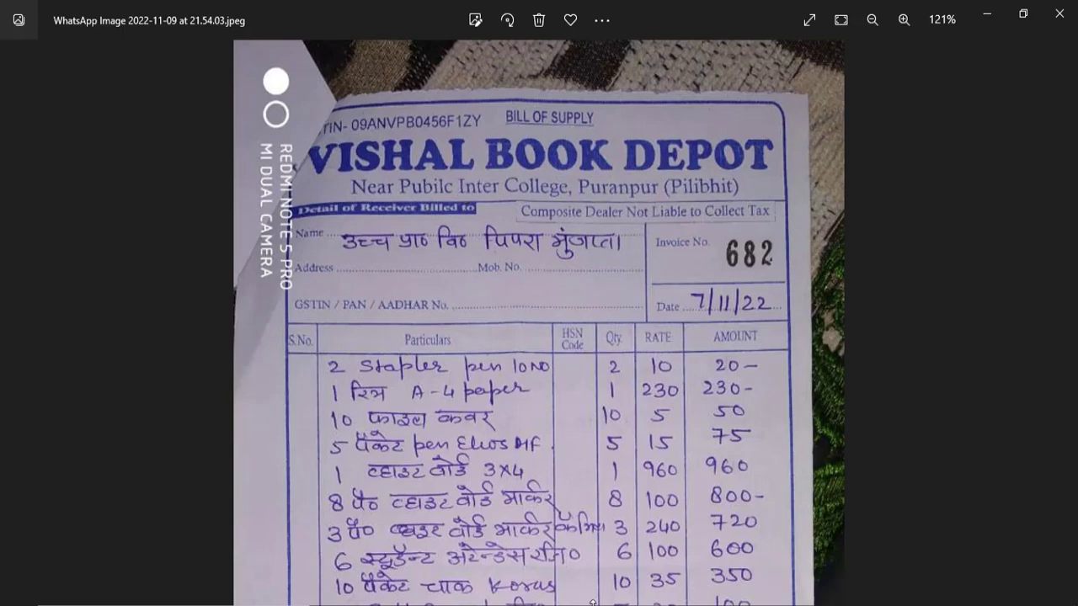
{"action": "key", "text": "alt+Tab"}
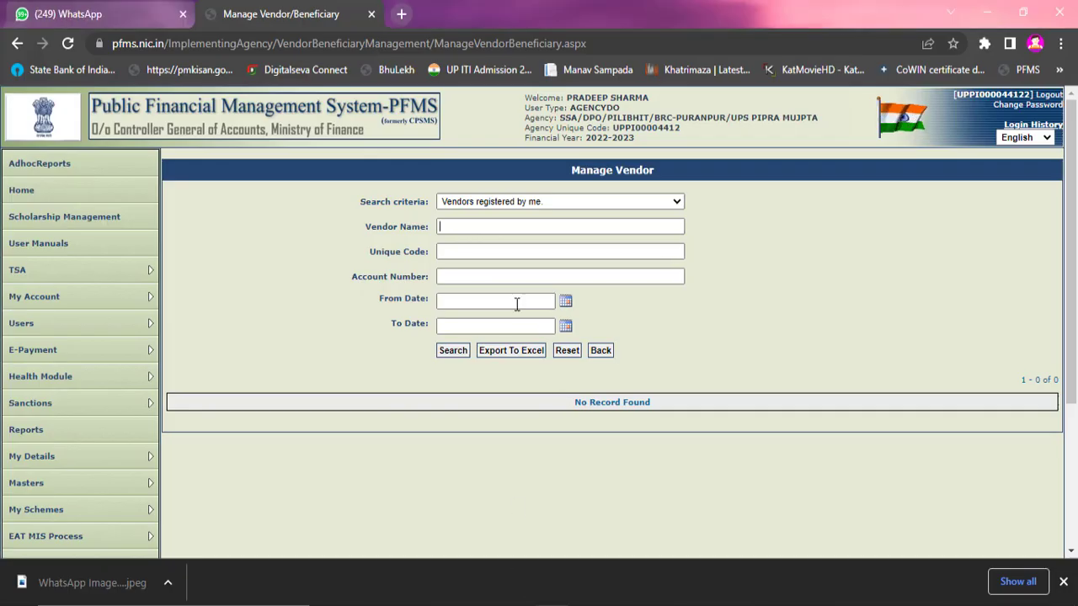
{"action": "left_click", "coordinate": [464, 275]}
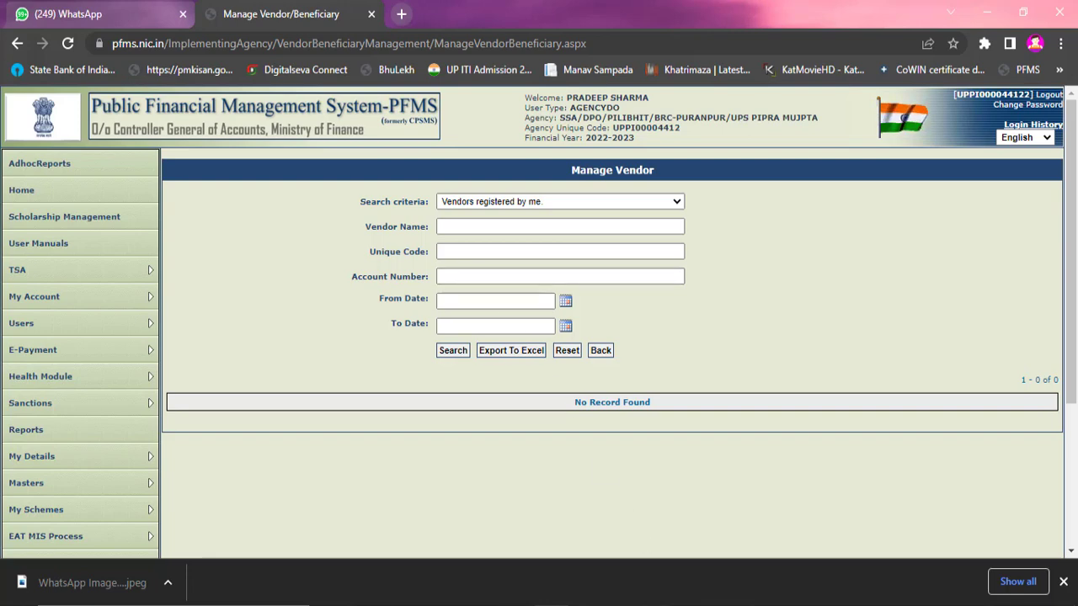
{"action": "left_click", "coordinate": [445, 518]}
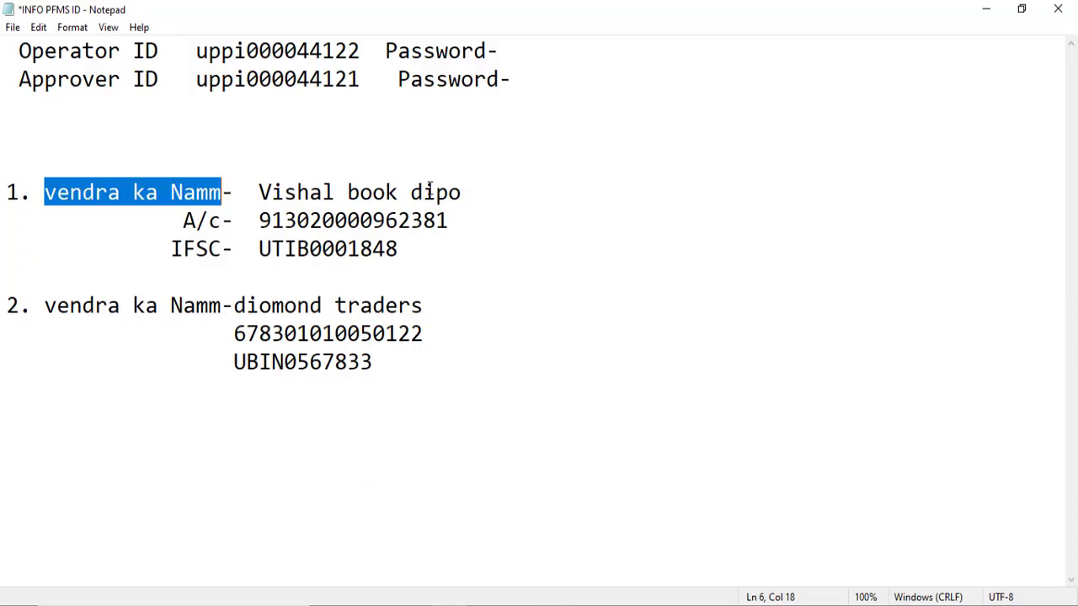
{"action": "mouse_move", "coordinate": [463, 221]}
{"action": "left_mouse_down"}
{"action": "mouse_move", "coordinate": [262, 189]}
{"action": "mouse_move", "coordinate": [261, 220]}
{"action": "mouse_move", "coordinate": [453, 219]}
{"action": "left_mouse_up"}
{"action": "left_click", "coordinate": [412, 248]}
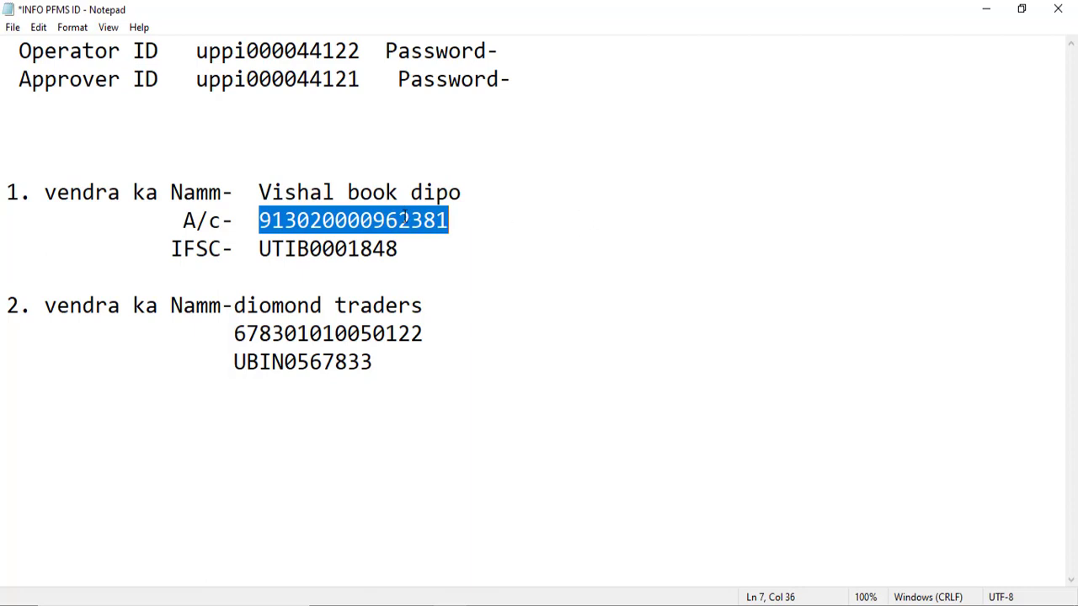
{"action": "right_click", "coordinate": [423, 220]}
{"action": "left_click", "coordinate": [450, 270]}
{"action": "key", "text": "alt+Tab"}
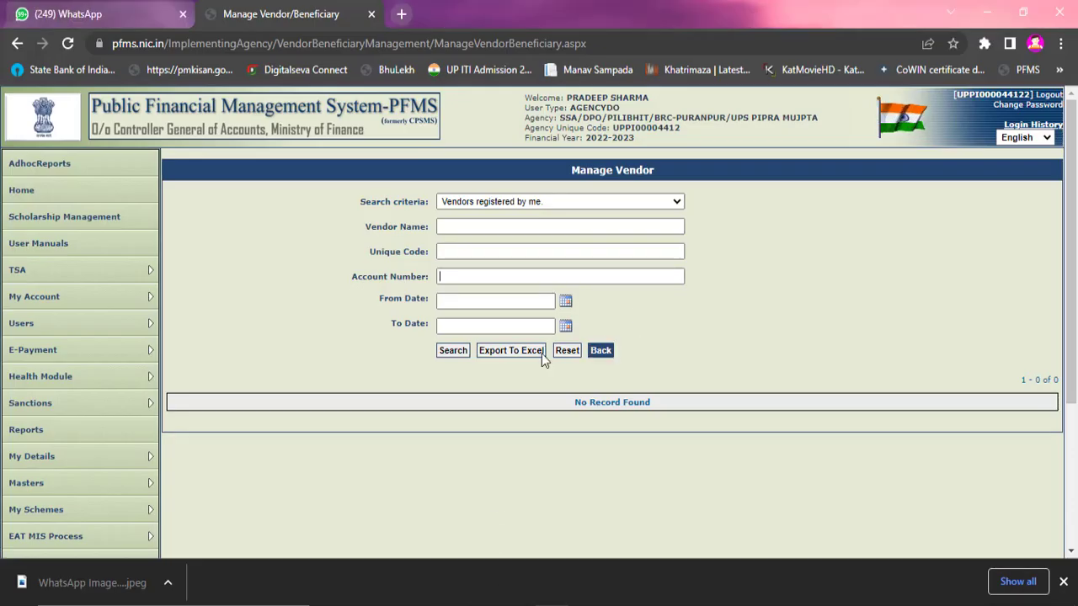
Step: Paste the copied account number as the search value and search among the vendors registered by me
{"action": "left_click", "coordinate": [455, 279]}
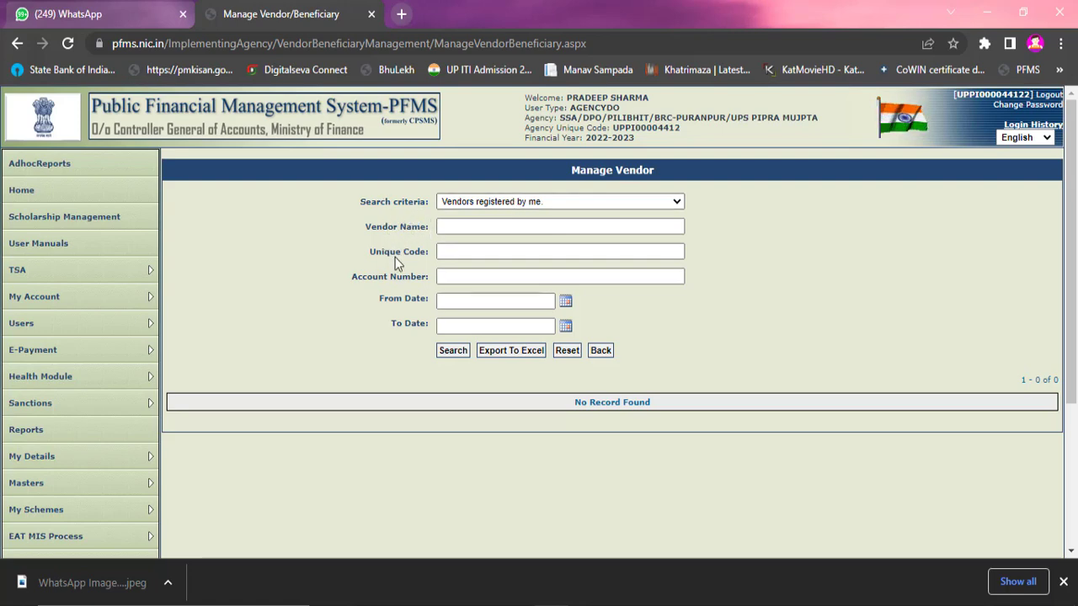
{"action": "right_click", "coordinate": [451, 276]}
{"action": "left_click", "coordinate": [490, 410]}
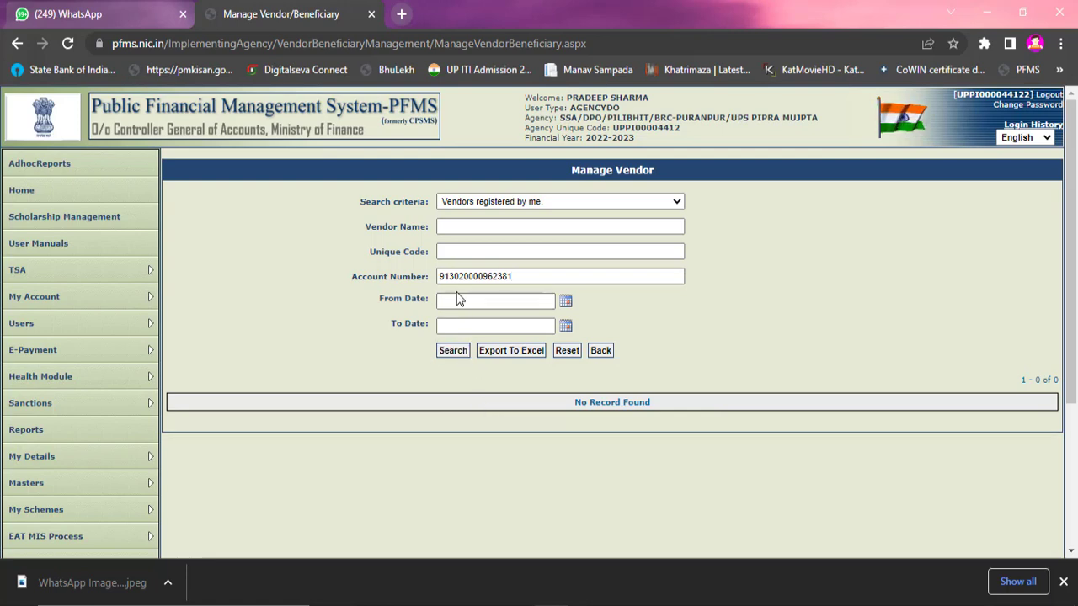
{"action": "left_click", "coordinate": [452, 352]}
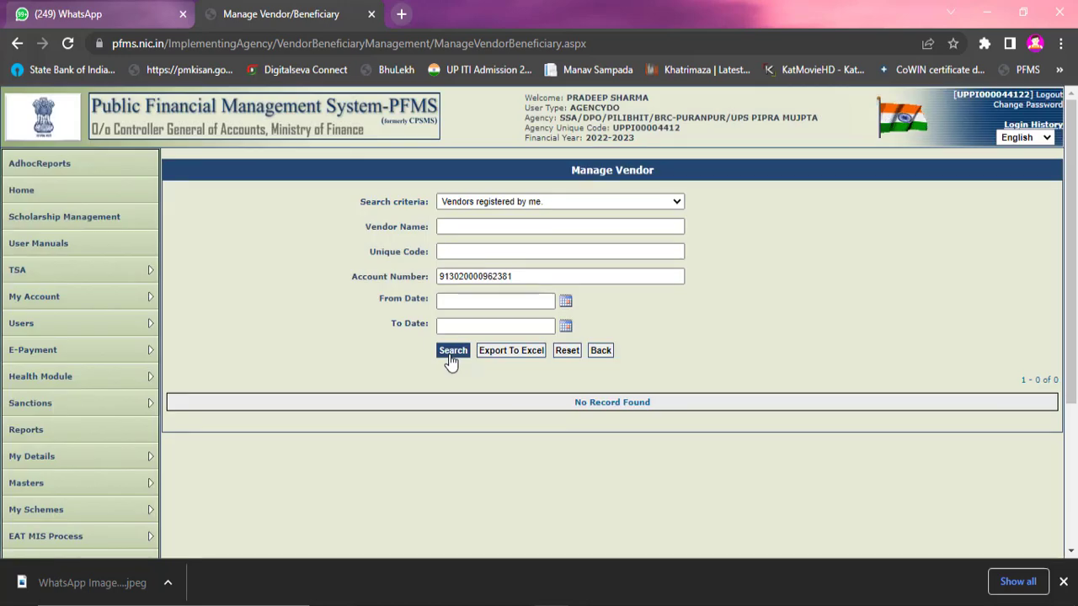
{"action": "scroll", "coordinate": [455, 433], "scroll_direction": "down", "scroll_amount": 3}
{"action": "scroll", "coordinate": [474, 379], "scroll_direction": "up", "scroll_amount": 3}
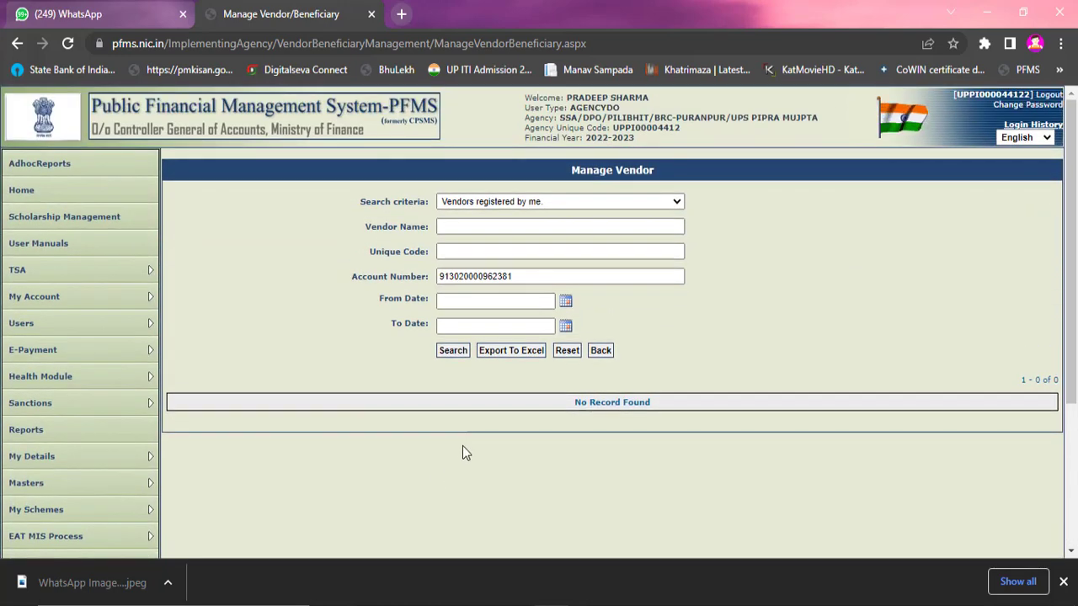
Step: Check the account number under "Vendors mapped but registered by others" and set the search criteria to "Vendors not mapped with me"
{"action": "left_click", "coordinate": [622, 202]}
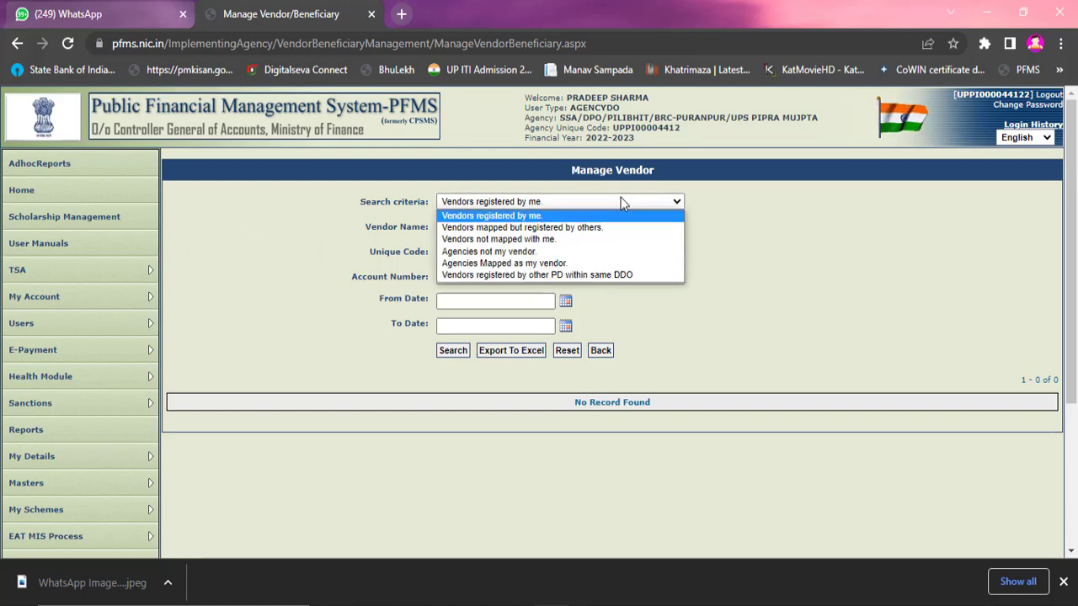
{"action": "left_click", "coordinate": [541, 230]}
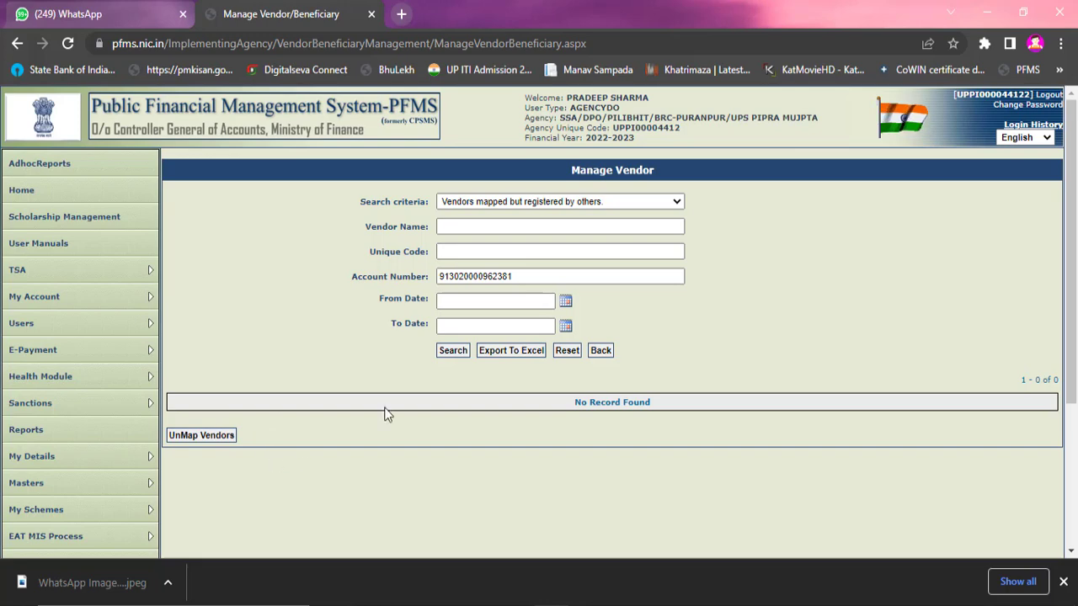
{"action": "left_click", "coordinate": [591, 201]}
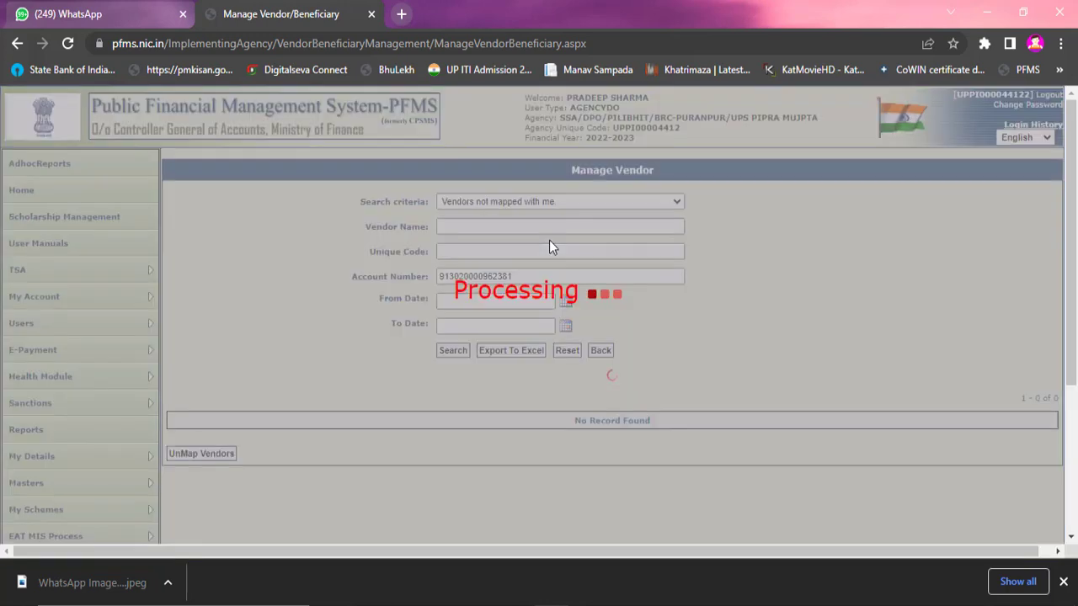
{"action": "left_click", "coordinate": [549, 240]}
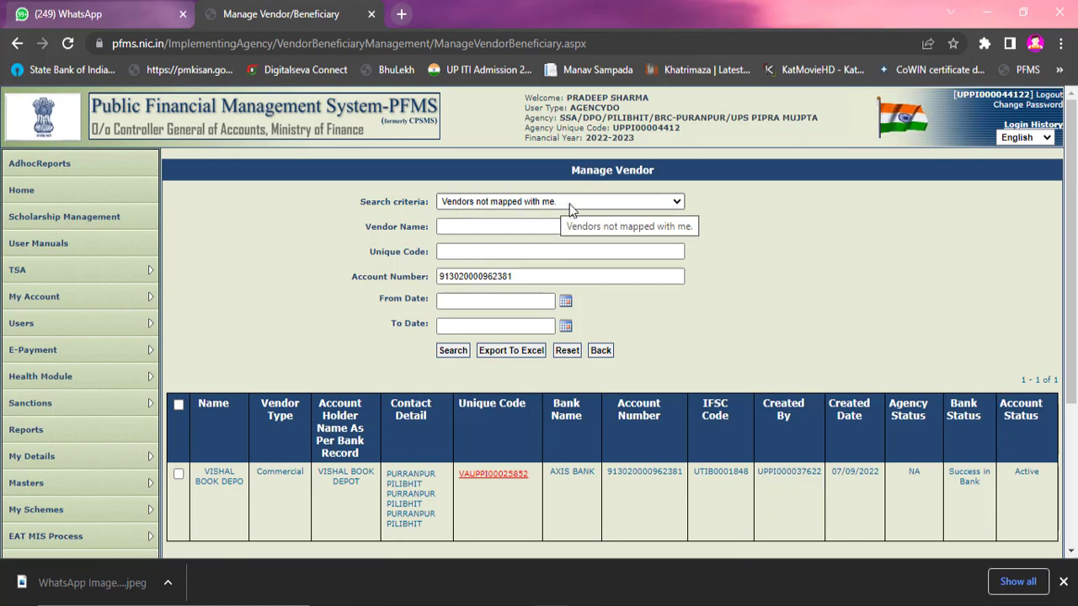
Step: Compare the account number with the VISHAL BOOK DEPO record, select that record and map the vendor to the agency
{"action": "scroll", "coordinate": [571, 206], "scroll_direction": "down", "scroll_amount": 1}
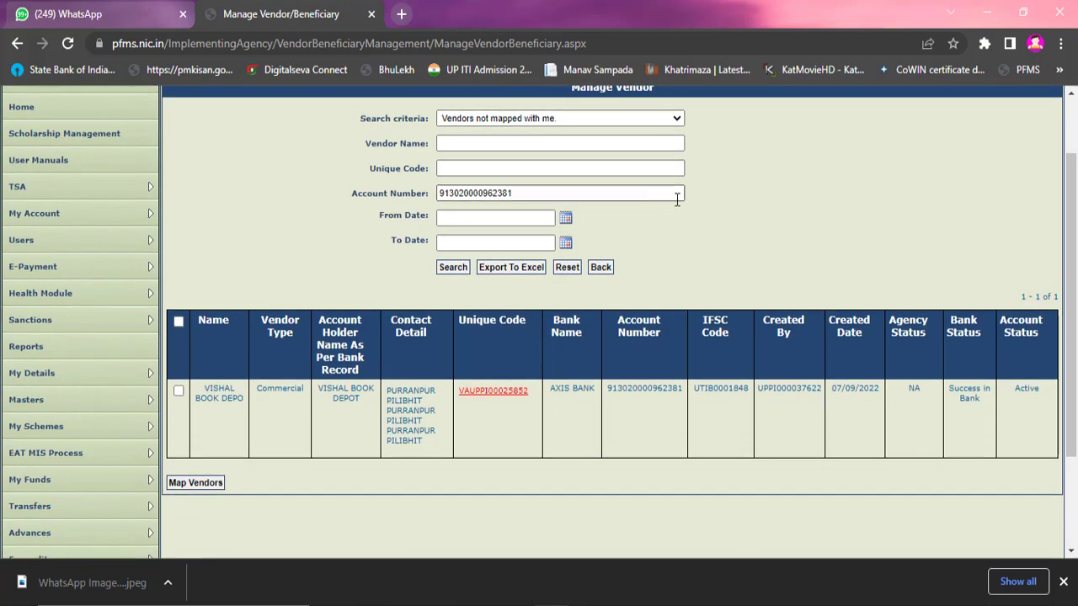
{"action": "scroll", "coordinate": [678, 205], "scroll_direction": "down", "scroll_amount": 1}
{"action": "scroll", "coordinate": [259, 331], "scroll_direction": "up", "scroll_amount": 1}
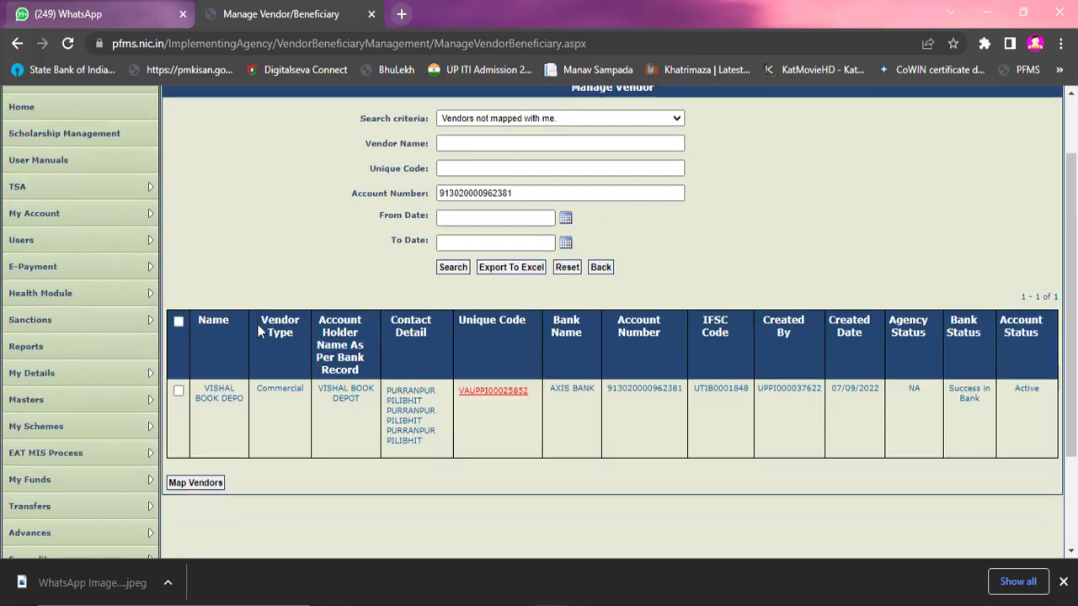
{"action": "left_click_drag", "start_coordinate": [556, 194], "coordinate": [437, 195]}
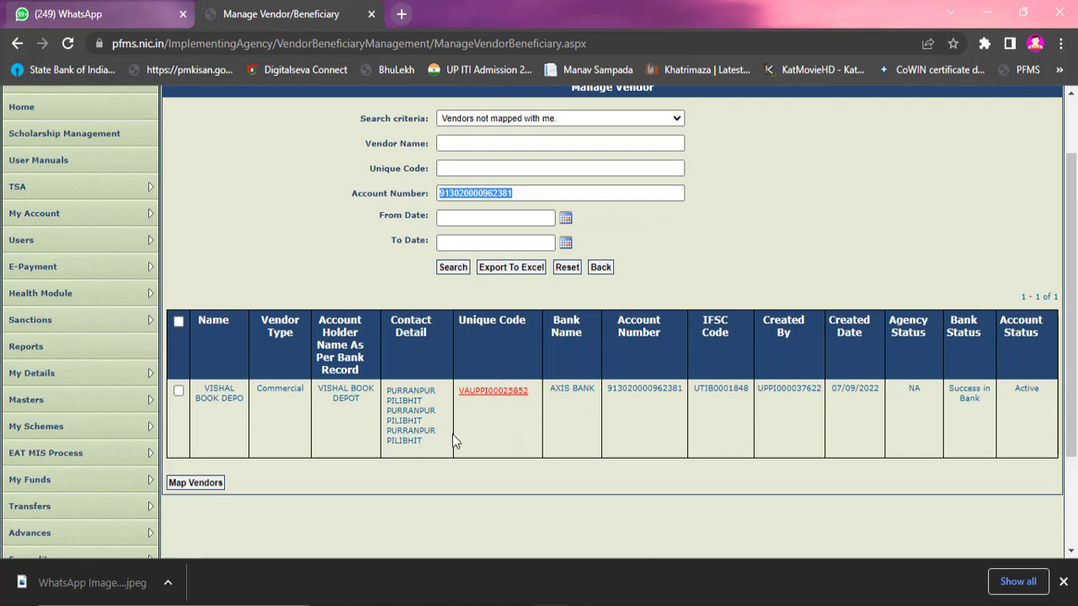
{"action": "left_click", "coordinate": [180, 322]}
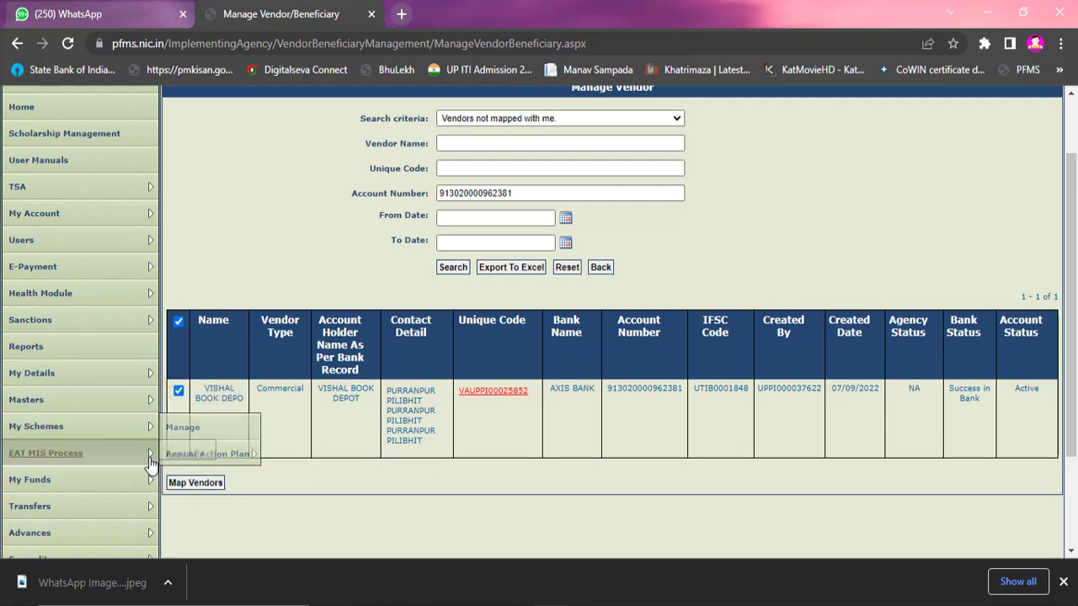
{"action": "left_click", "coordinate": [194, 483]}
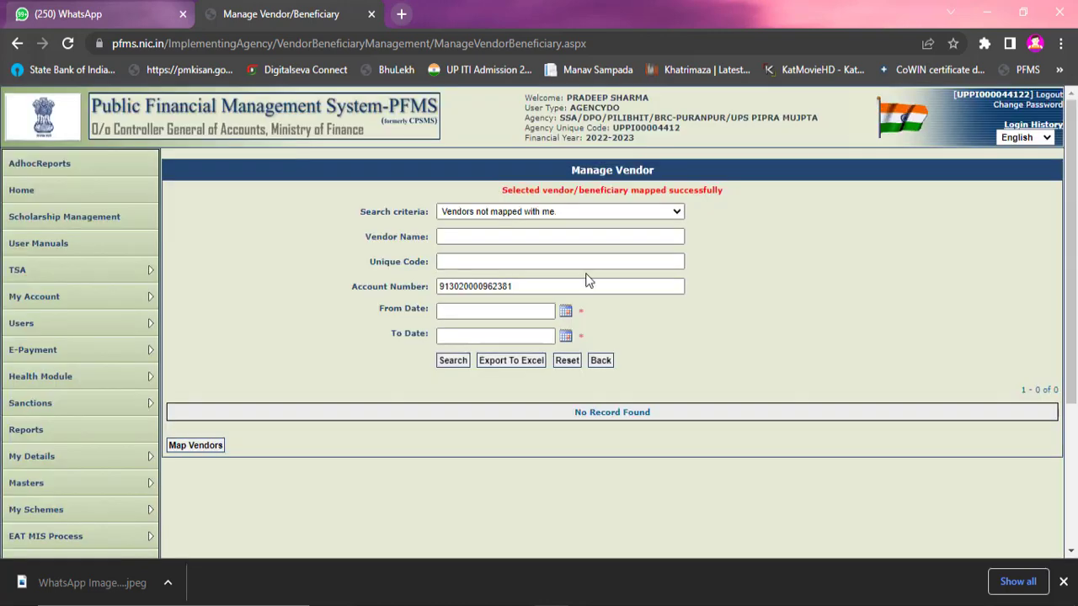
{"action": "left_click", "coordinate": [505, 310]}
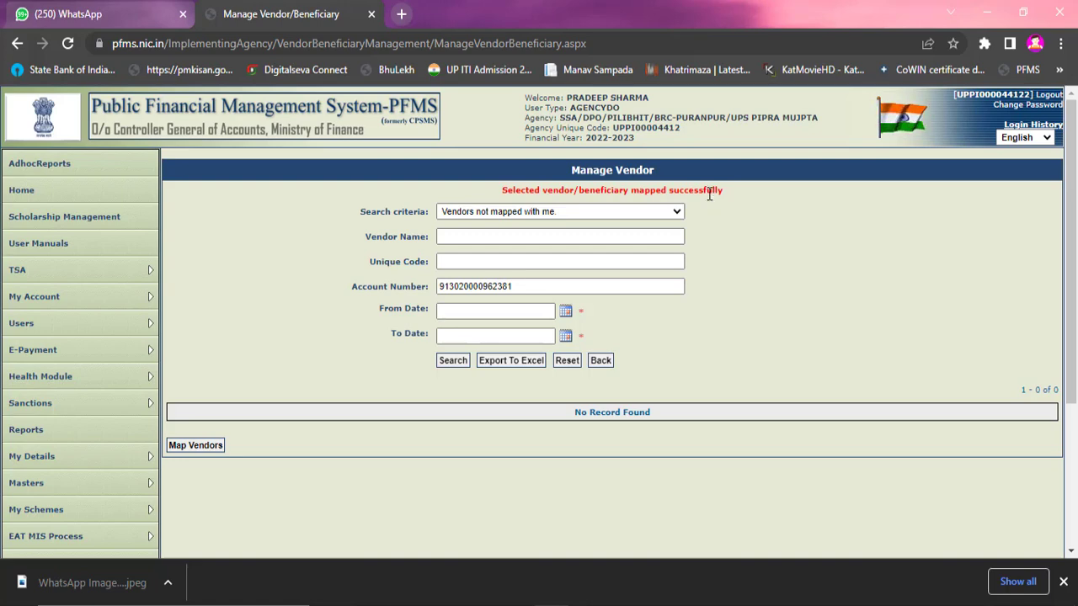
Step: Reopen the Manage page for Vendors within the Masters module
{"action": "scroll", "coordinate": [690, 285], "scroll_direction": "down", "scroll_amount": 2}
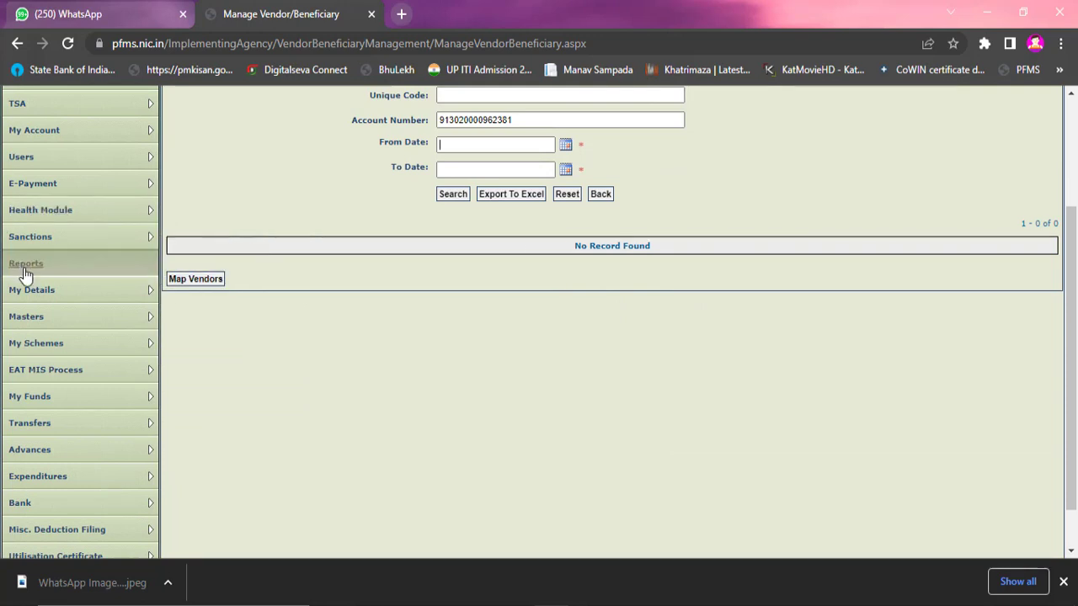
{"action": "mouse_move", "coordinate": [45, 299]}
{"action": "mouse_move", "coordinate": [45, 319]}
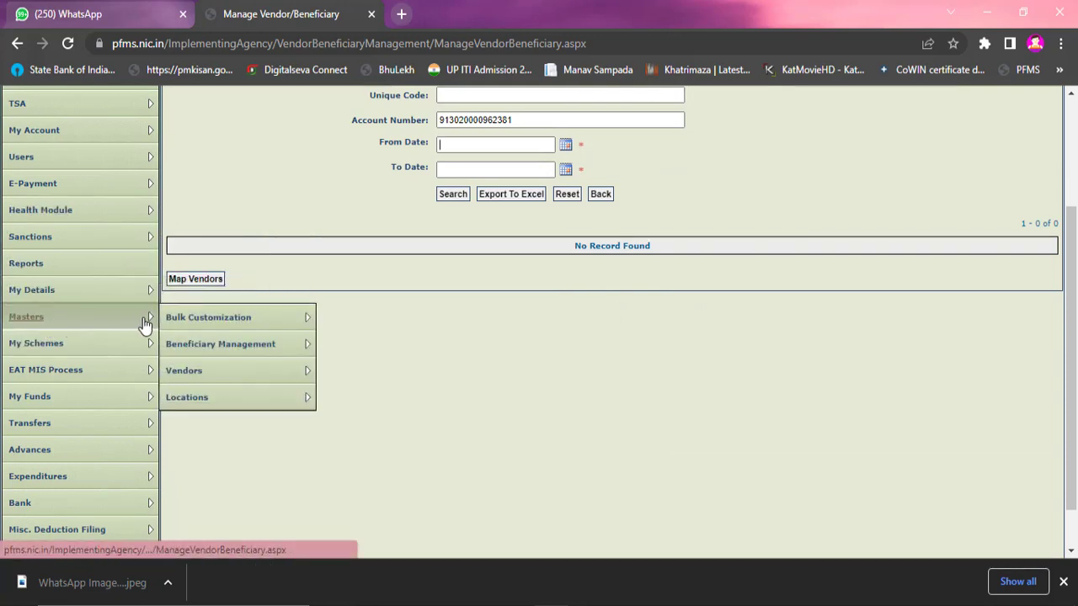
{"action": "mouse_move", "coordinate": [210, 378]}
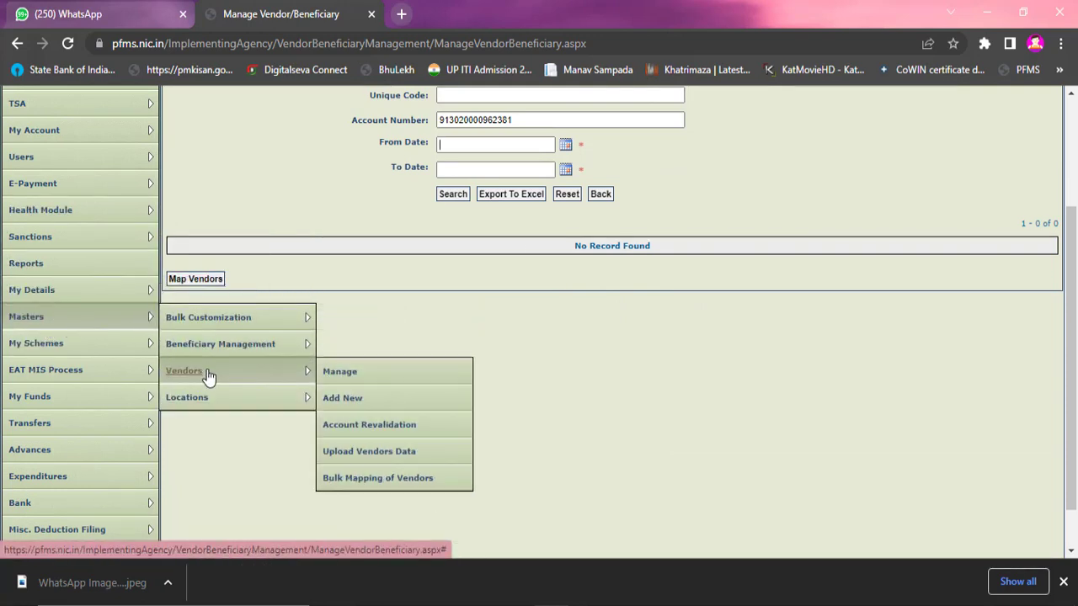
{"action": "left_click", "coordinate": [351, 378]}
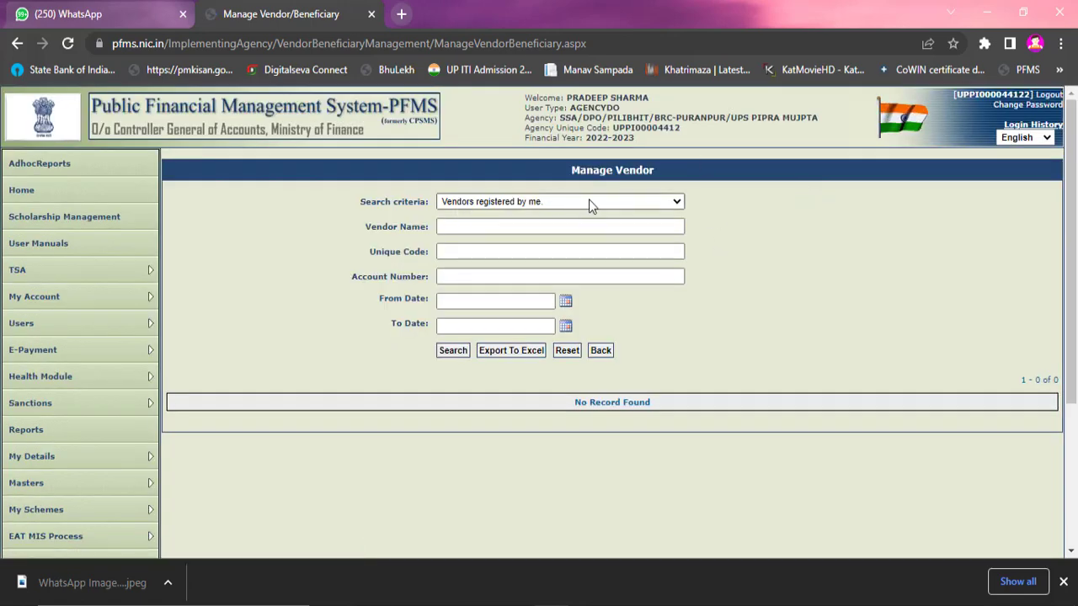
Step: List the vendors under "Vendors not mapped with me" and under "Vendors registered by me"
{"action": "left_click", "coordinate": [587, 201]}
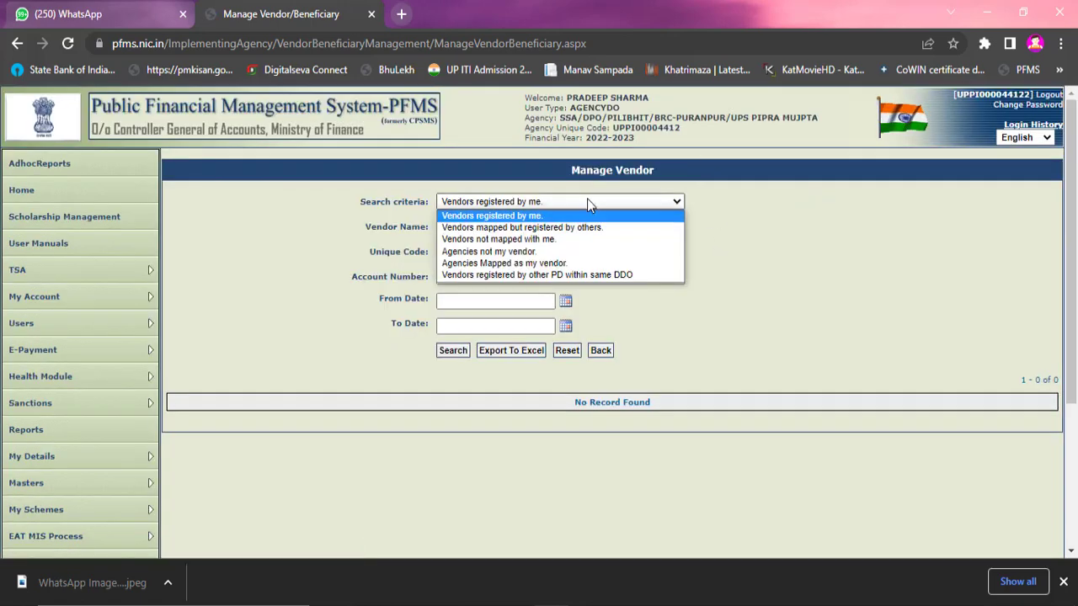
{"action": "left_click", "coordinate": [548, 240]}
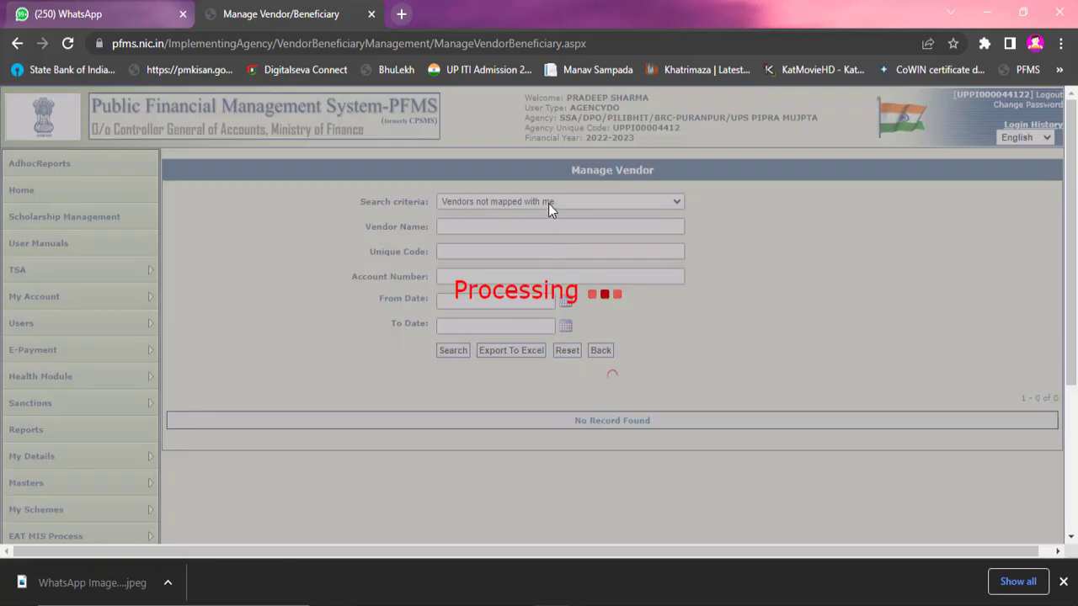
{"action": "scroll", "coordinate": [357, 373], "scroll_direction": "down", "scroll_amount": 4}
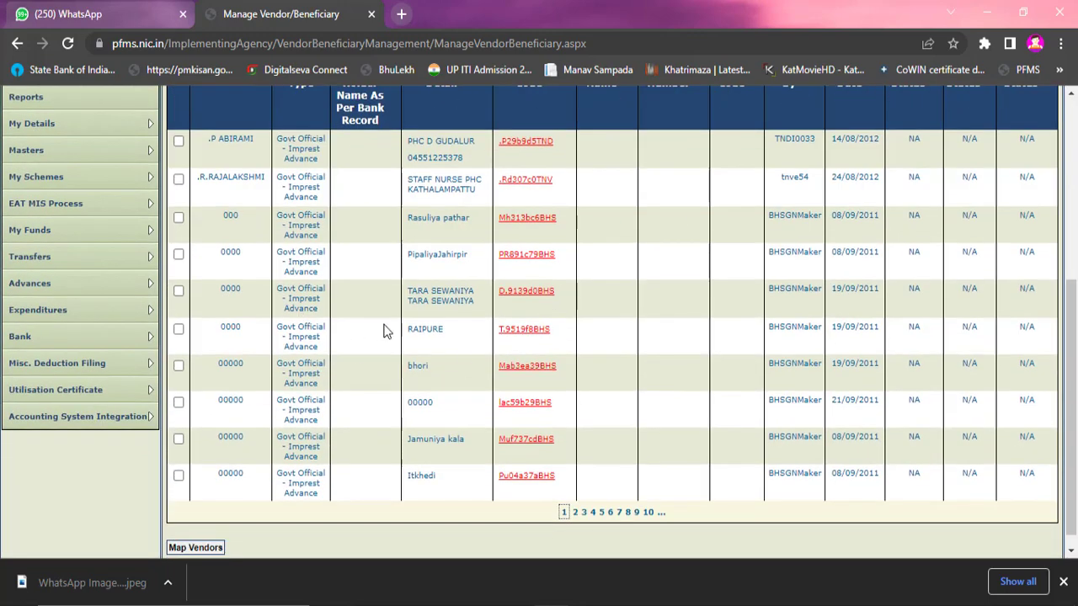
{"action": "scroll", "coordinate": [385, 330], "scroll_direction": "up", "scroll_amount": 4}
{"action": "left_click", "coordinate": [546, 202]}
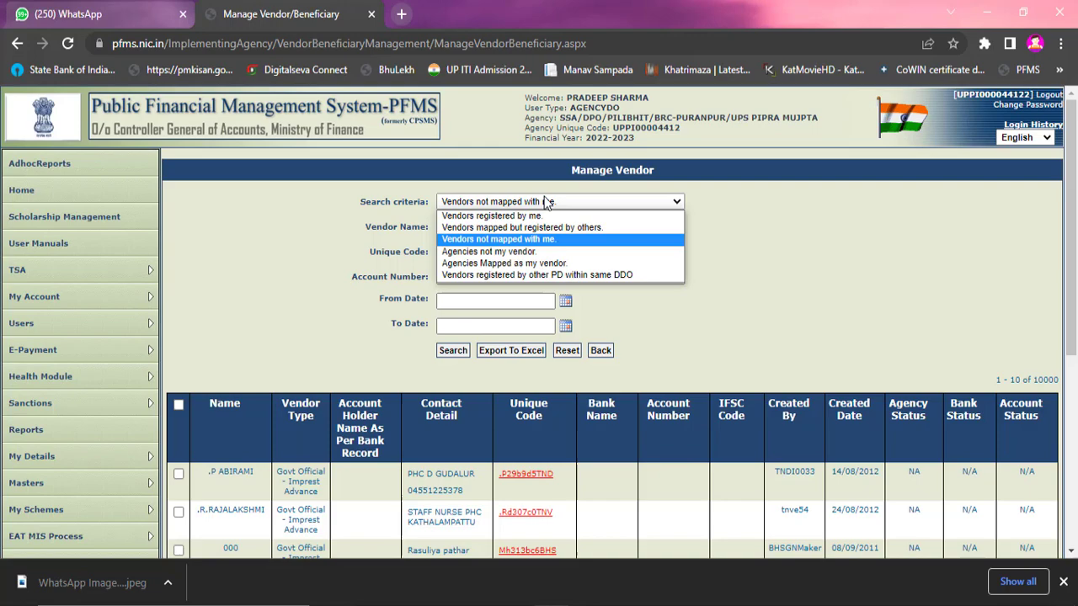
{"action": "left_click", "coordinate": [503, 217]}
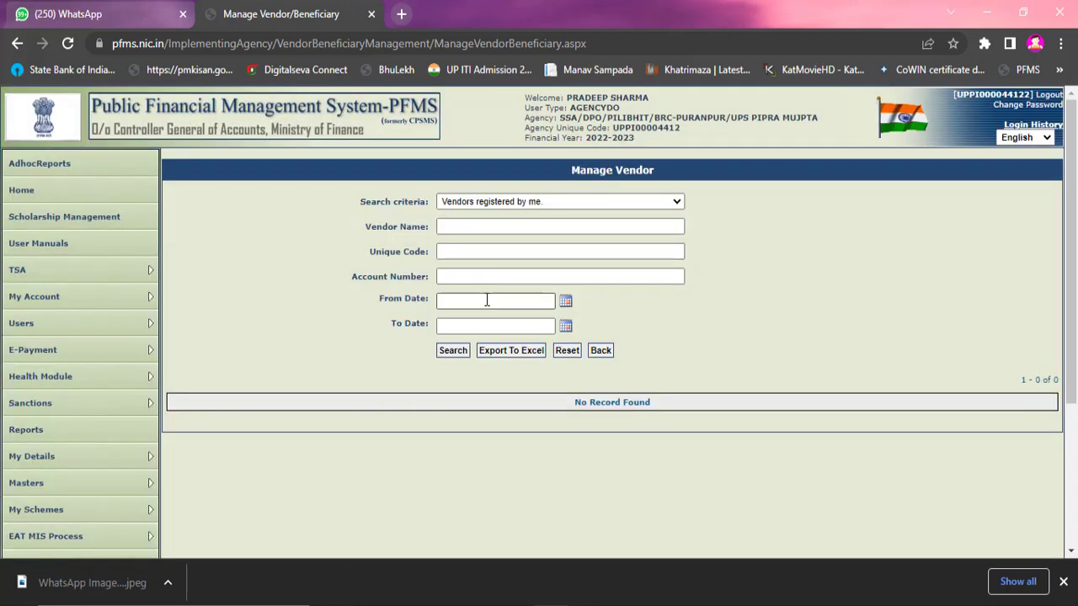
Step: List the vendors mapped but registered by others and examine the records' bank details, bank status and account status
{"action": "left_click", "coordinate": [510, 205]}
{"action": "left_click", "coordinate": [499, 225]}
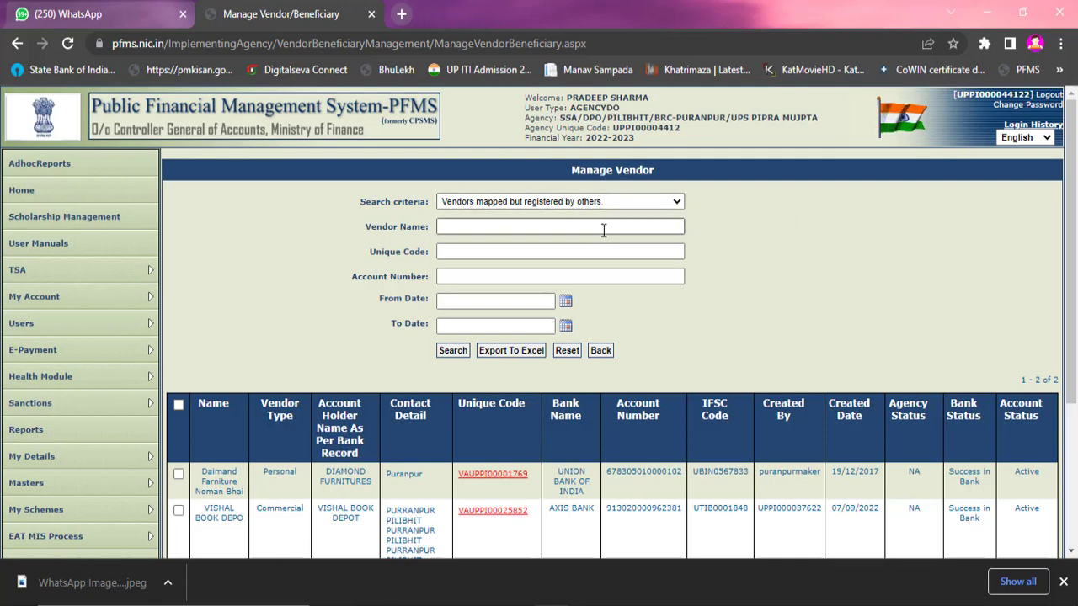
{"action": "scroll", "coordinate": [589, 354], "scroll_direction": "down", "scroll_amount": 2}
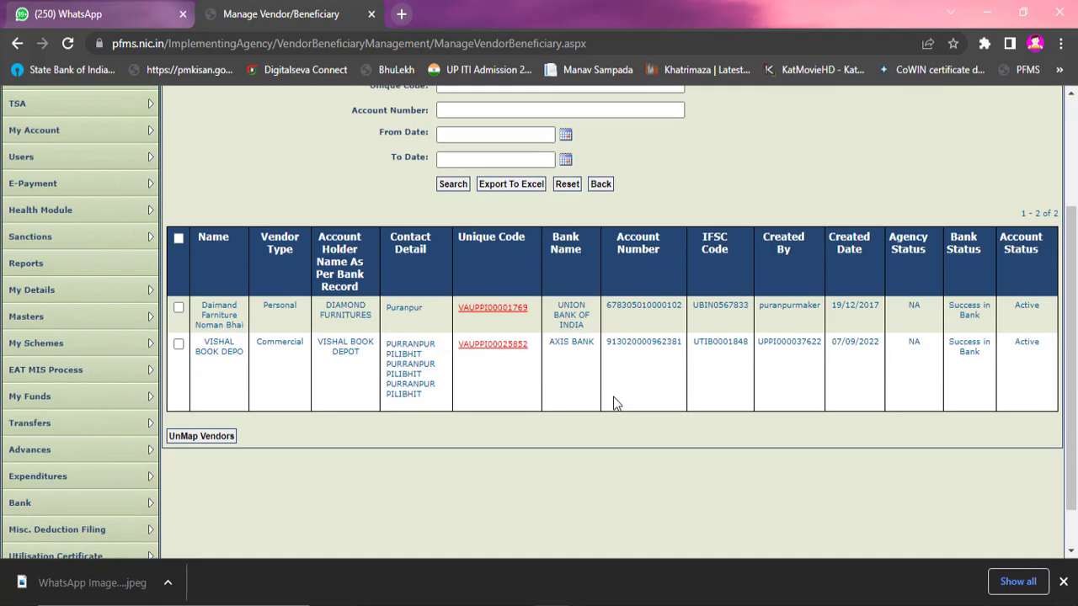
{"action": "scroll", "coordinate": [613, 405], "scroll_direction": "up", "scroll_amount": 2}
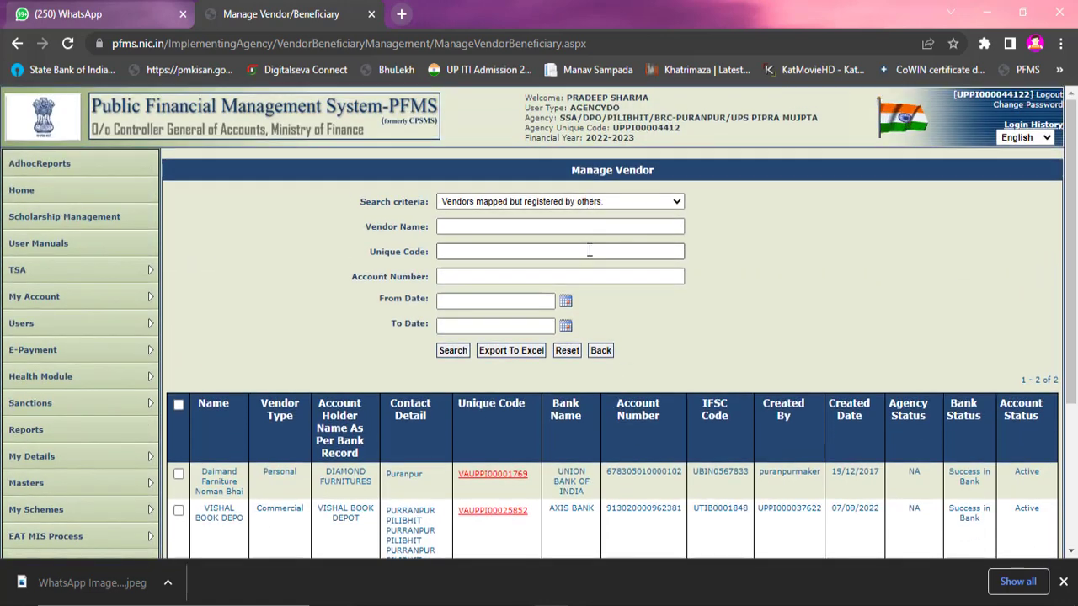
{"action": "scroll", "coordinate": [260, 483], "scroll_direction": "down", "scroll_amount": 2}
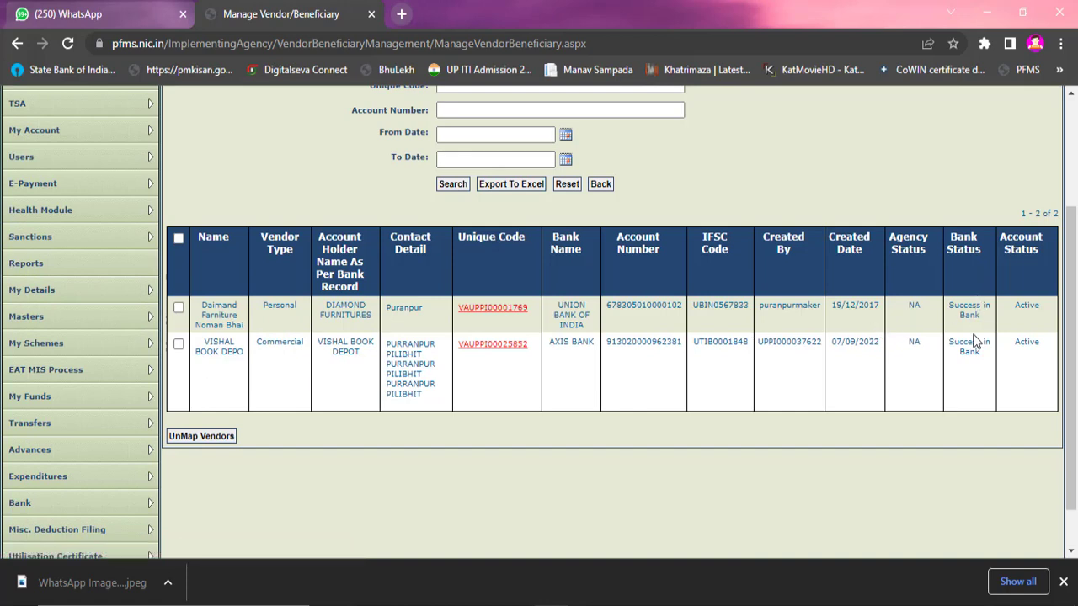
{"action": "scroll", "coordinate": [973, 342], "scroll_direction": "up", "scroll_amount": 1}
{"action": "scroll", "coordinate": [974, 349], "scroll_direction": "down", "scroll_amount": 2}
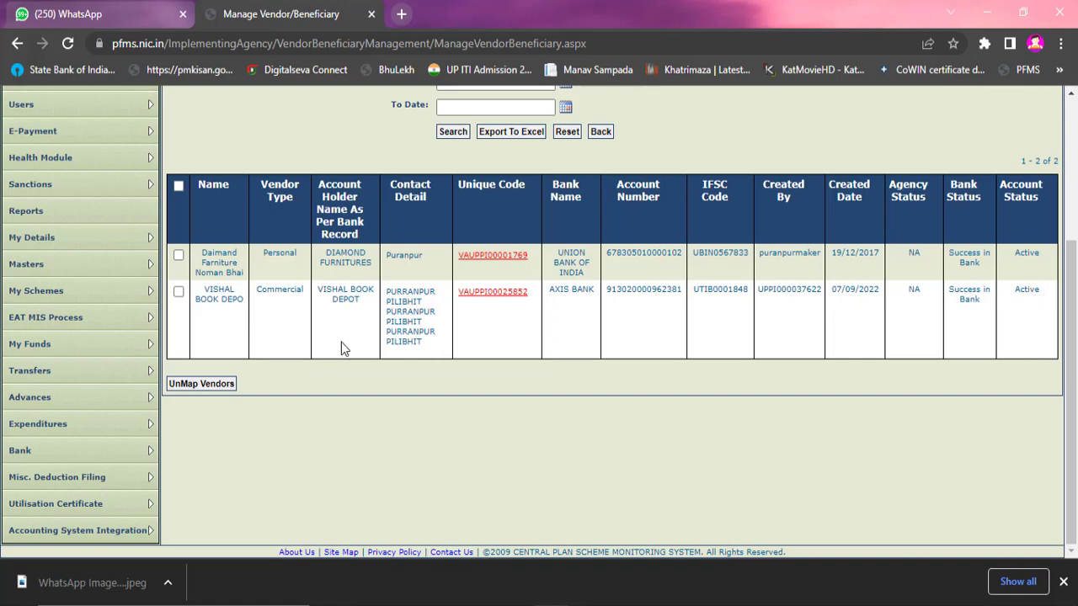
{"action": "scroll", "coordinate": [341, 347], "scroll_direction": "up", "scroll_amount": 3}
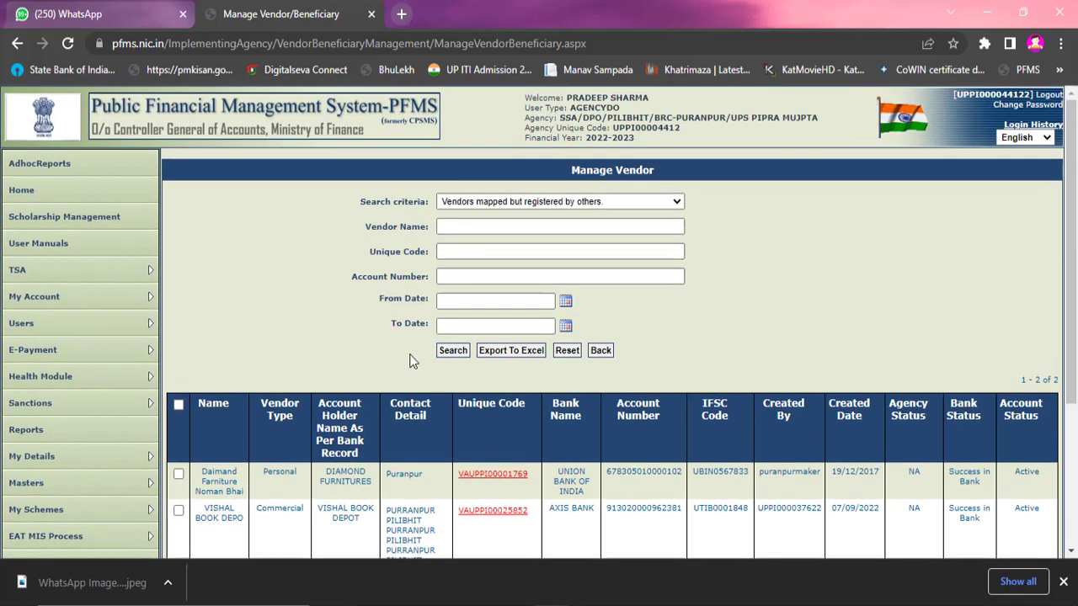
Step: Review the two vendors mapped but registered by others, checking the VISHAL BOOK DEPO record against the search criteria in use
{"action": "scroll", "coordinate": [497, 325], "scroll_direction": "down", "scroll_amount": 2}
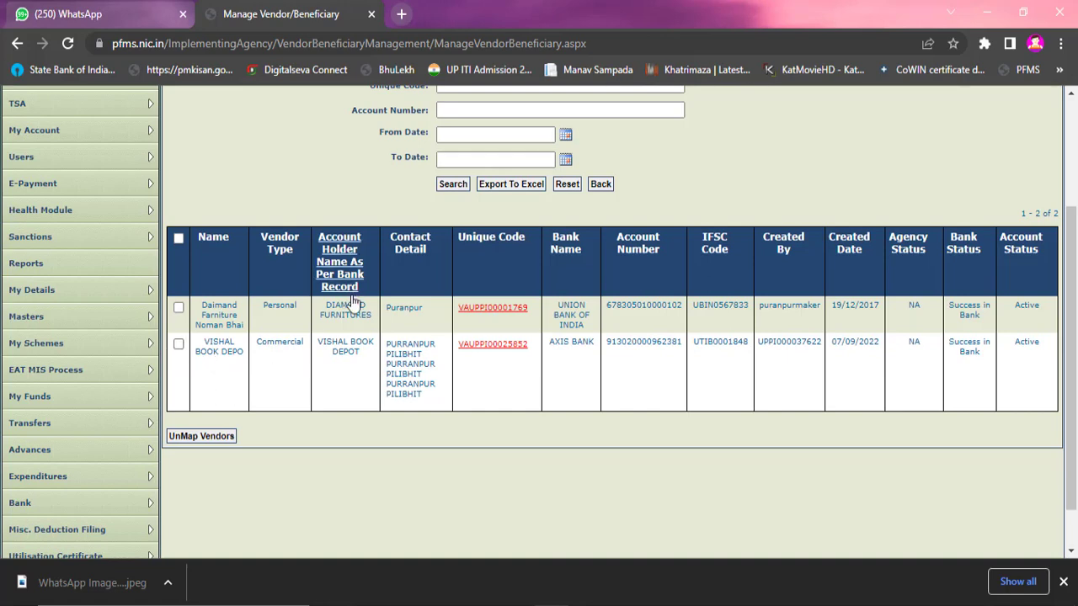
{"action": "scroll", "coordinate": [354, 383], "scroll_direction": "up", "scroll_amount": 2}
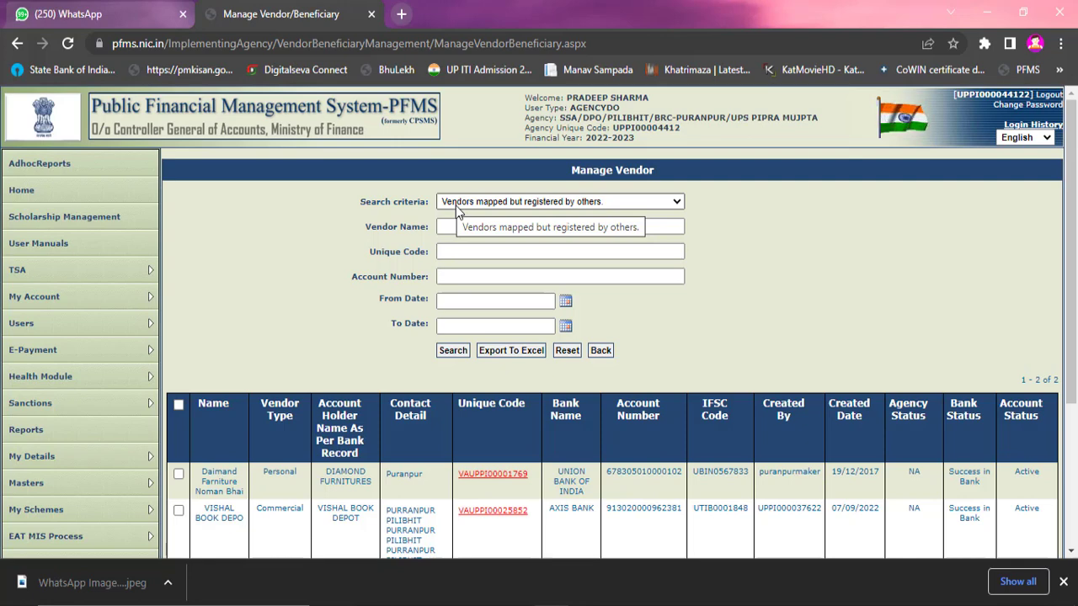
{"action": "scroll", "coordinate": [390, 366], "scroll_direction": "down", "scroll_amount": 1}
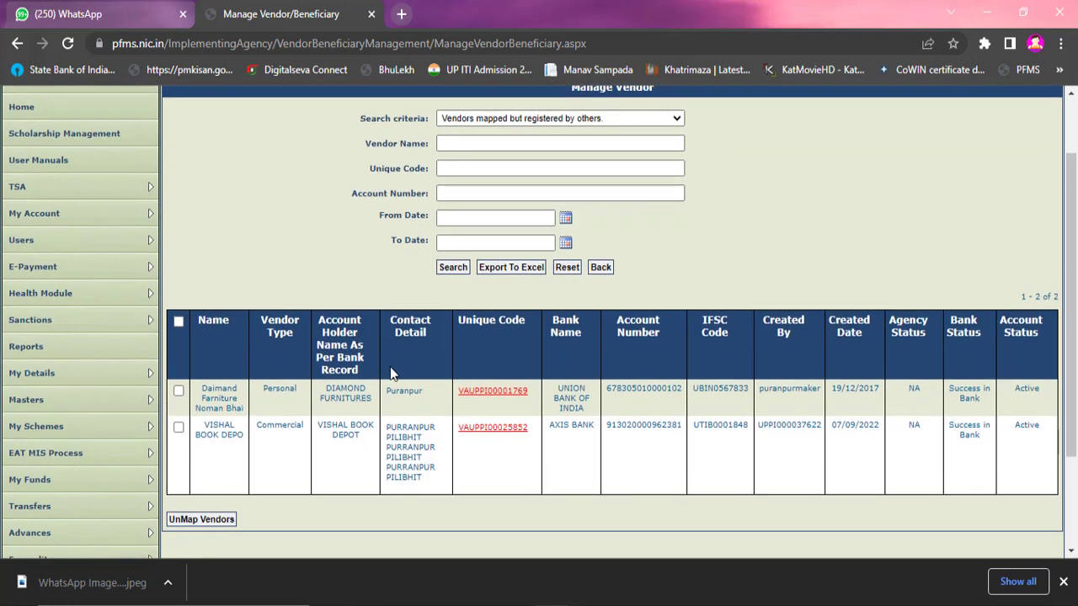
{"action": "scroll", "coordinate": [392, 389], "scroll_direction": "down", "scroll_amount": 1}
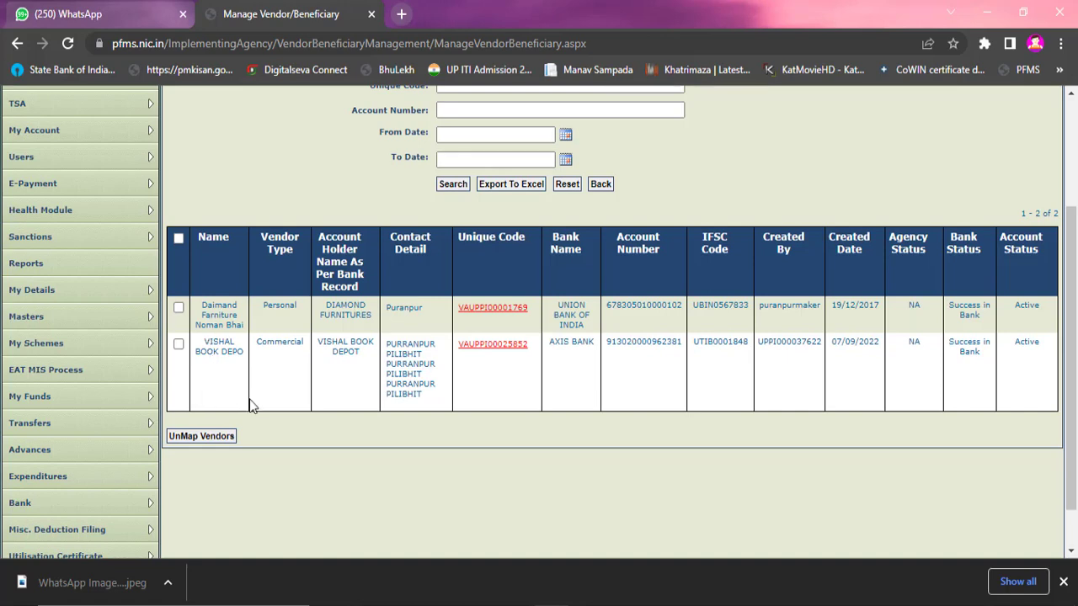
{"action": "scroll", "coordinate": [250, 391], "scroll_direction": "up", "scroll_amount": 2}
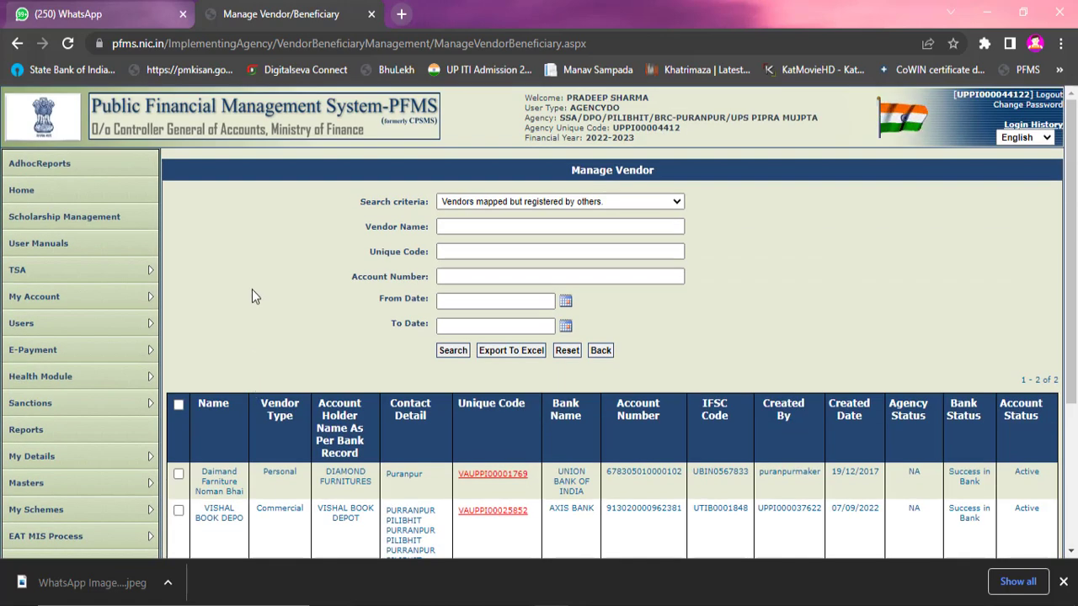
{"action": "scroll", "coordinate": [252, 289], "scroll_direction": "down", "scroll_amount": 1}
{"action": "scroll", "coordinate": [254, 292], "scroll_direction": "down", "scroll_amount": 2}
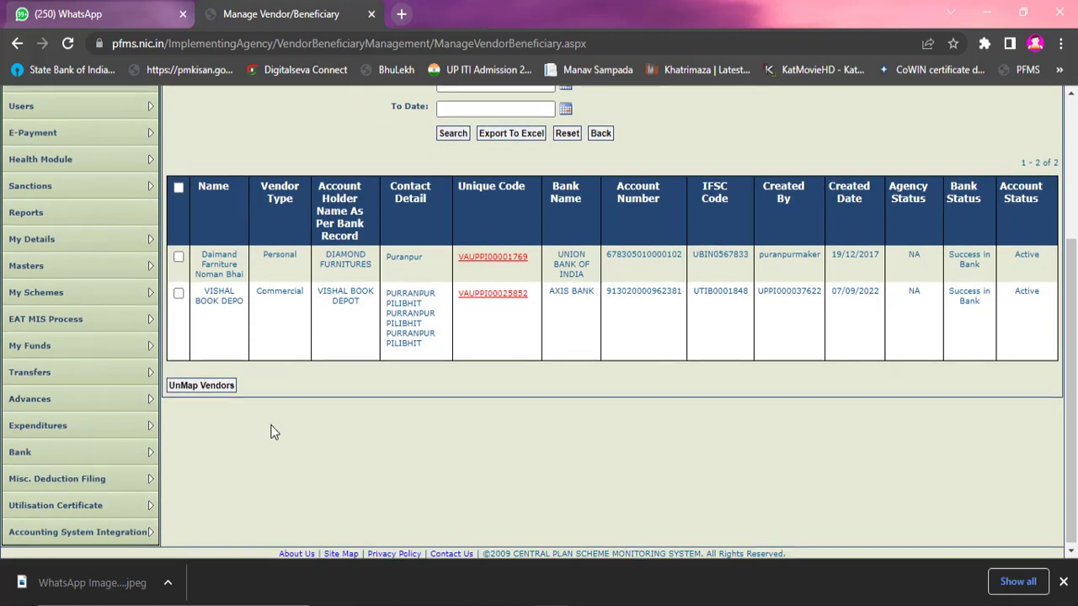
{"action": "scroll", "coordinate": [268, 379], "scroll_direction": "up", "scroll_amount": 3}
{"action": "scroll", "coordinate": [261, 284], "scroll_direction": "down", "scroll_amount": 2}
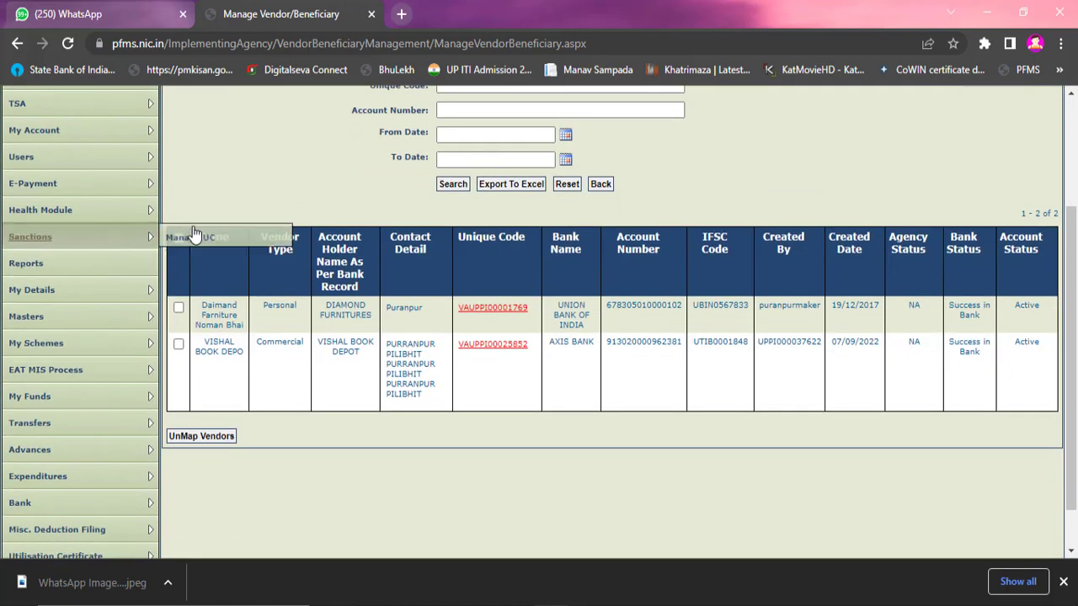
{"action": "scroll", "coordinate": [215, 221], "scroll_direction": "up", "scroll_amount": 2}
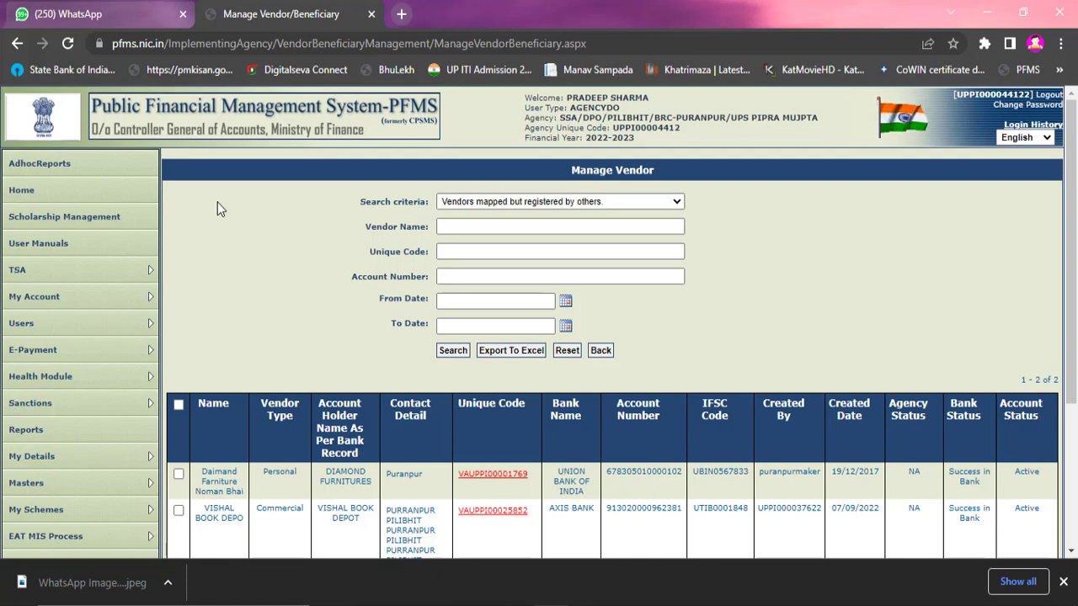
{"action": "scroll", "coordinate": [210, 224], "scroll_direction": "down", "scroll_amount": 2}
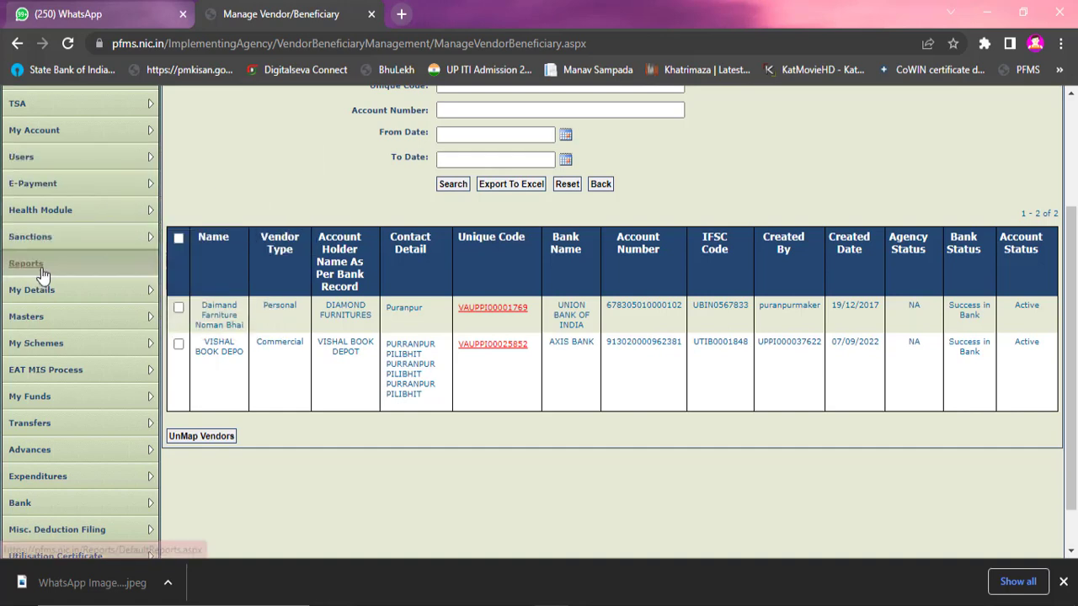
{"action": "mouse_move", "coordinate": [45, 327]}
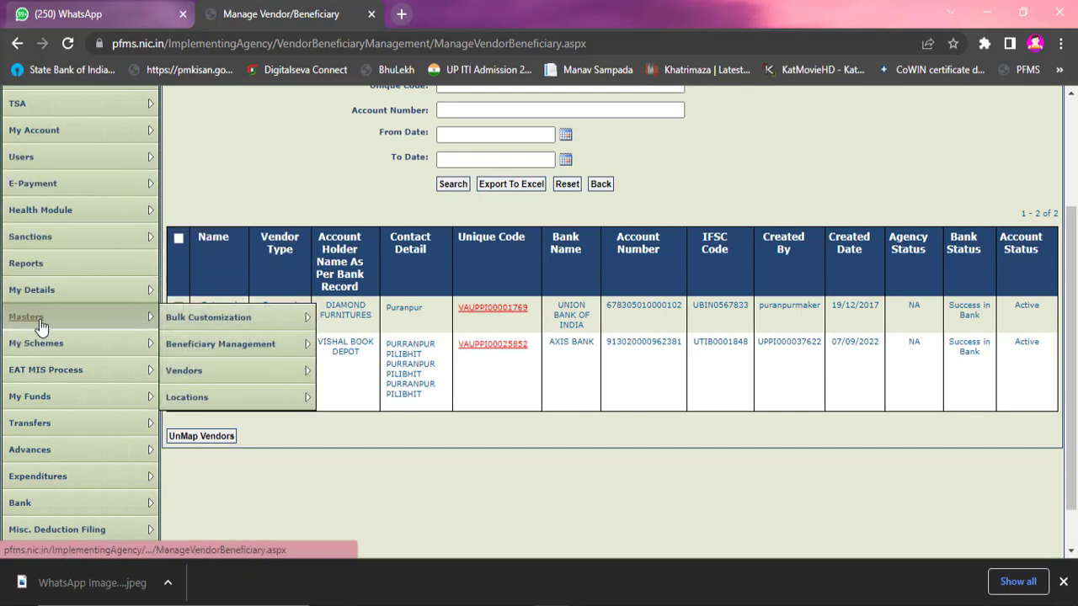
{"action": "mouse_move", "coordinate": [222, 378]}
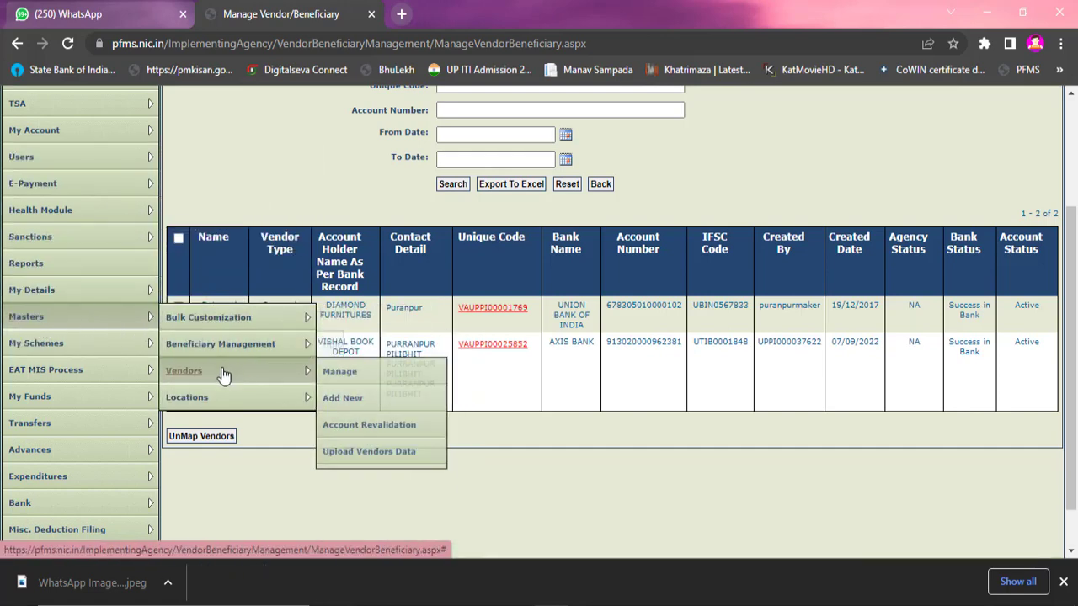
{"action": "left_click", "coordinate": [335, 373]}
{"action": "mouse_move", "coordinate": [95, 327]}
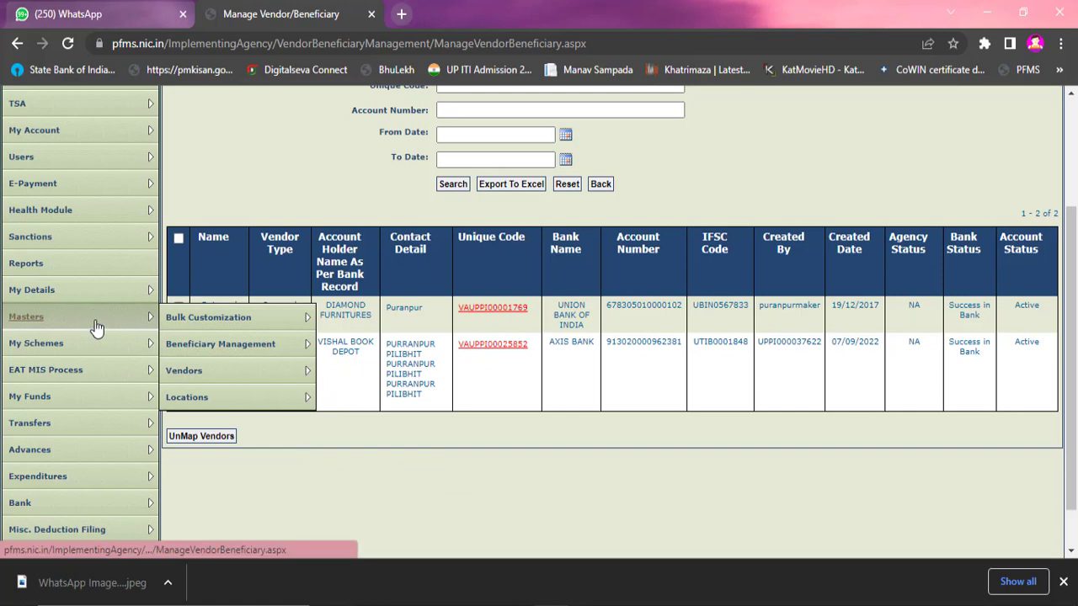
{"action": "mouse_move", "coordinate": [217, 378]}
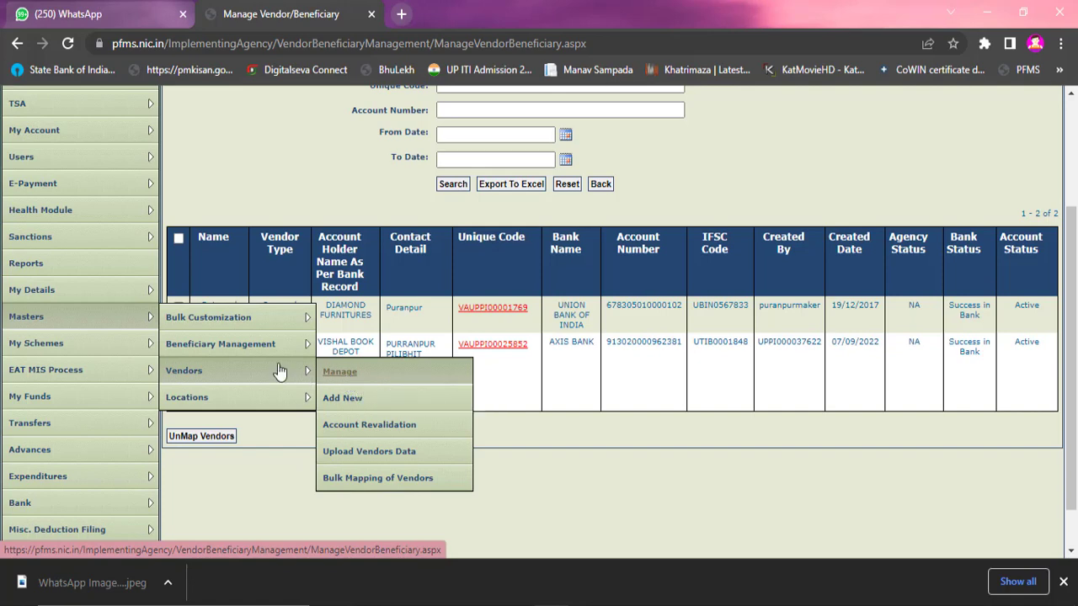
Step: Start a new entry in the Expenditures module to create the expenditure details
{"action": "scroll", "coordinate": [84, 278], "scroll_direction": "down", "scroll_amount": 1}
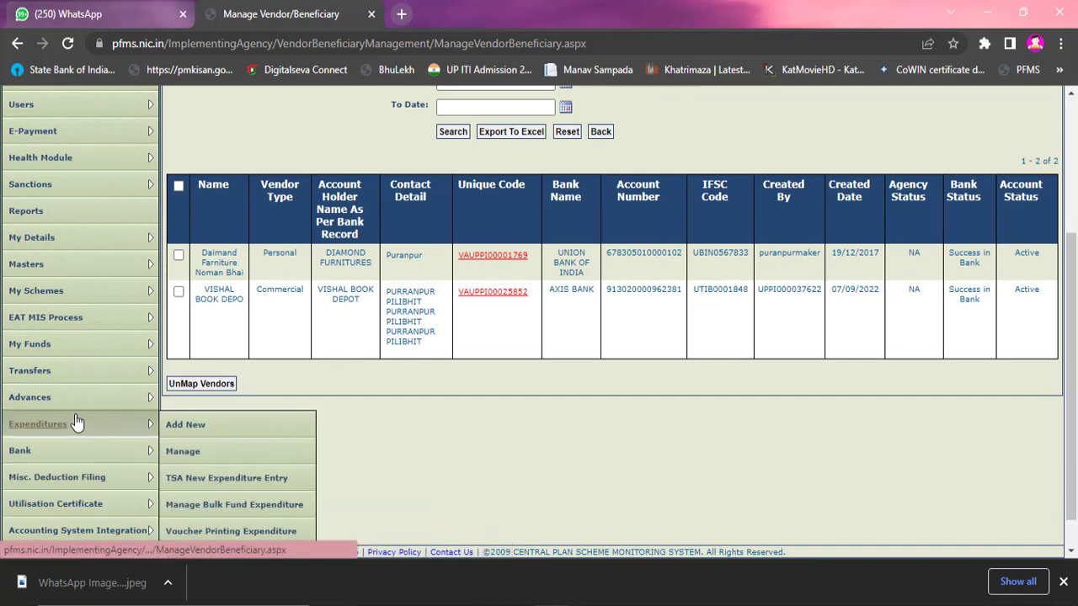
{"action": "mouse_move", "coordinate": [66, 432]}
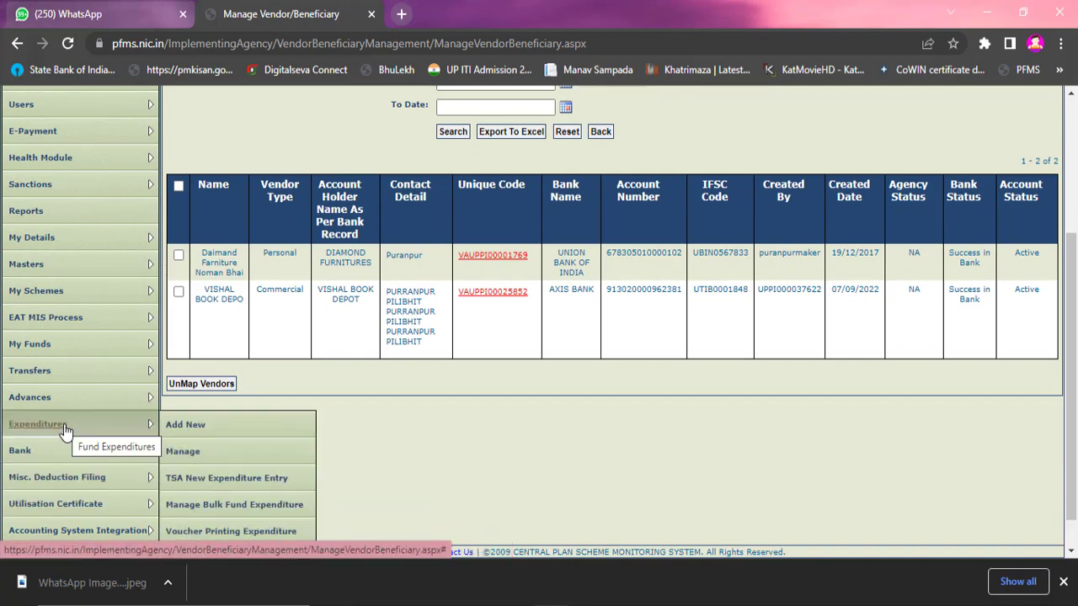
{"action": "left_click", "coordinate": [187, 428]}
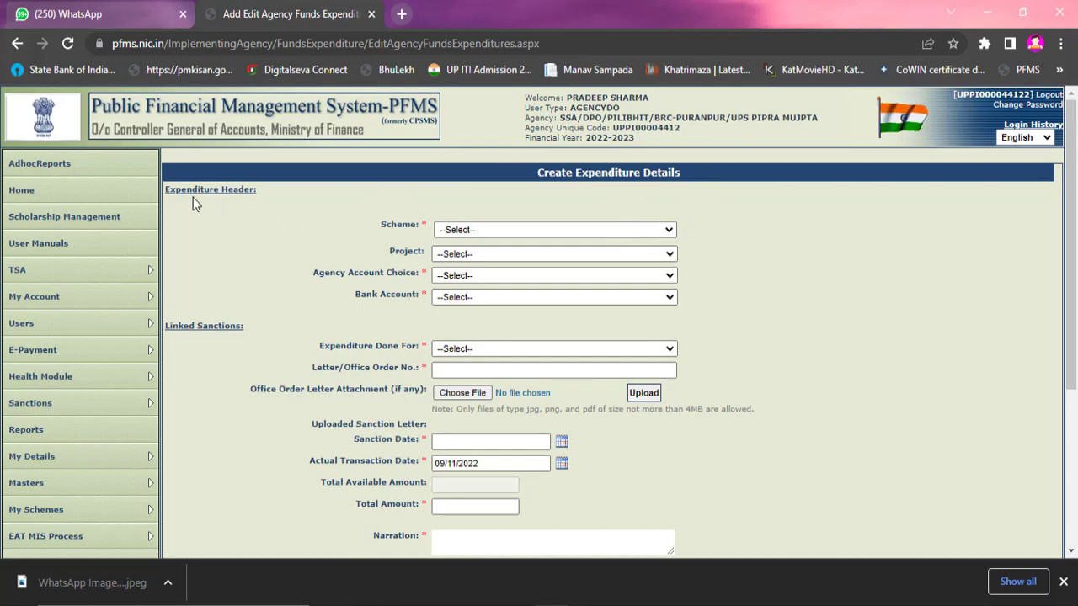
Step: Set the expenditure's scheme to "UP113 - Samgra Shiksha (Elementary Education) 3667 UP"
{"action": "left_click", "coordinate": [496, 236]}
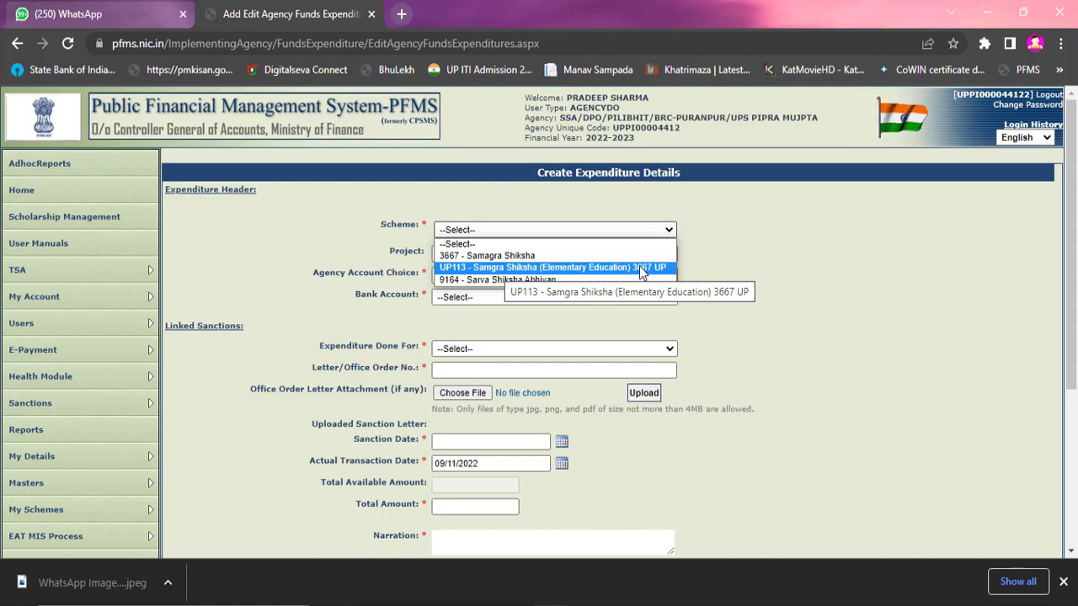
{"action": "left_click", "coordinate": [471, 269]}
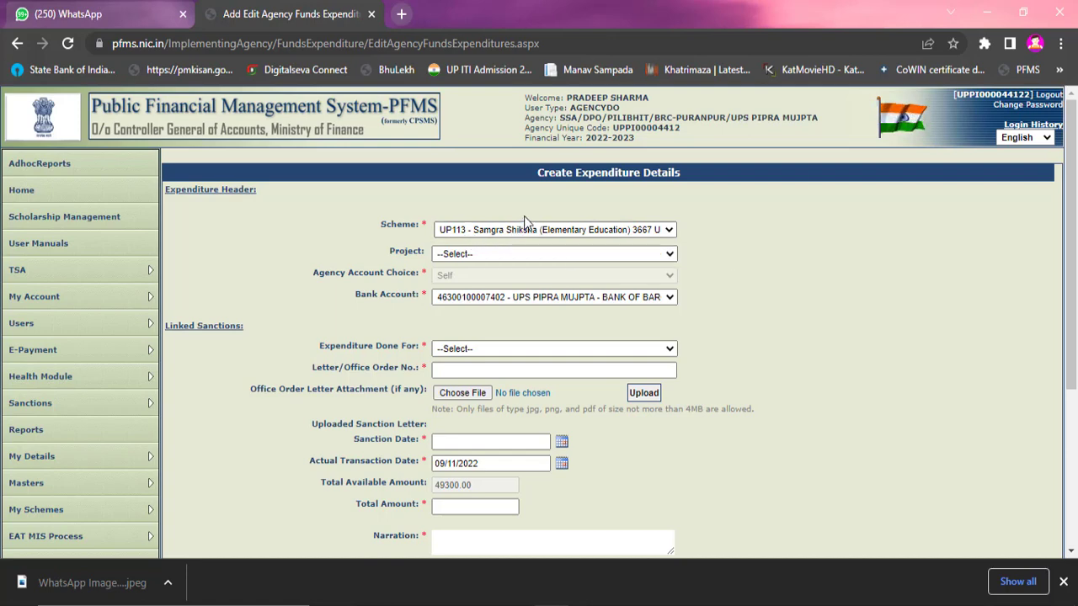
{"action": "left_click", "coordinate": [665, 232]}
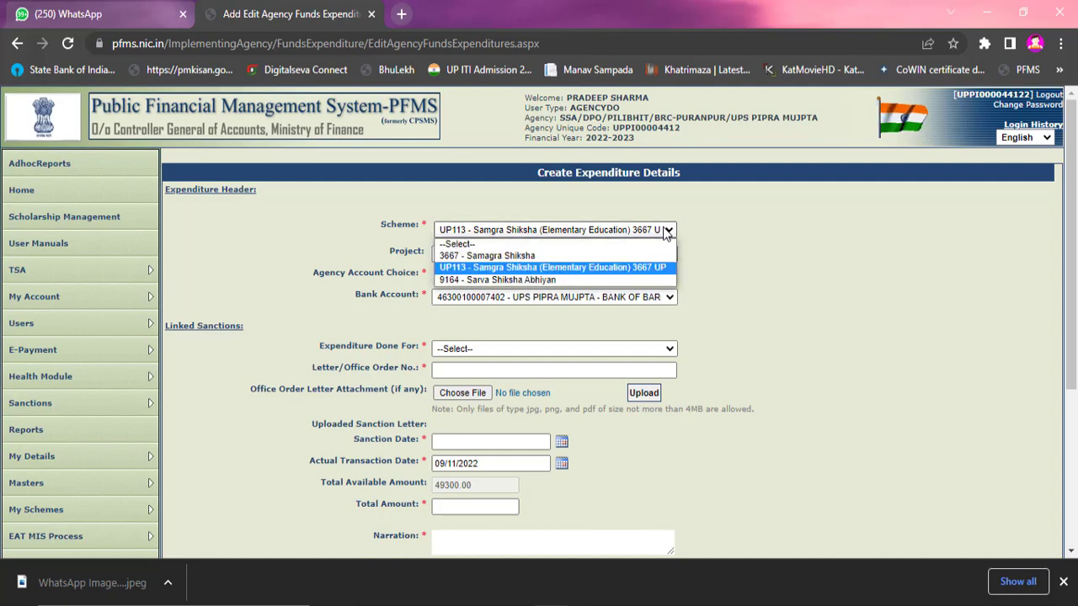
{"action": "left_click", "coordinate": [461, 270]}
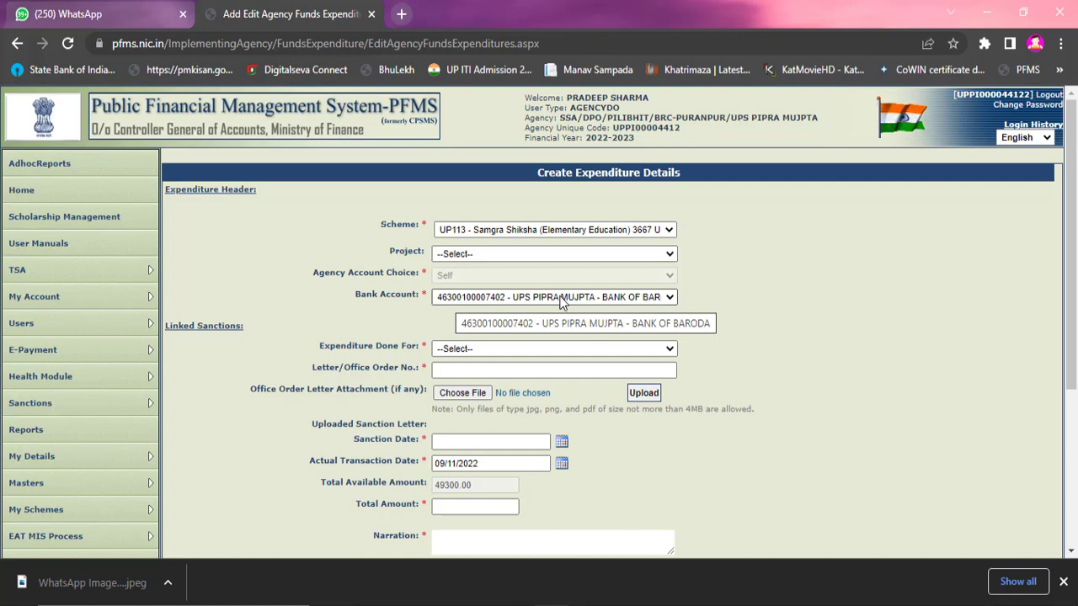
Step: Check the bank account and total available amount, and set Expenditure Done For to Vendors
{"action": "scroll", "coordinate": [564, 363], "scroll_direction": "down", "scroll_amount": 2}
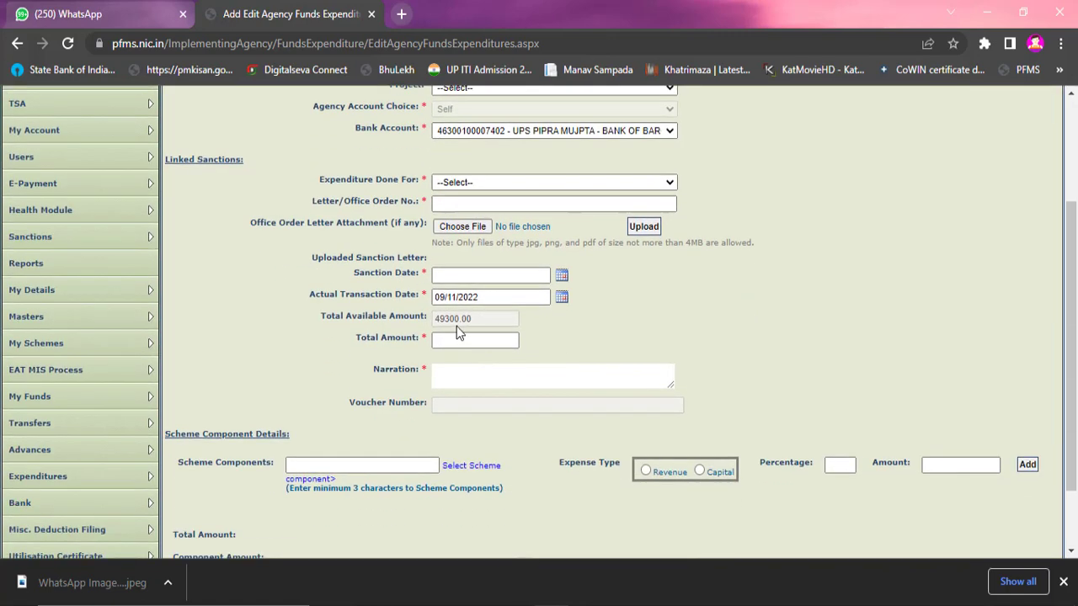
{"action": "mouse_move", "coordinate": [446, 327]}
{"action": "scroll", "coordinate": [686, 224], "scroll_direction": "up", "scroll_amount": 2}
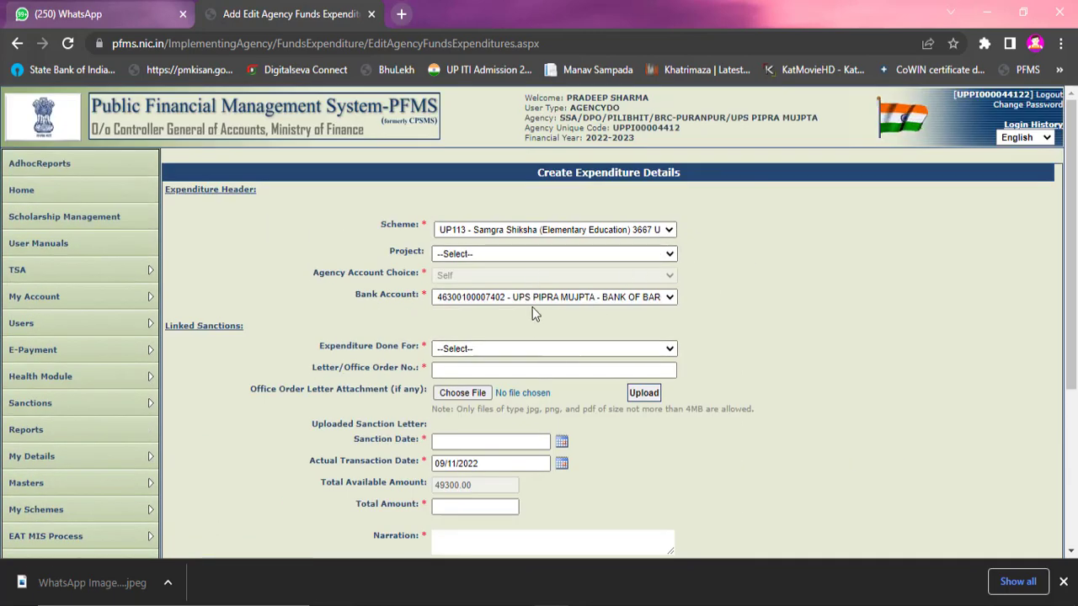
{"action": "scroll", "coordinate": [538, 299], "scroll_direction": "down", "scroll_amount": 2}
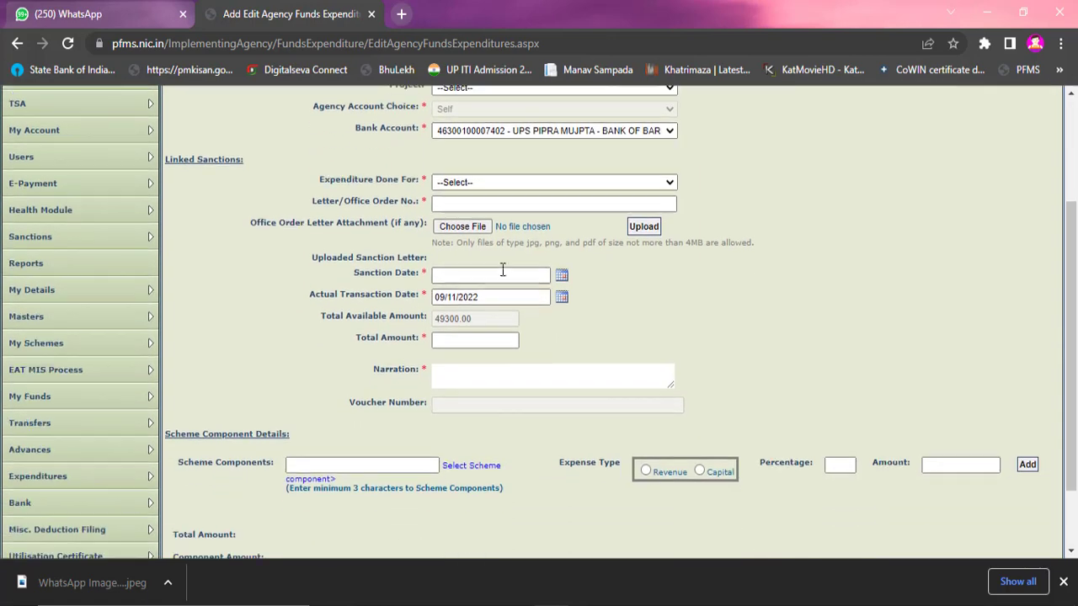
{"action": "scroll", "coordinate": [480, 193], "scroll_direction": "up", "scroll_amount": 2}
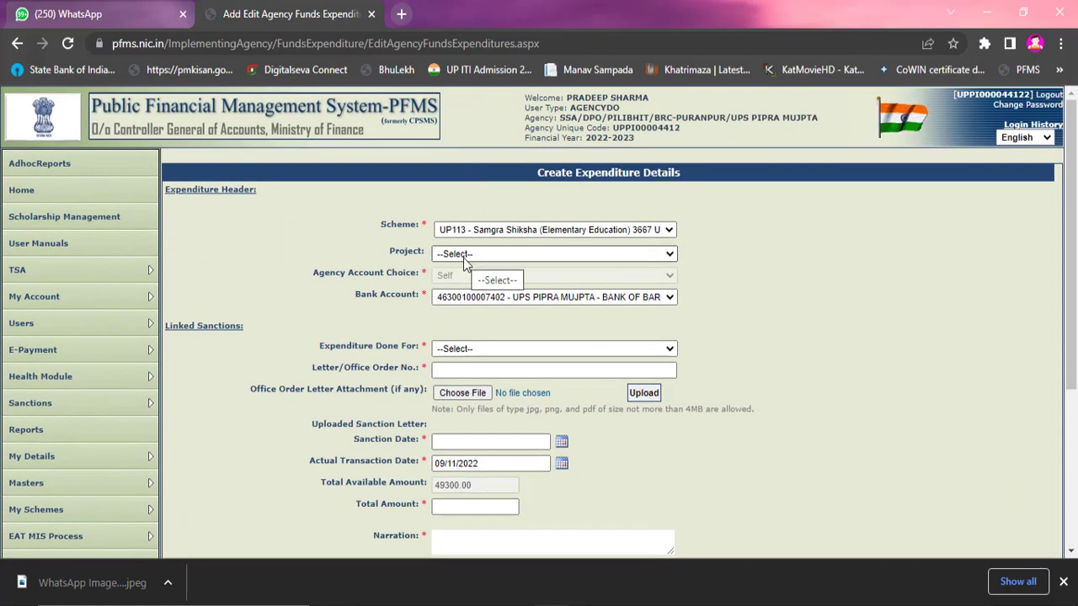
{"action": "scroll", "coordinate": [468, 262], "scroll_direction": "down", "scroll_amount": 1}
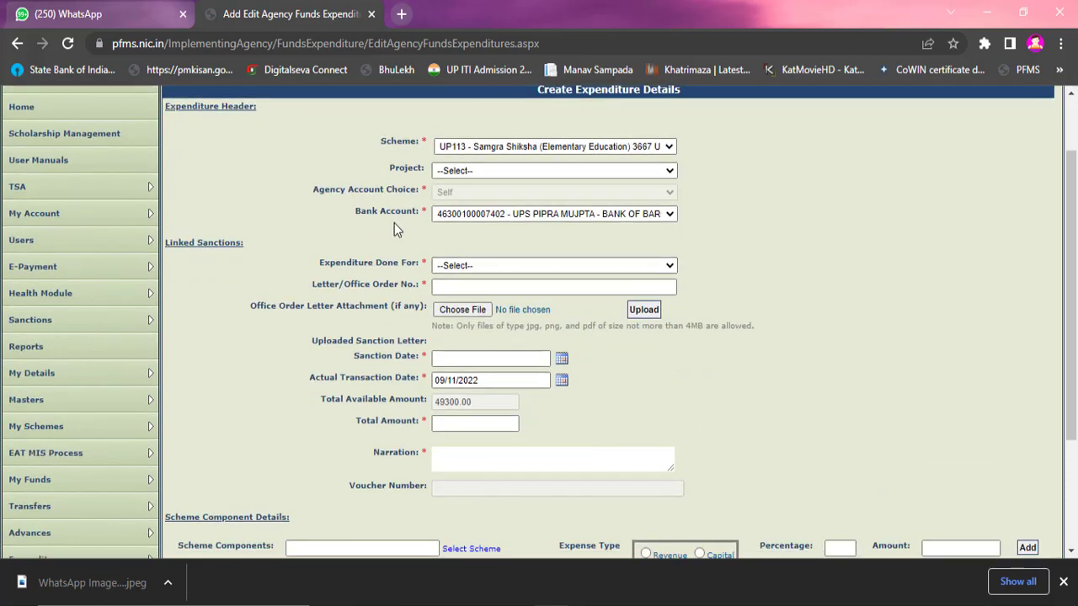
{"action": "left_click", "coordinate": [474, 269]}
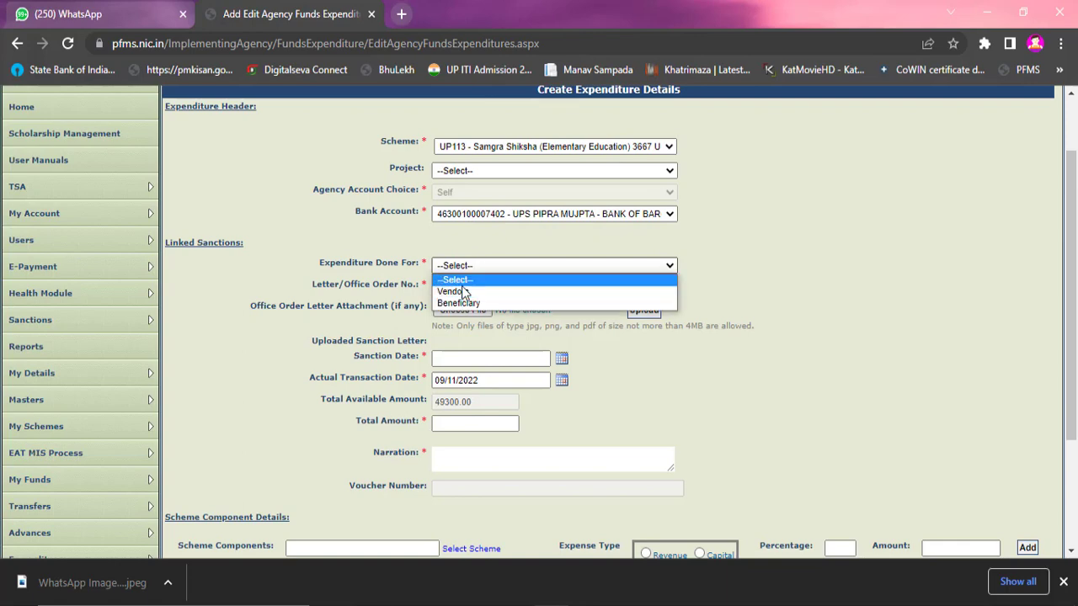
{"action": "left_click", "coordinate": [465, 292]}
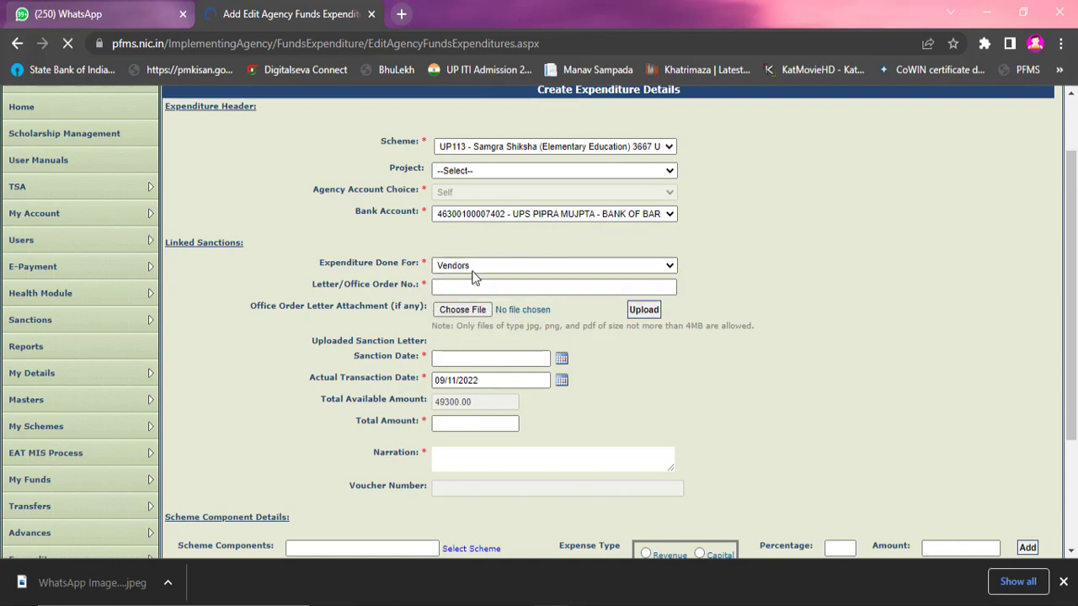
Step: Look up the mapped vendors and choose VISHAL BOOK DEPO as the expenditure's vendor
{"action": "scroll", "coordinate": [472, 252], "scroll_direction": "down", "scroll_amount": 2}
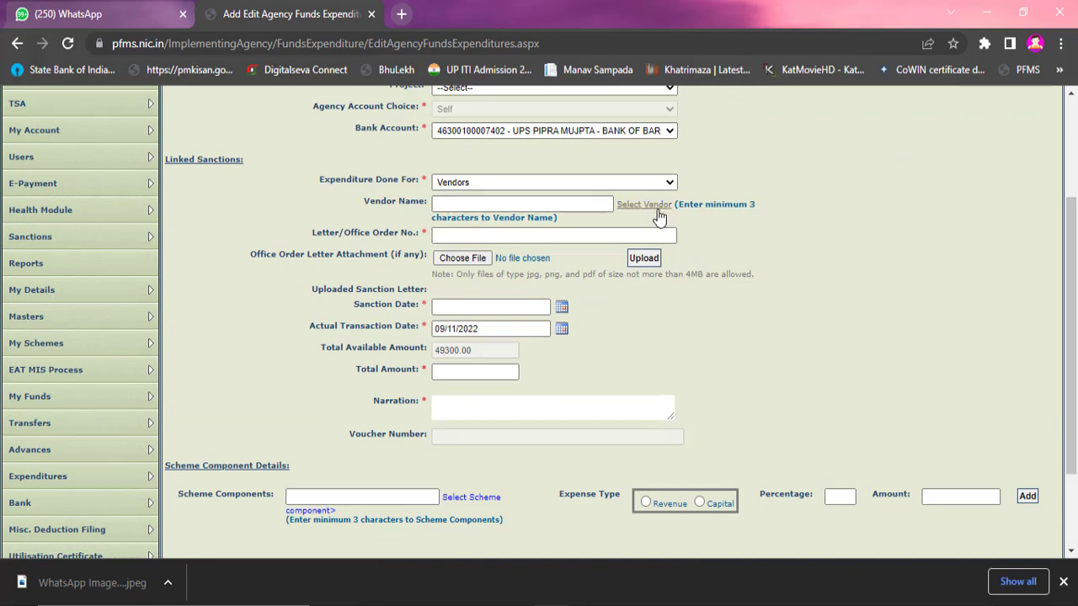
{"action": "left_click", "coordinate": [632, 206]}
{"action": "left_click", "coordinate": [632, 207]}
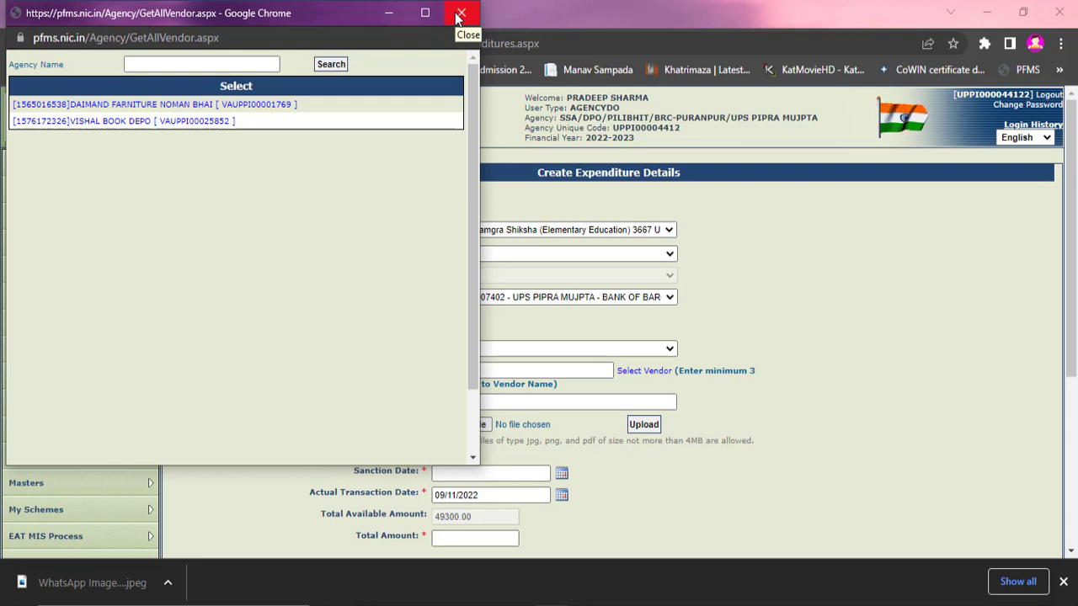
{"action": "left_click", "coordinate": [105, 126]}
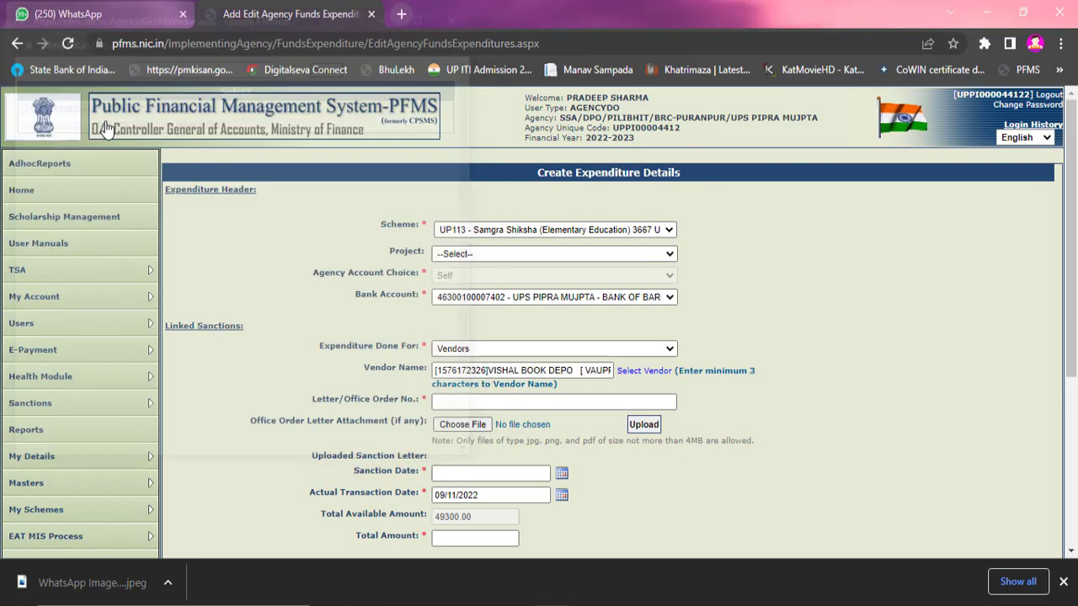
Step: Switch to File Explorer, open the ppa 01 image and examine the approval letter's number, date, vendor details and amount
{"action": "scroll", "coordinate": [804, 245], "scroll_direction": "down", "scroll_amount": 3}
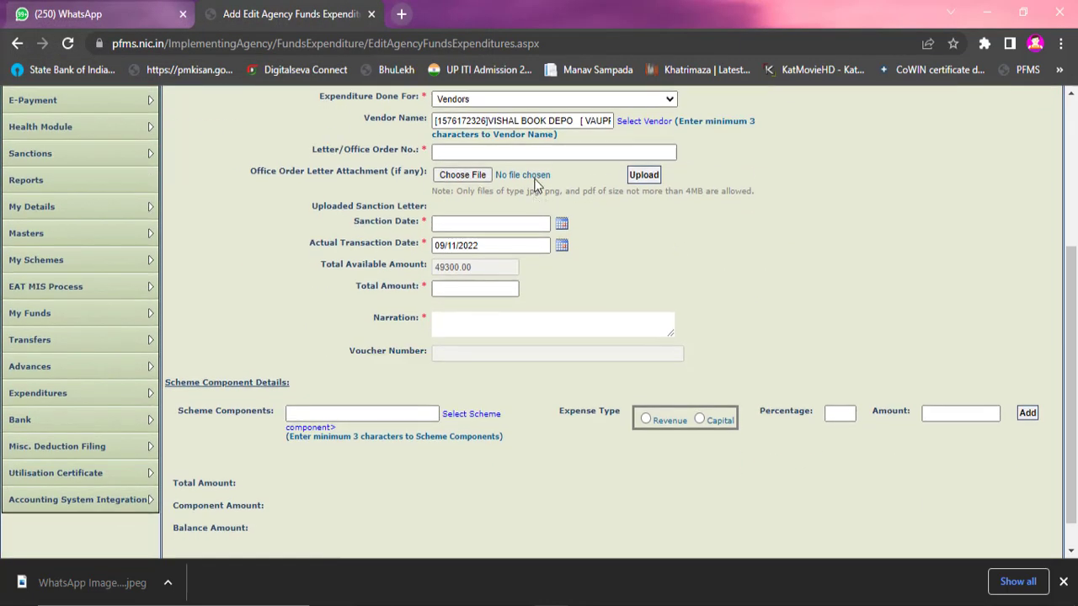
{"action": "left_click", "coordinate": [548, 123]}
{"action": "left_click", "coordinate": [468, 154]}
{"action": "key", "text": "alt+Tab"}
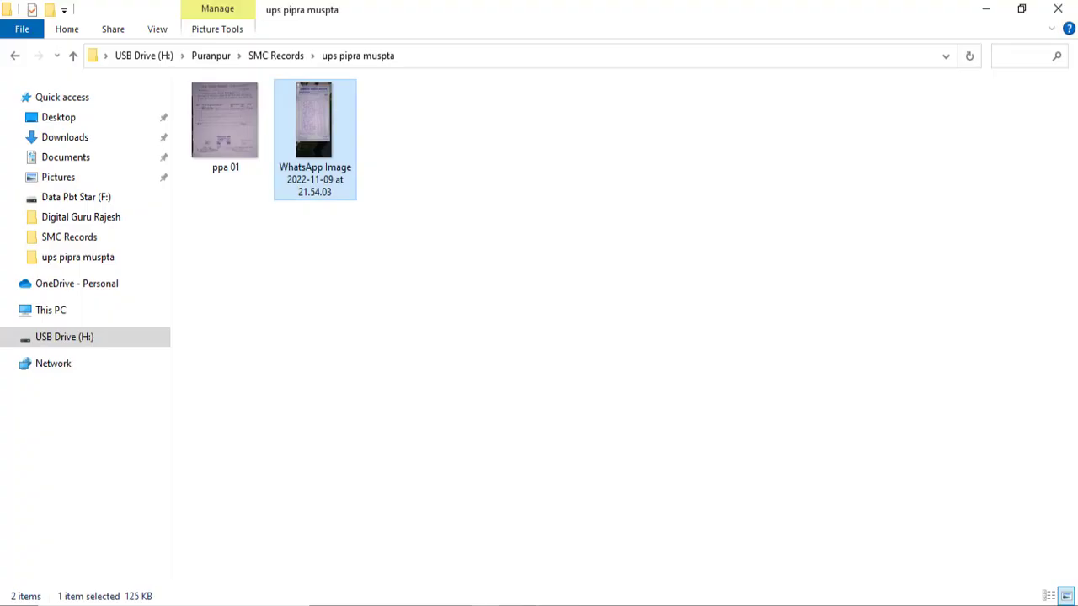
{"action": "double_click", "coordinate": [211, 106]}
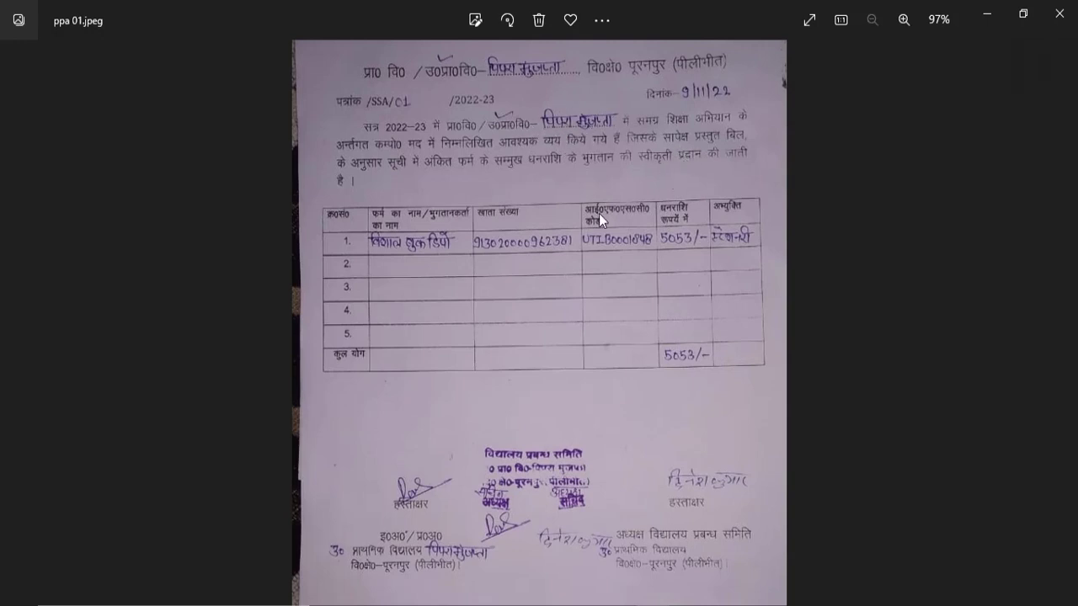
{"action": "scroll", "coordinate": [543, 71], "scroll_direction": "up", "scroll_amount": 4}
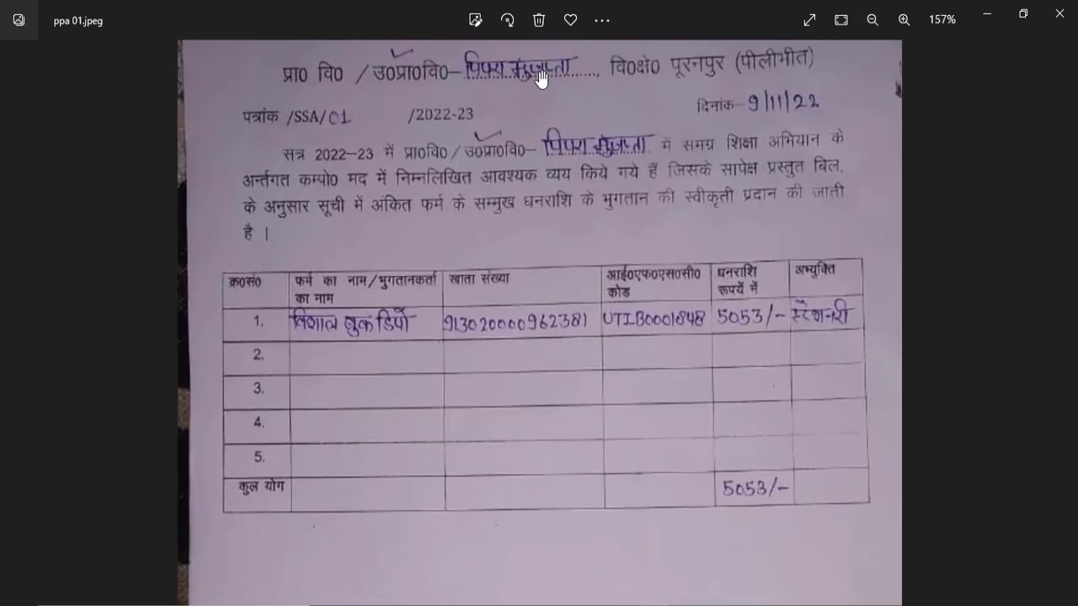
{"action": "scroll", "coordinate": [402, 215], "scroll_direction": "down", "scroll_amount": 4}
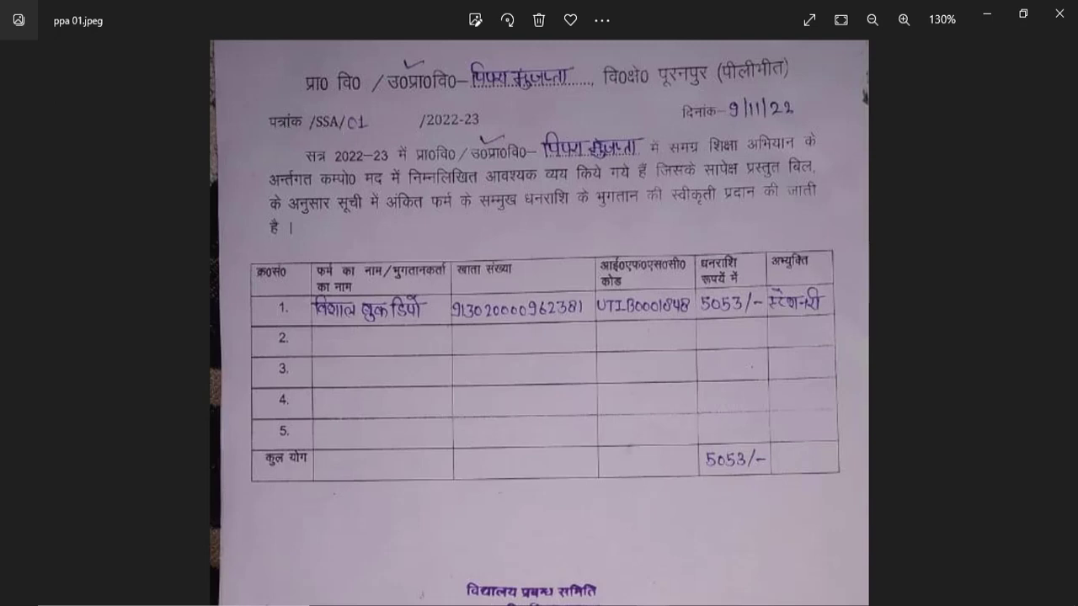
Step: Switch back to the PFMS expenditure form and set the Letter/Office Order No. to "ssa /01/ 2022-23."
{"action": "key", "text": "alt+Tab"}
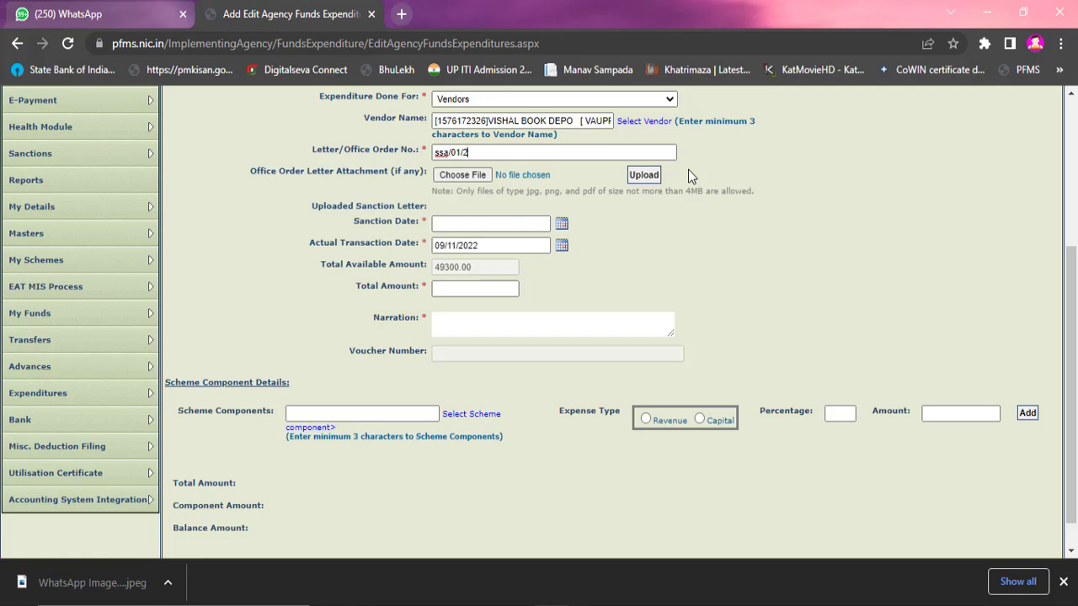
{"action": "type", "text": "22-23"}
{"action": "left_click", "coordinate": [451, 153]}
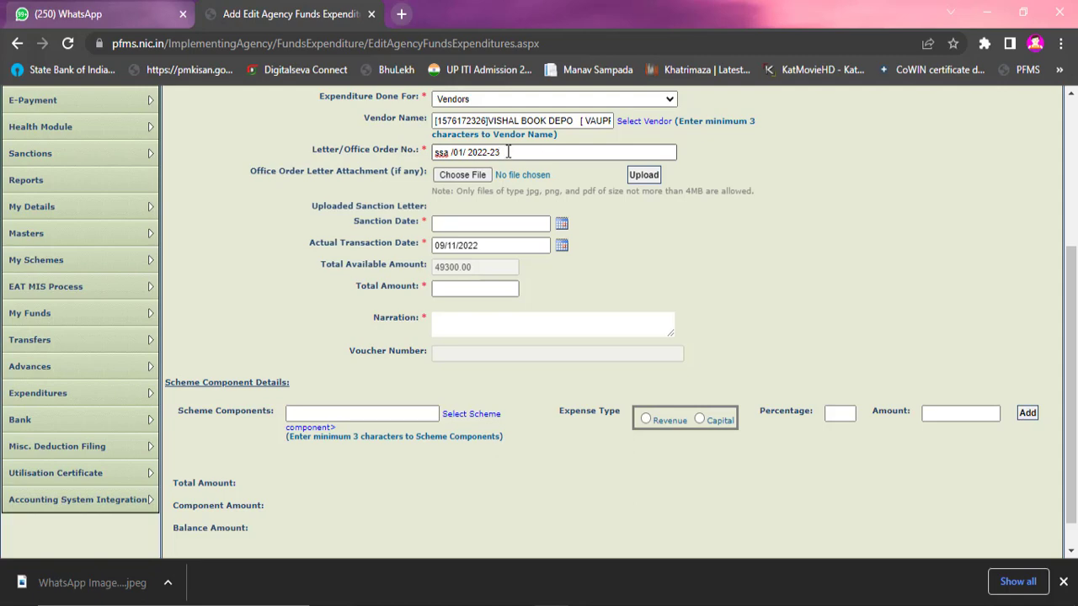
{"action": "left_click", "coordinate": [508, 152]}
{"action": "type", "text": "."}
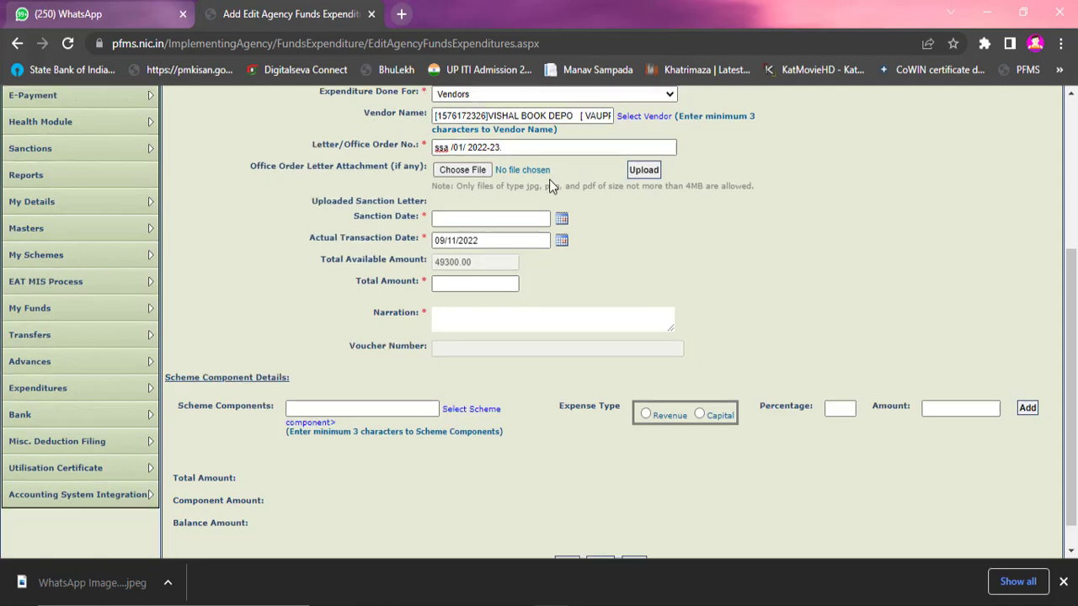
Step: Browse for the office order letter attachment in USB Drive (H:) > Puranpur > SMC Records > ups pipra muspta and select ppa 01
{"action": "scroll", "coordinate": [520, 181], "scroll_direction": "down", "scroll_amount": 1}
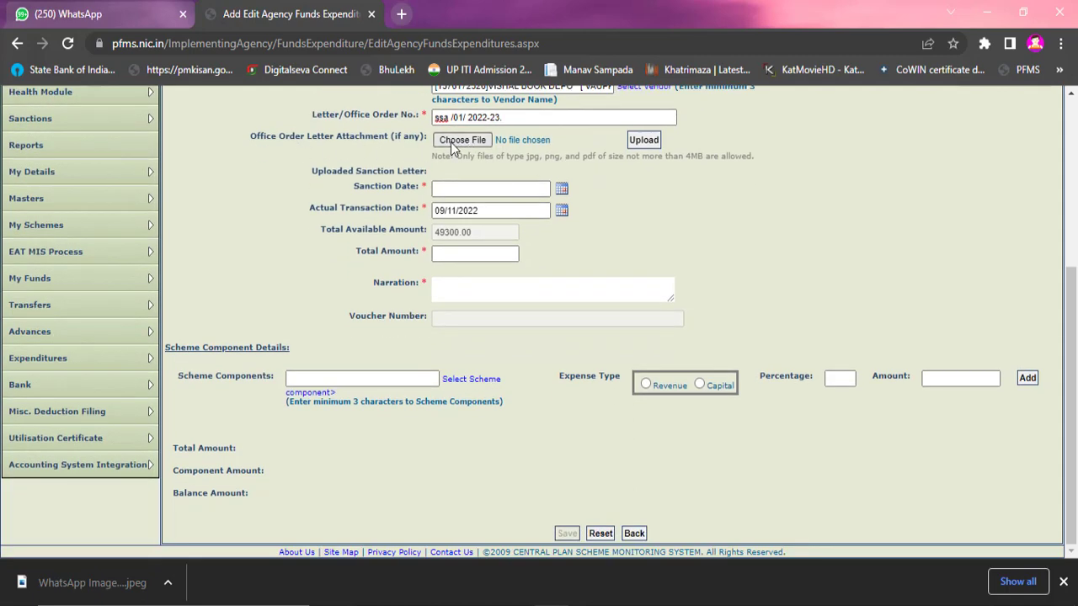
{"action": "left_click", "coordinate": [455, 142]}
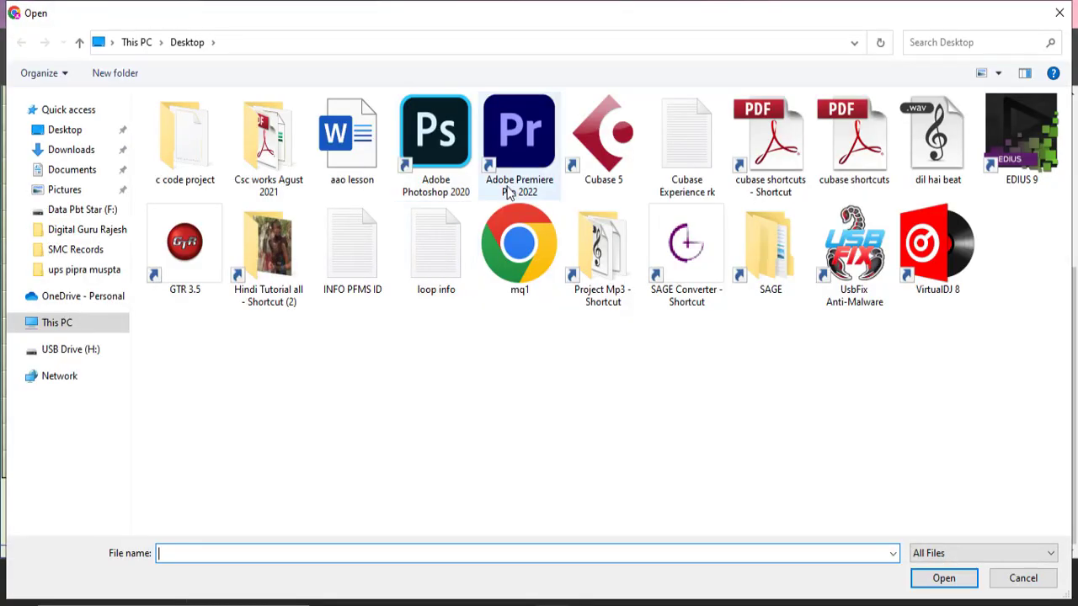
{"action": "left_click", "coordinate": [44, 349]}
{"action": "scroll", "coordinate": [226, 248], "scroll_direction": "down", "scroll_amount": 4}
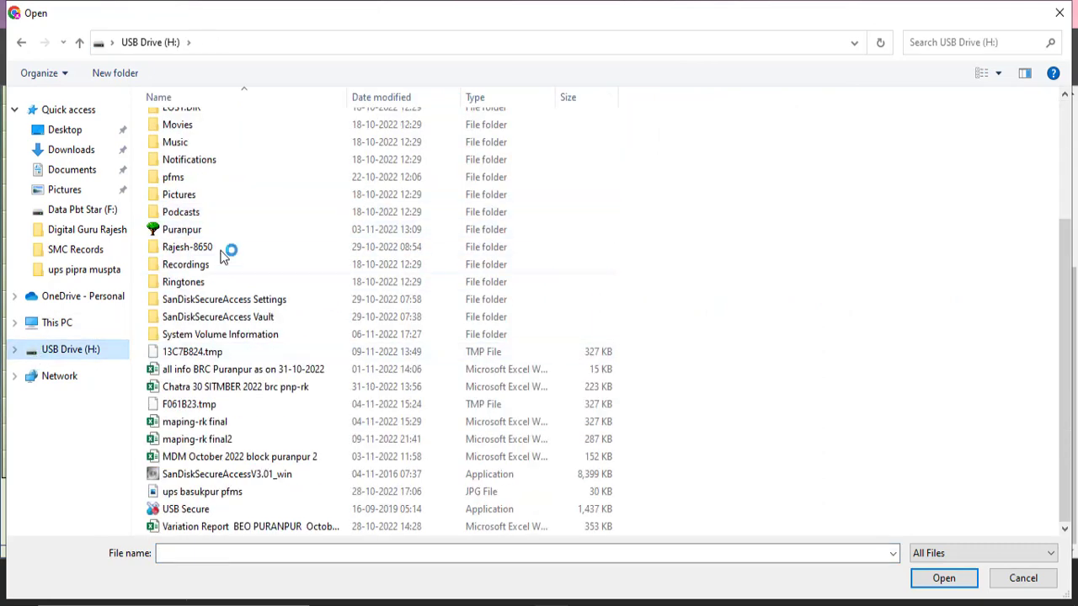
{"action": "left_click", "coordinate": [204, 233]}
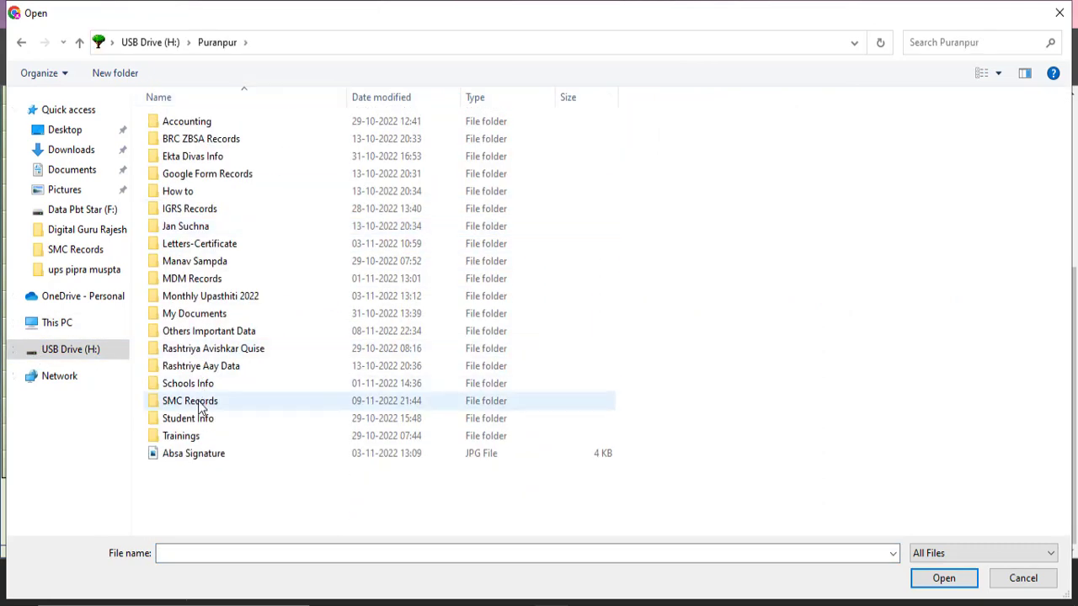
{"action": "double_click", "coordinate": [208, 401]}
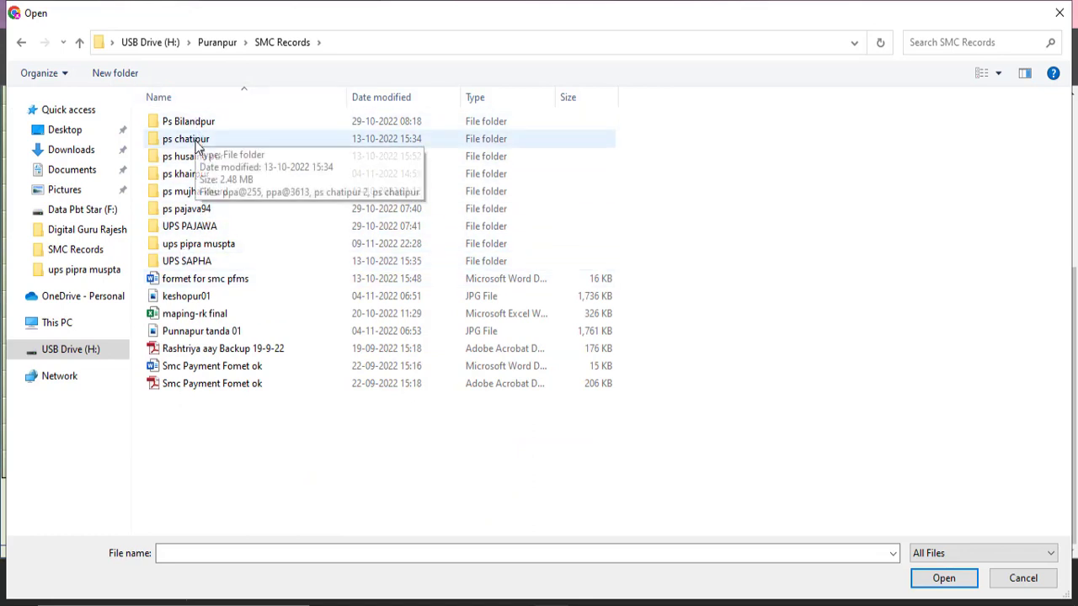
{"action": "double_click", "coordinate": [194, 245]}
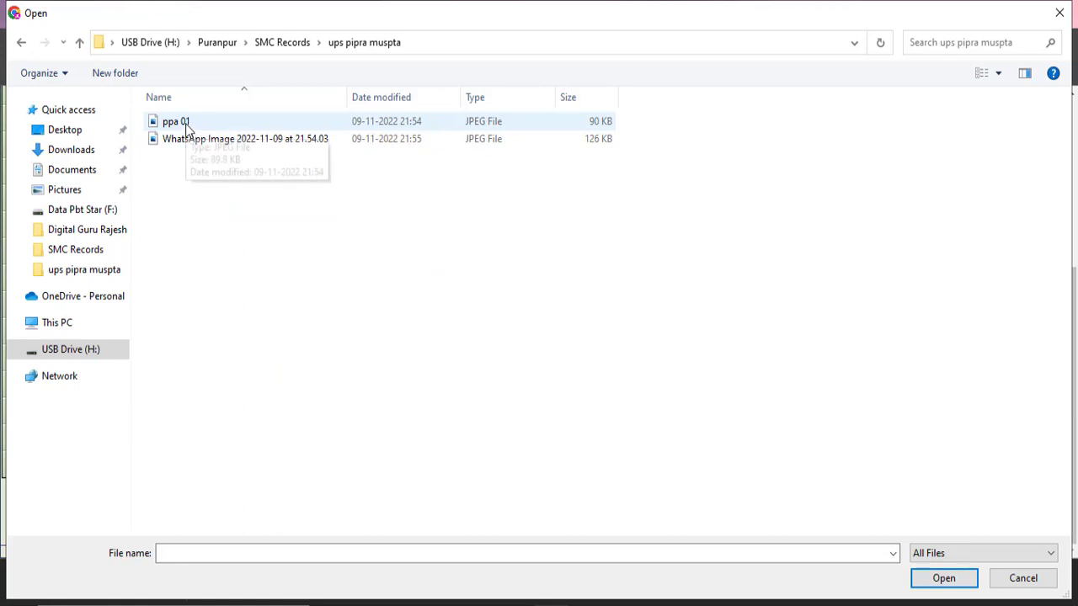
{"action": "left_click", "coordinate": [187, 126]}
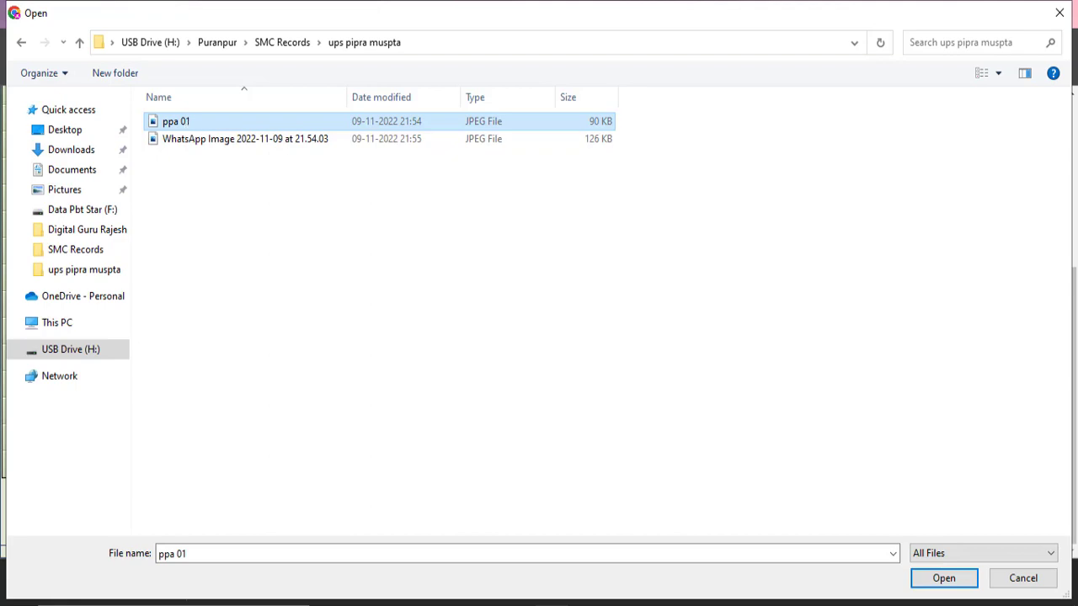
Step: Switch to the ppa 01 image in Photos and examine the whole approval letter, including its signatures and stamp
{"action": "mouse_move", "coordinate": [687, 549]}
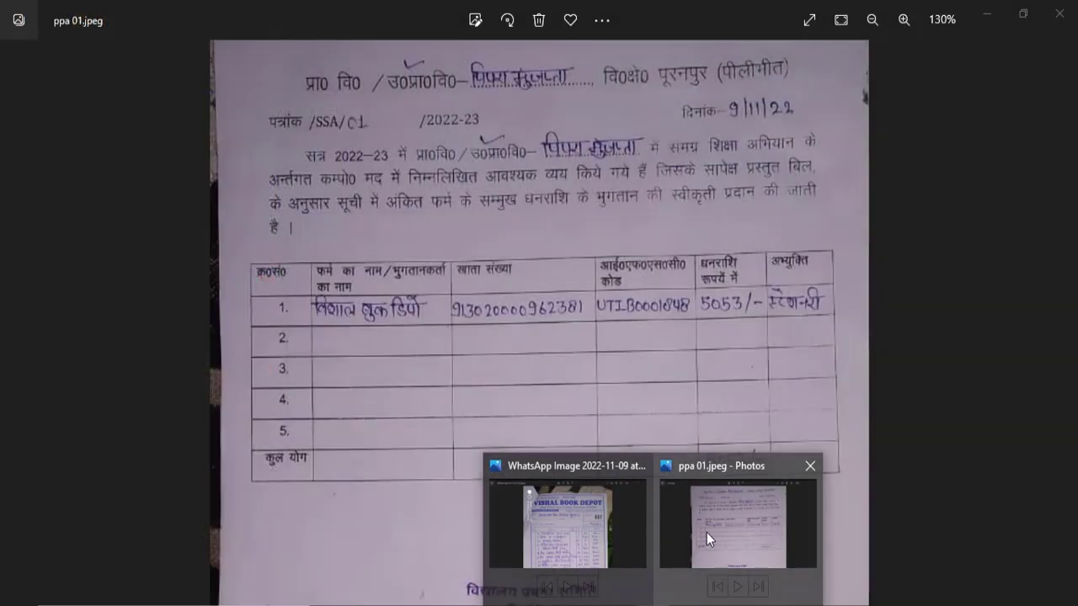
{"action": "left_click", "coordinate": [707, 533]}
{"action": "scroll", "coordinate": [632, 220], "scroll_direction": "down", "scroll_amount": 2}
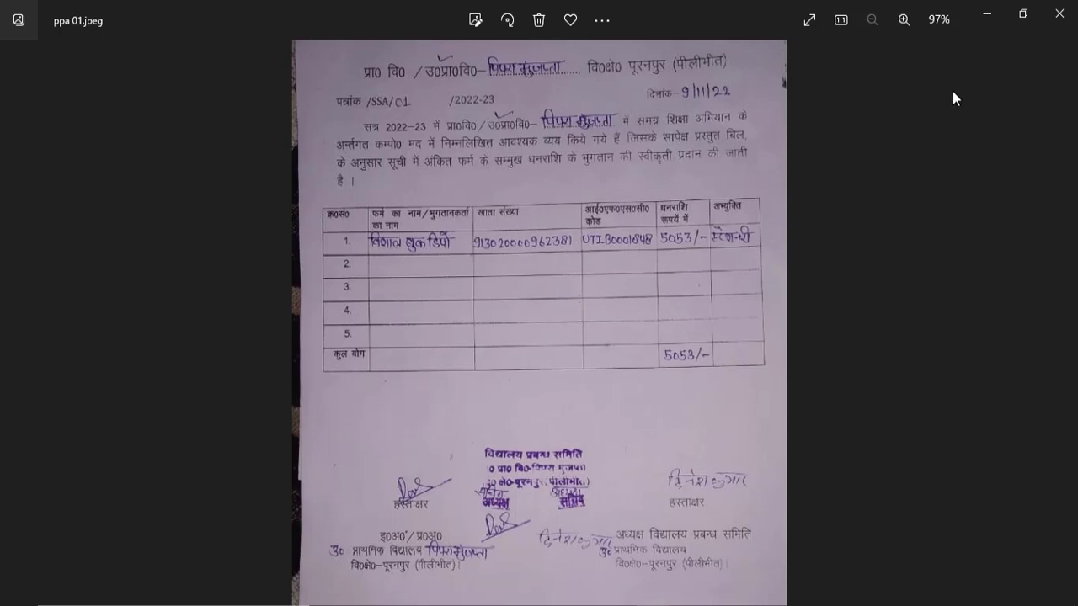
{"action": "left_click", "coordinate": [986, 13]}
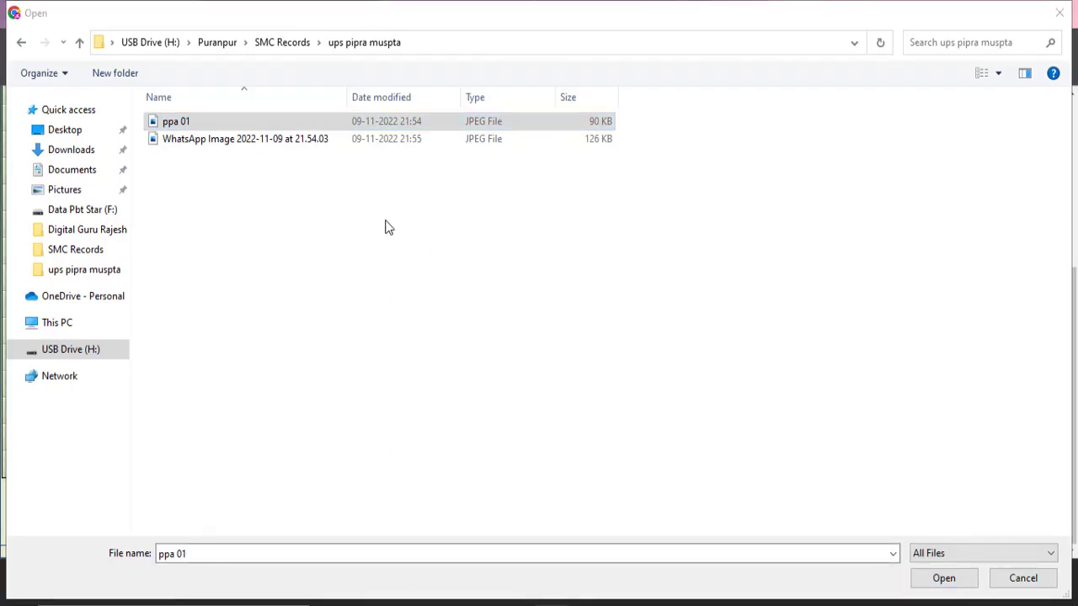
Step: Attach ppa 01.jpeg from the file selection and upload it as the sanction letter
{"action": "double_click", "coordinate": [177, 125]}
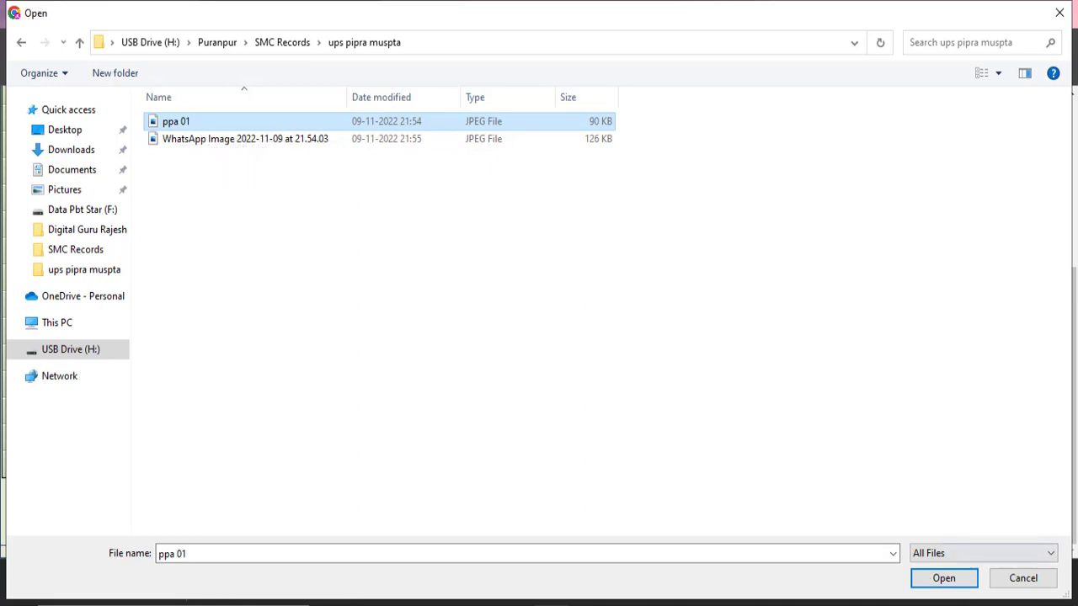
{"action": "left_click", "coordinate": [942, 581]}
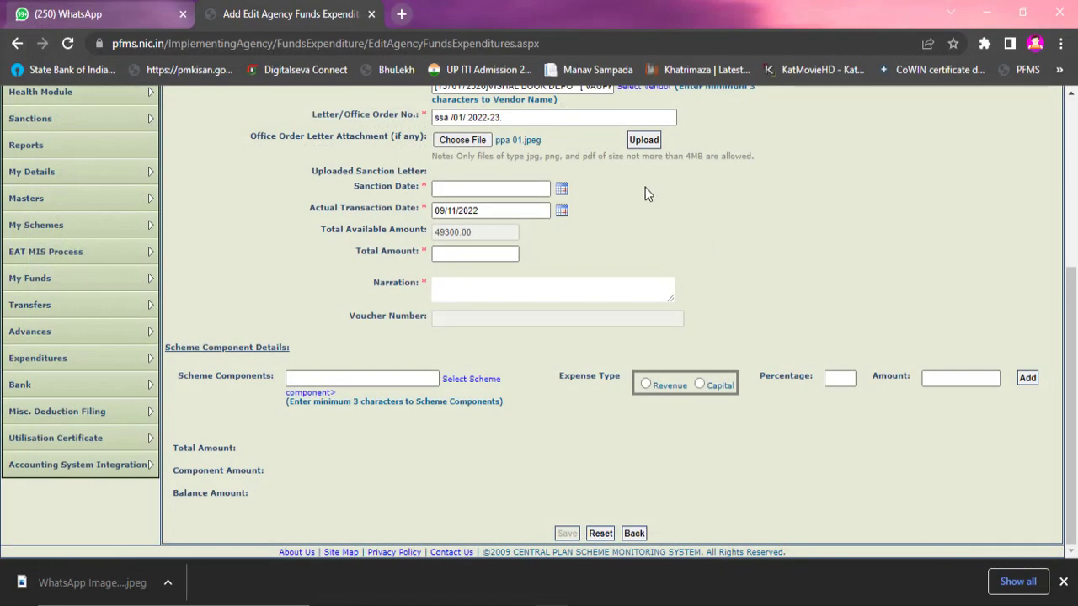
{"action": "left_click", "coordinate": [642, 142]}
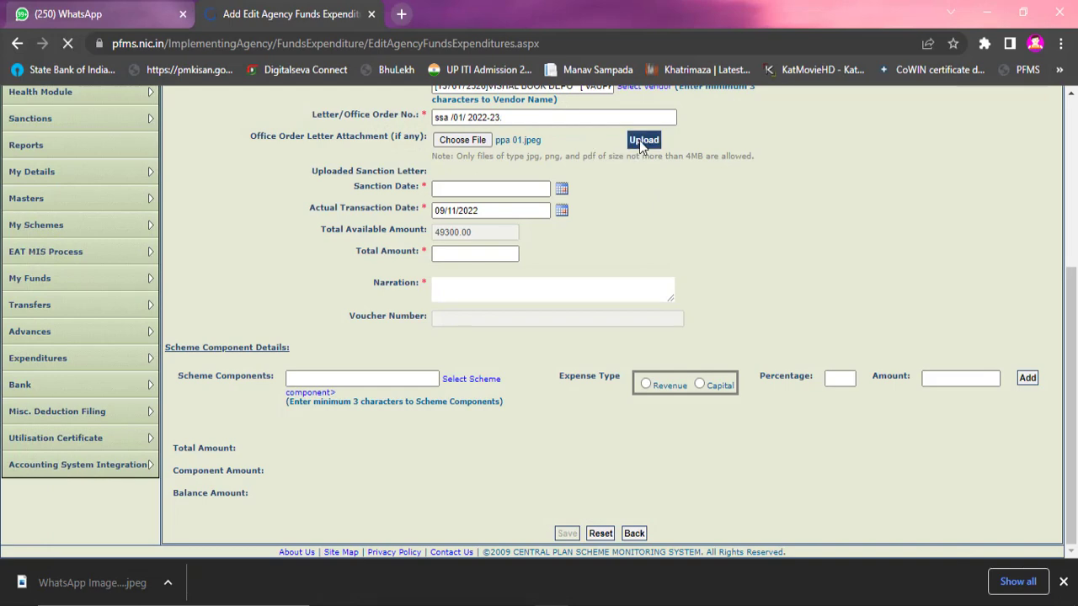
{"action": "scroll", "coordinate": [779, 368], "scroll_direction": "down", "scroll_amount": 3}
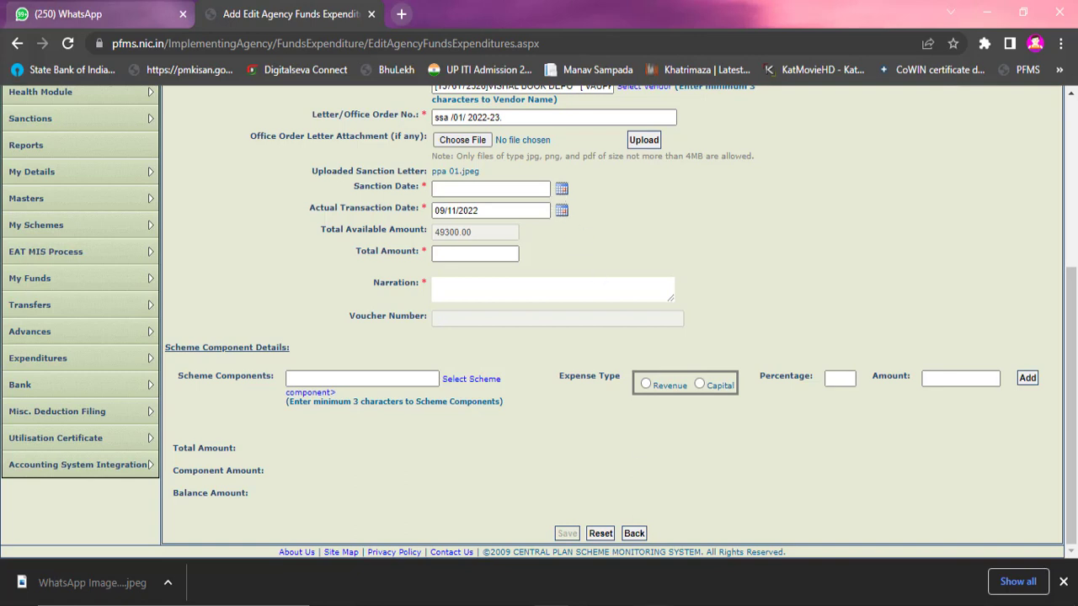
Step: Check the date on the ppa 01 letter in Photos and set the form's Sanction Date to 09/11/2022
{"action": "mouse_move", "coordinate": [654, 602]}
{"action": "mouse_move", "coordinate": [756, 538]}
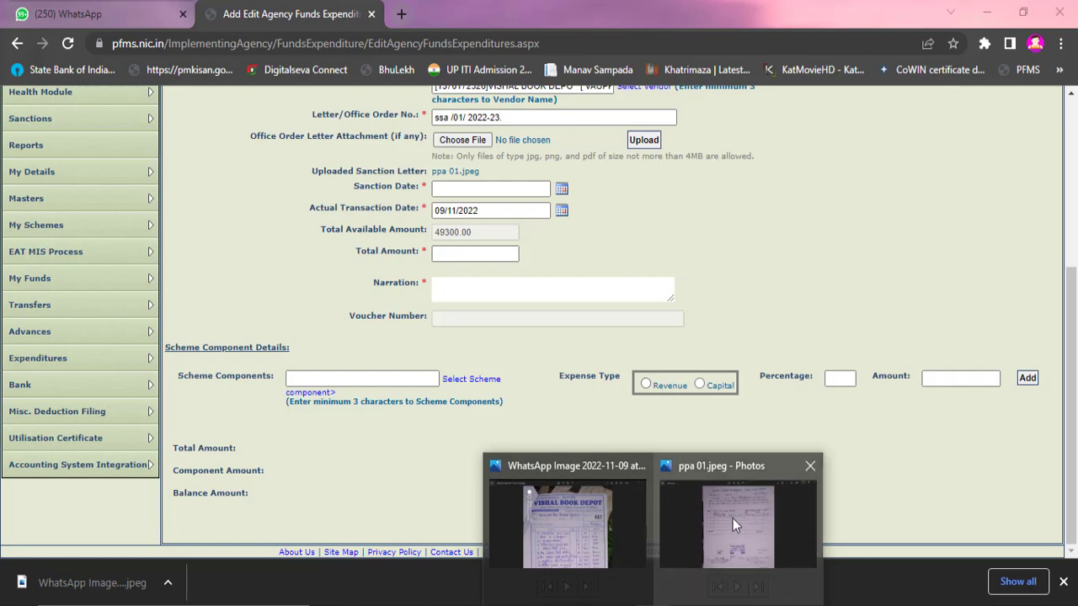
{"action": "left_click", "coordinate": [733, 518]}
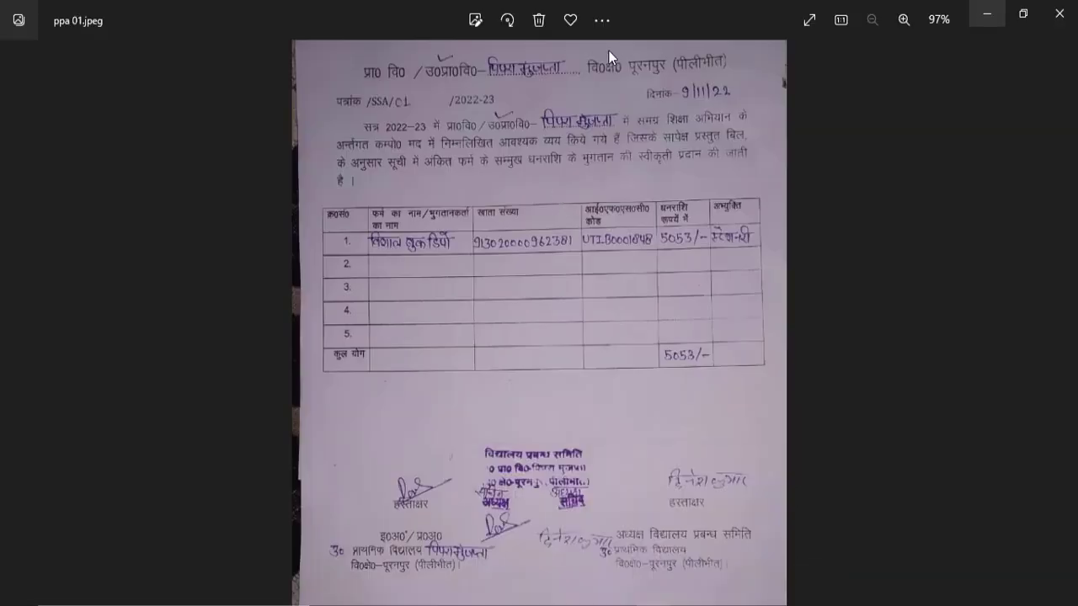
{"action": "scroll", "coordinate": [706, 106], "scroll_direction": "up", "scroll_amount": 4}
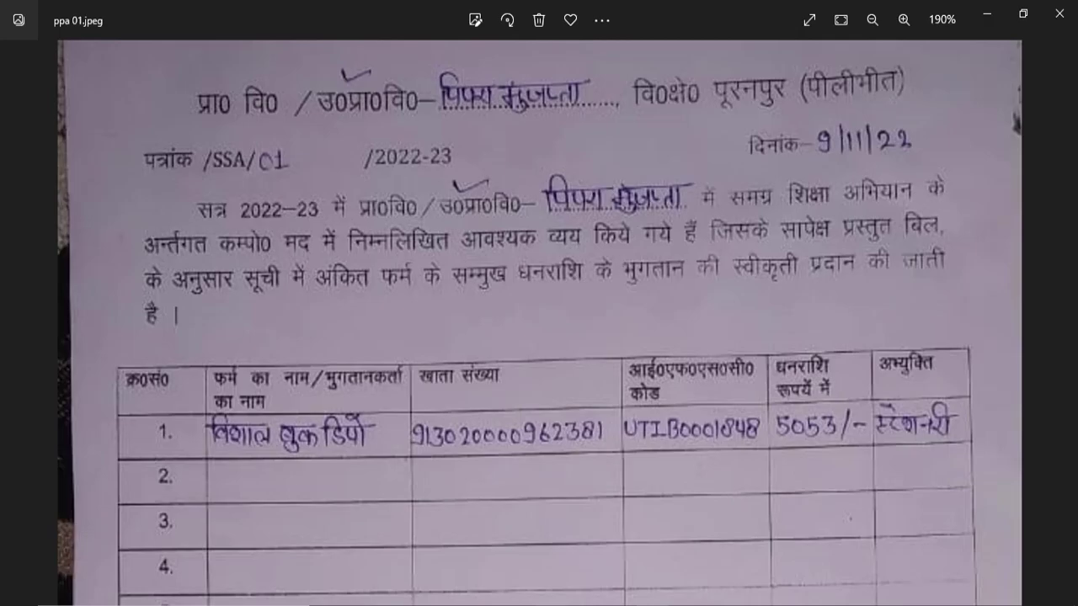
{"action": "key", "text": "alt+Tab"}
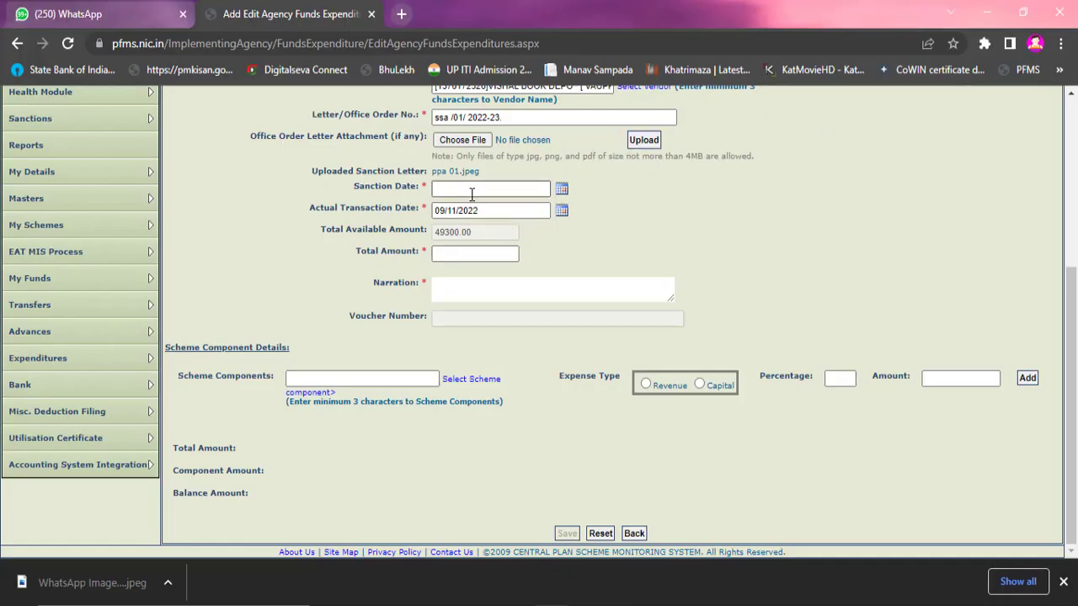
{"action": "left_click", "coordinate": [562, 190]}
{"action": "left_click", "coordinate": [507, 255]}
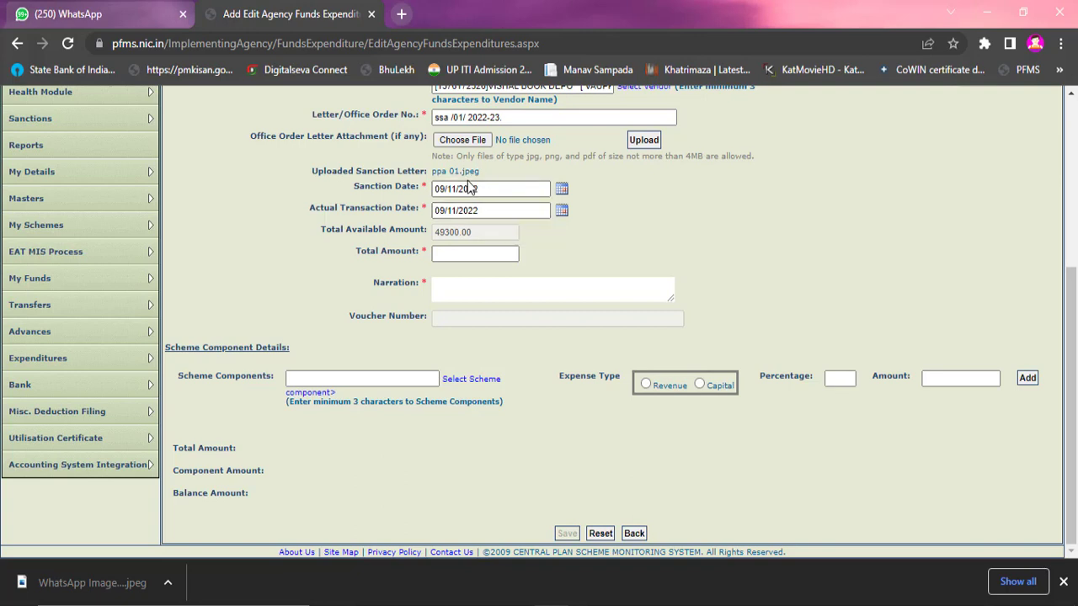
Step: Check the amount on the ppa 01 letter in Photos and set the expenditure's Total Amount to 5053
{"action": "left_click", "coordinate": [441, 255]}
{"action": "left_click", "coordinate": [718, 522]}
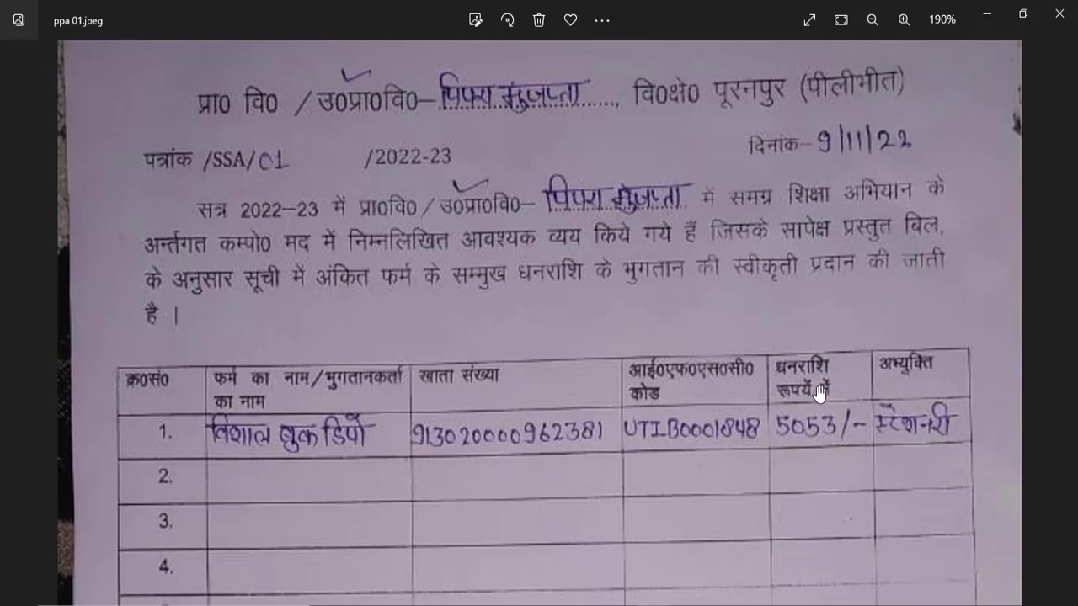
{"action": "scroll", "coordinate": [817, 391], "scroll_direction": "down", "scroll_amount": 2}
{"action": "scroll", "coordinate": [819, 398], "scroll_direction": "up", "scroll_amount": 3}
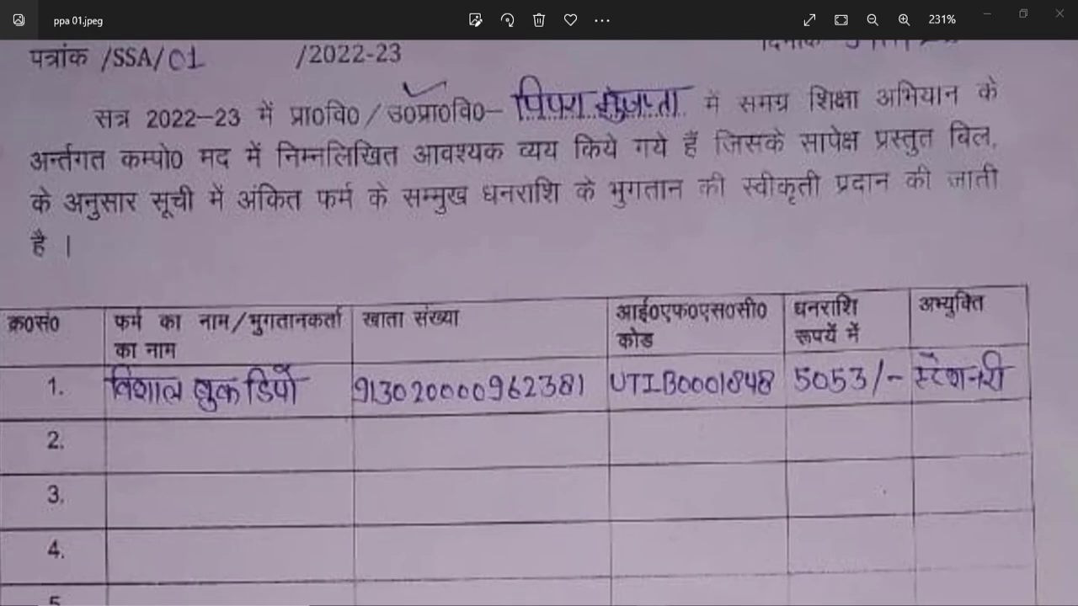
{"action": "key", "text": "alt+Tab"}
{"action": "left_click", "coordinate": [514, 256]}
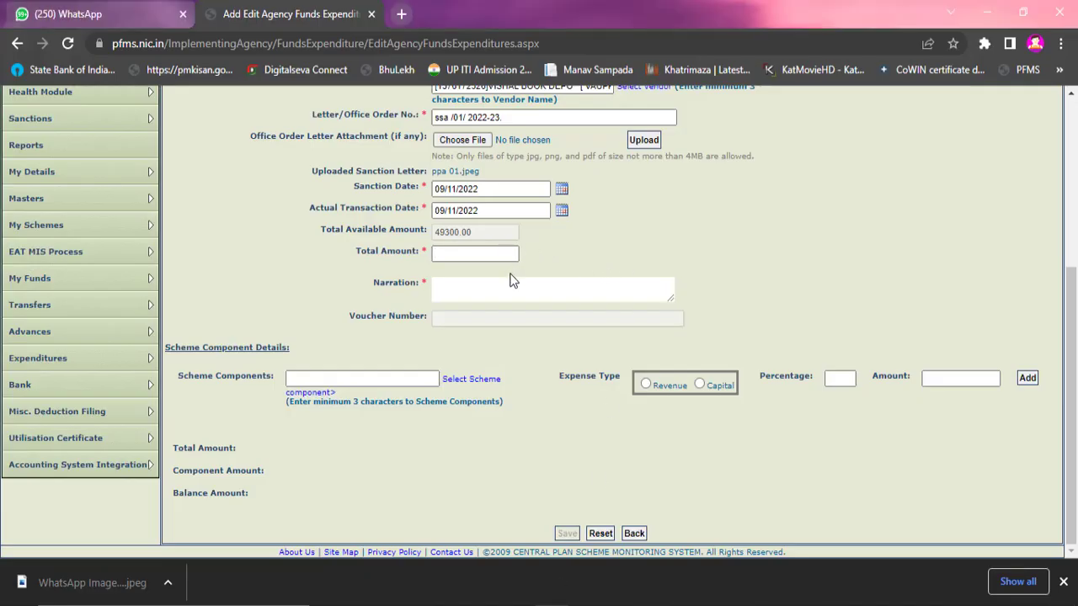
{"action": "type", "text": "5053"}
Step: Enter "Stationery etc." as the expenditure's narration
{"action": "left_click", "coordinate": [471, 291]}
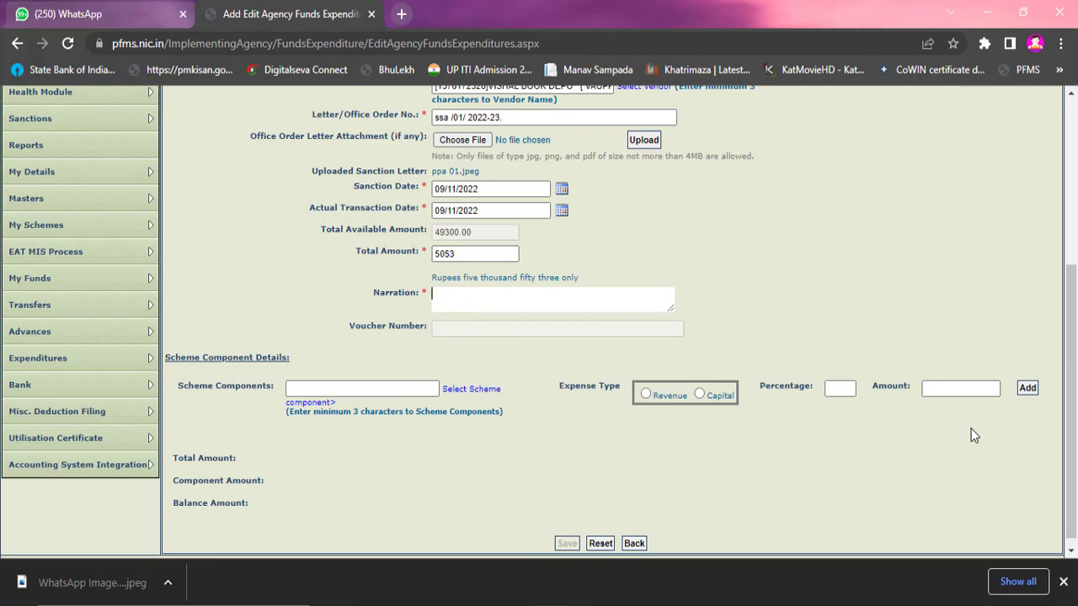
{"action": "type", "text": "Stationer"}
{"action": "type", "text": "y"}
{"action": "type", "text": "itc"}
{"action": "type", "text": "."}
{"action": "key", "text": "BackSpace"}
{"action": "key", "text": "BackSpace"}
{"action": "key", "text": "BackSpace"}
{"action": "key", "text": "BackSpace"}
{"action": "type", "text": "etc"}
Step: Open the scheme component selection and search it for "school"
{"action": "scroll", "coordinate": [489, 331], "scroll_direction": "down", "scroll_amount": 1}
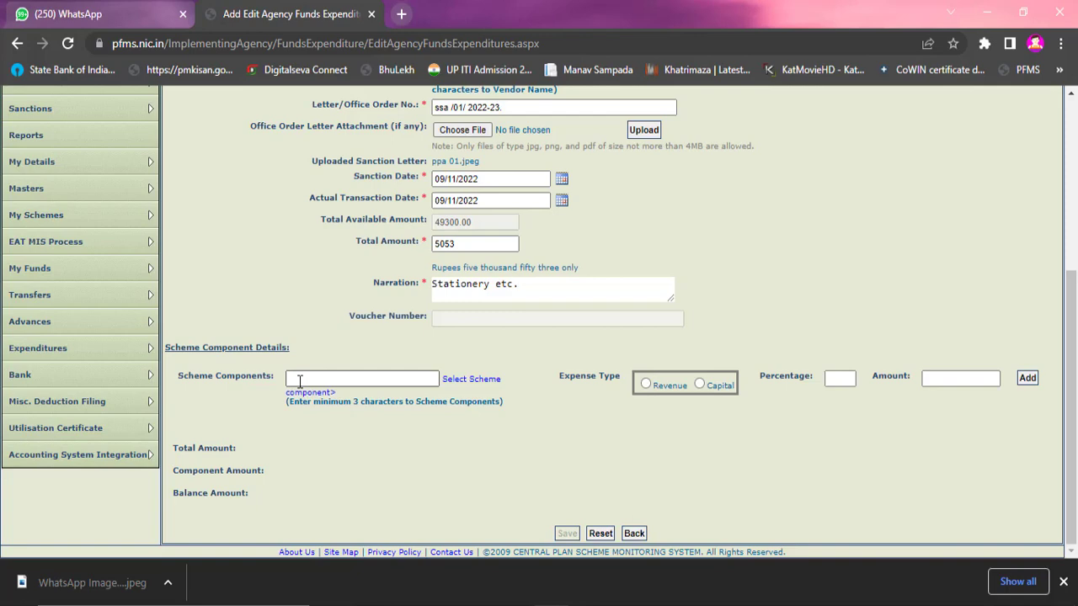
{"action": "left_click", "coordinate": [471, 380]}
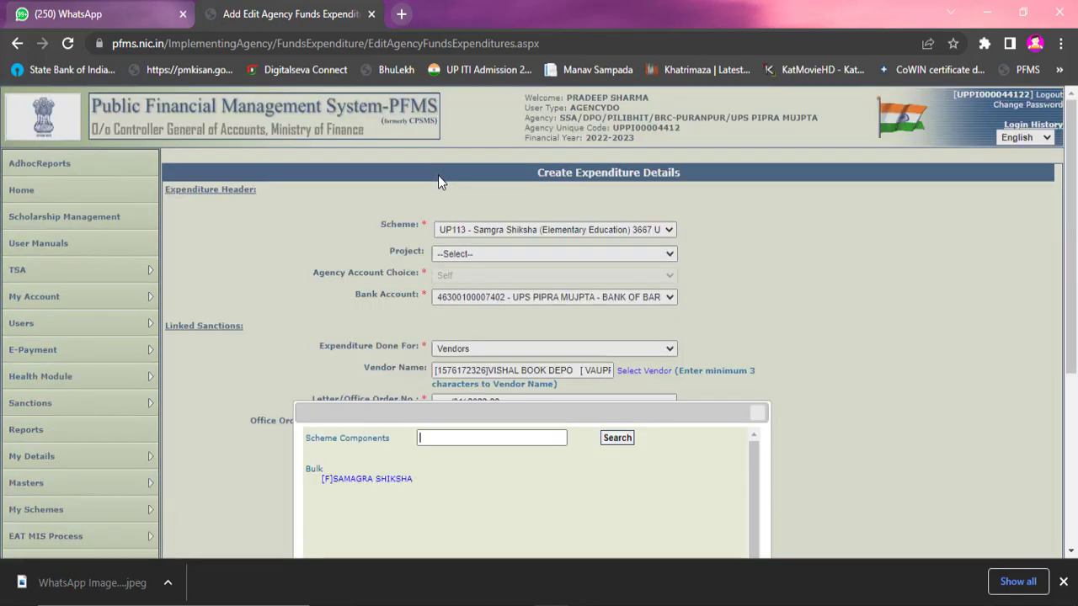
{"action": "left_click", "coordinate": [467, 438]}
{"action": "left_click", "coordinate": [608, 440]}
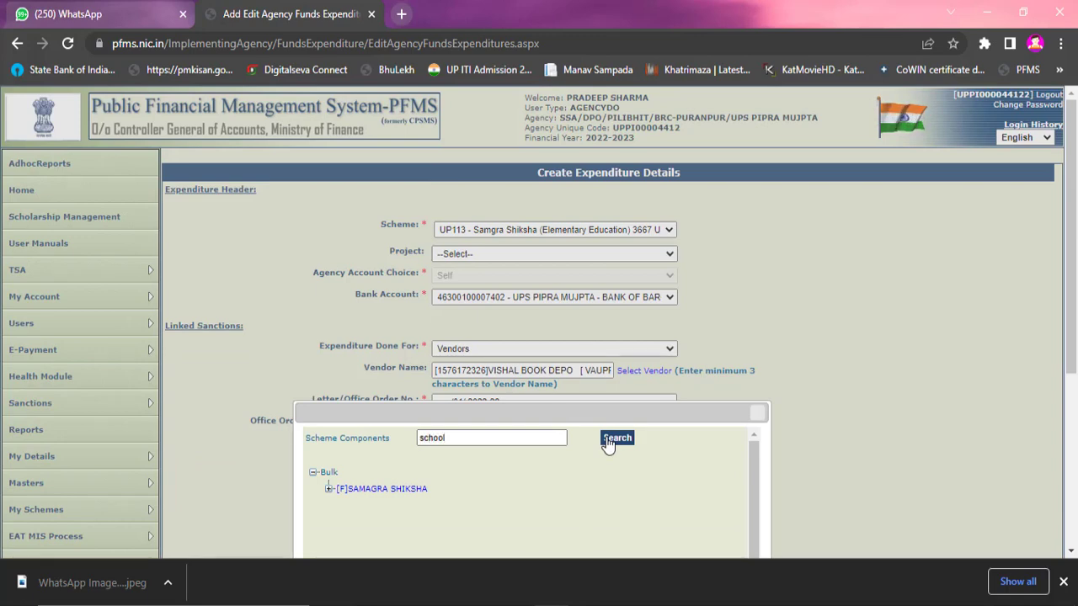
Step: Change the scheme component search text to "composite school grant" and run the search
{"action": "left_click", "coordinate": [421, 440]}
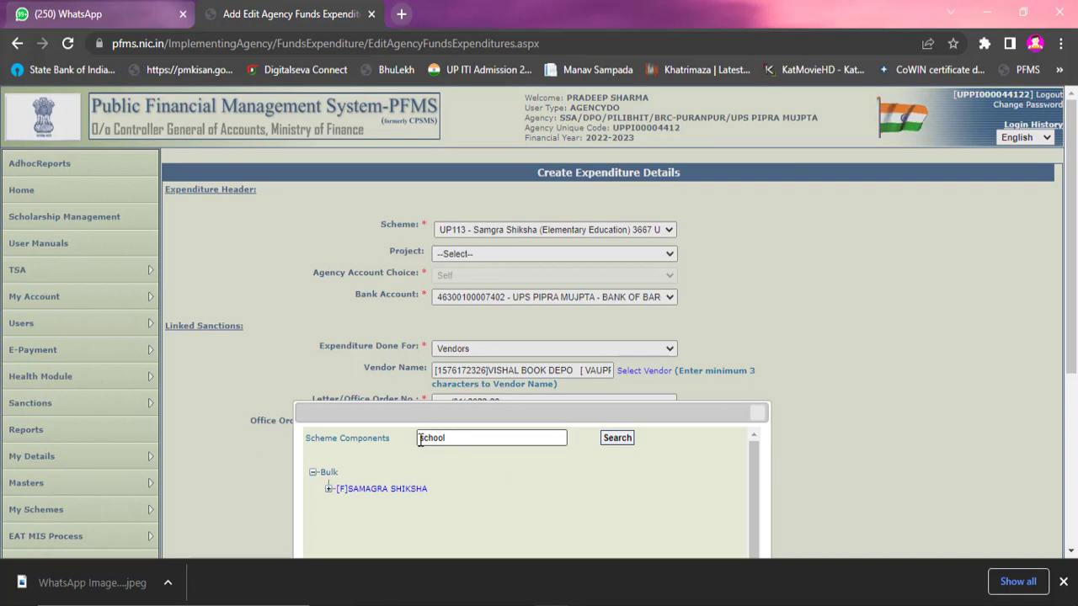
{"action": "type", "text": "com"}
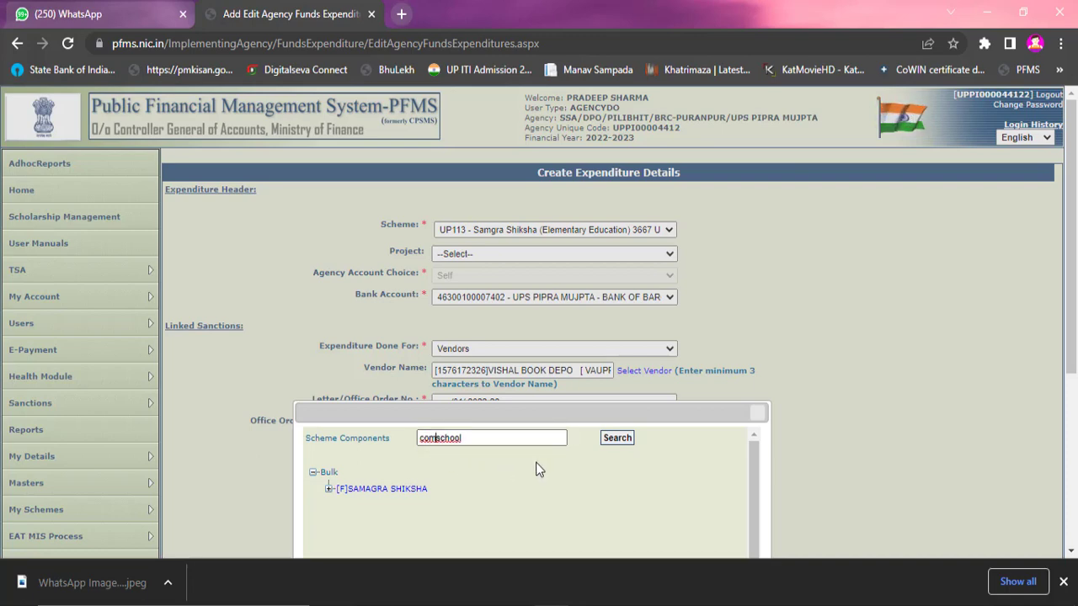
{"action": "type", "text": "posite"}
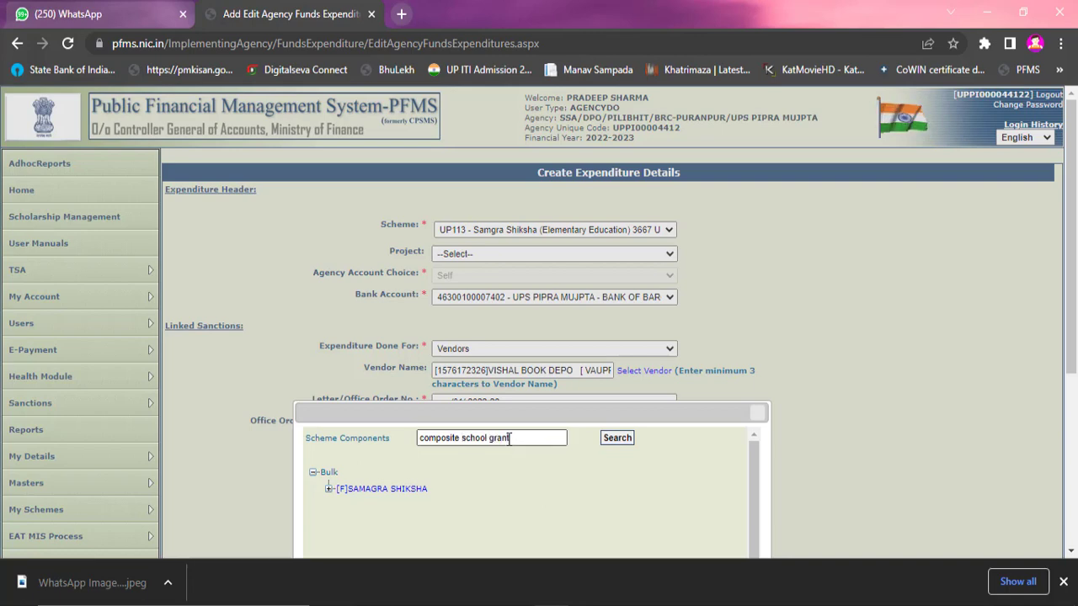
{"action": "type", "text": "grant"}
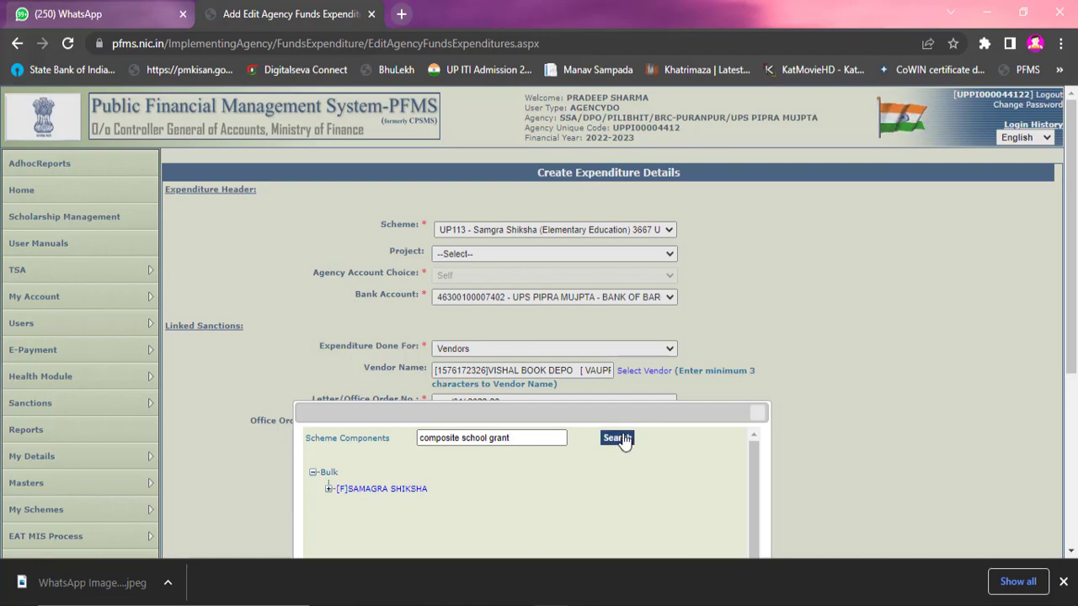
{"action": "left_click", "coordinate": [624, 438]}
Step: Choose the component [F.01.18]Composite School Grant (Elementary), set its expense type to Revenue and fill in its percentage
{"action": "scroll", "coordinate": [824, 368], "scroll_direction": "down", "scroll_amount": 4}
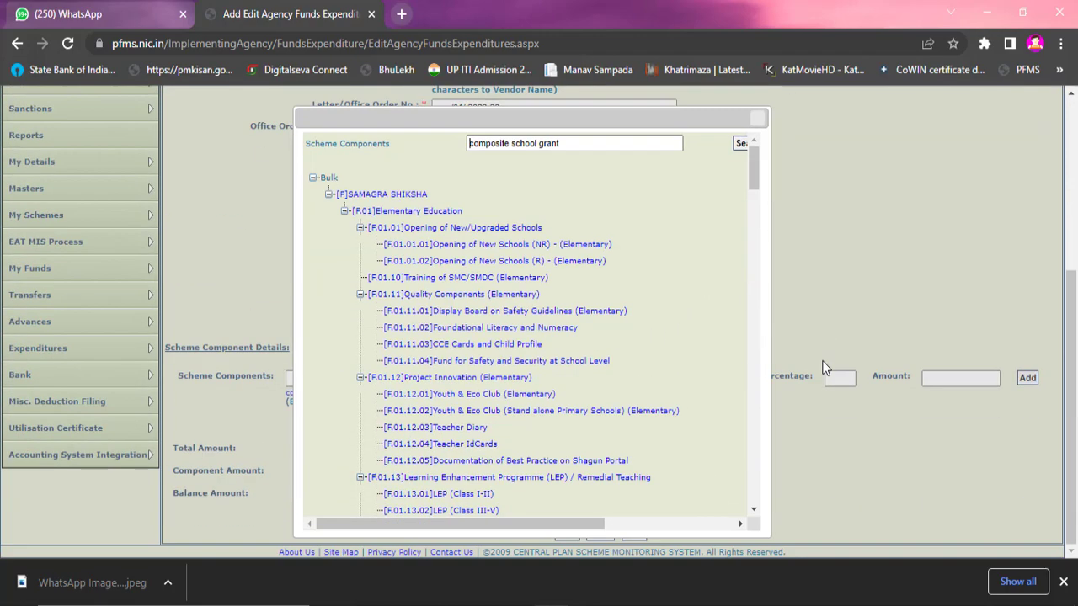
{"action": "scroll", "coordinate": [655, 311], "scroll_direction": "down", "scroll_amount": 6}
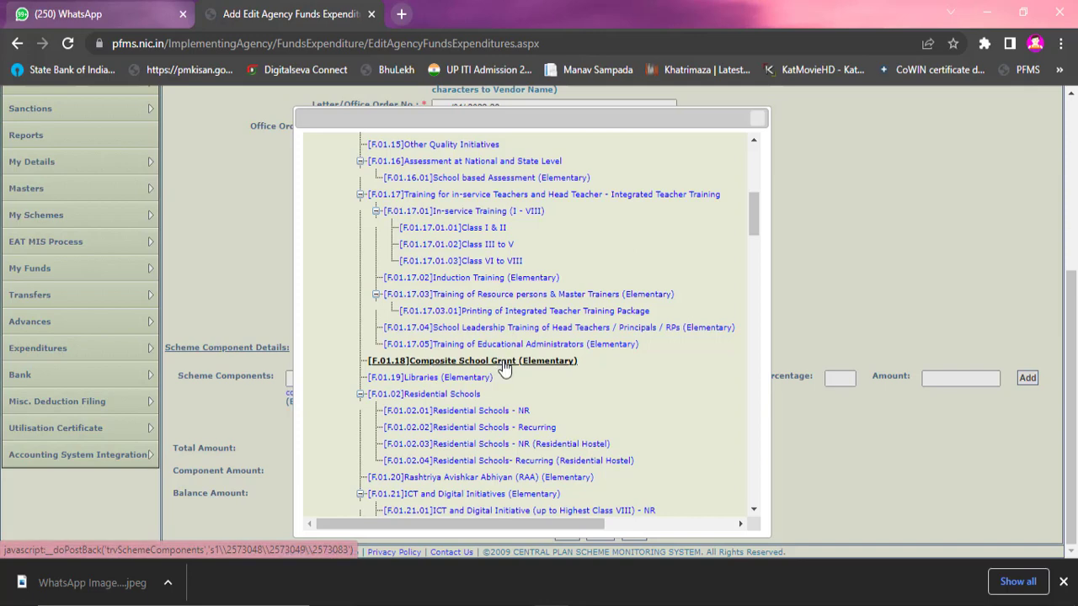
{"action": "left_click", "coordinate": [432, 361]}
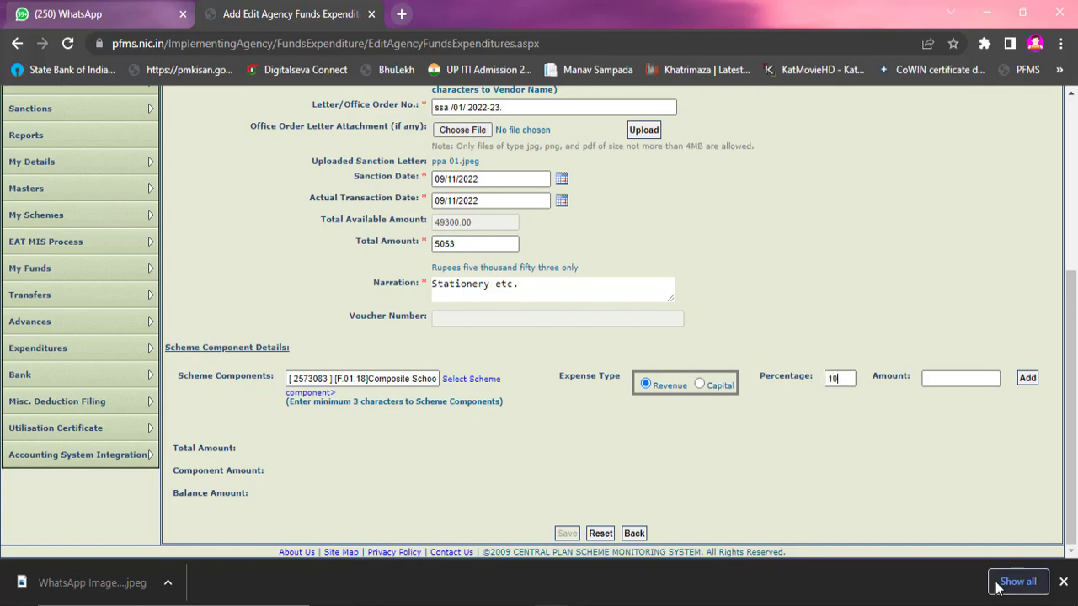
{"action": "key", "text": "Tab"}
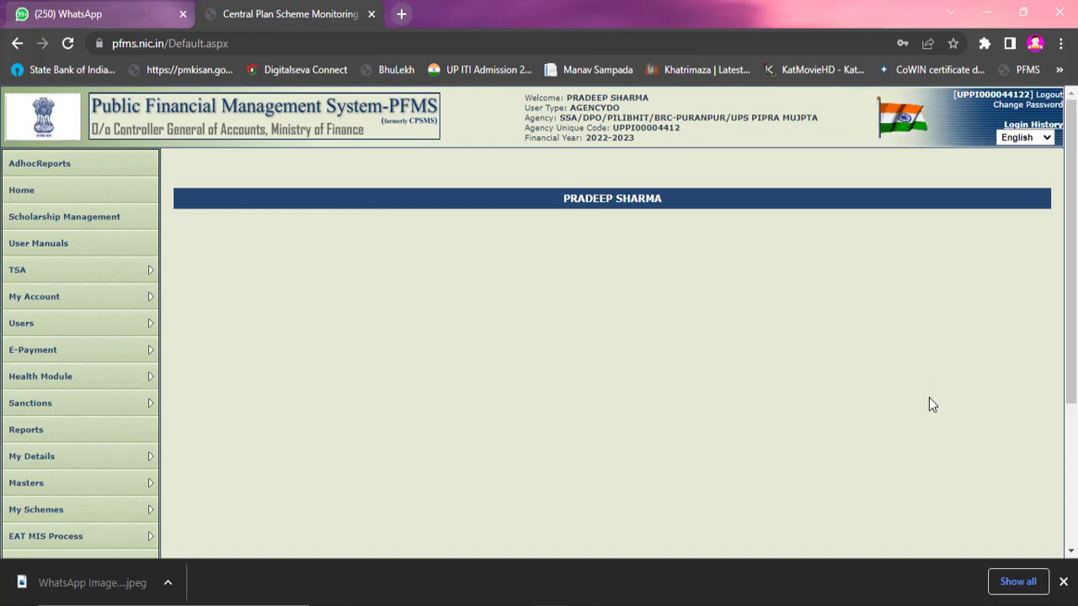
{"action": "scroll", "coordinate": [944, 400], "scroll_direction": "down", "scroll_amount": 3}
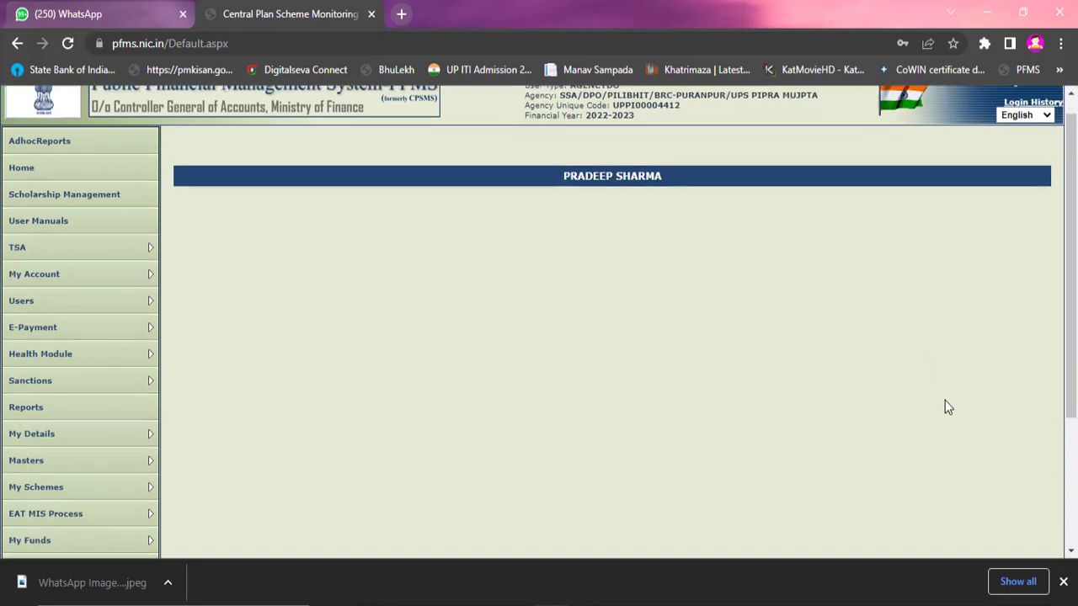
{"action": "scroll", "coordinate": [931, 397], "scroll_direction": "up", "scroll_amount": 3}
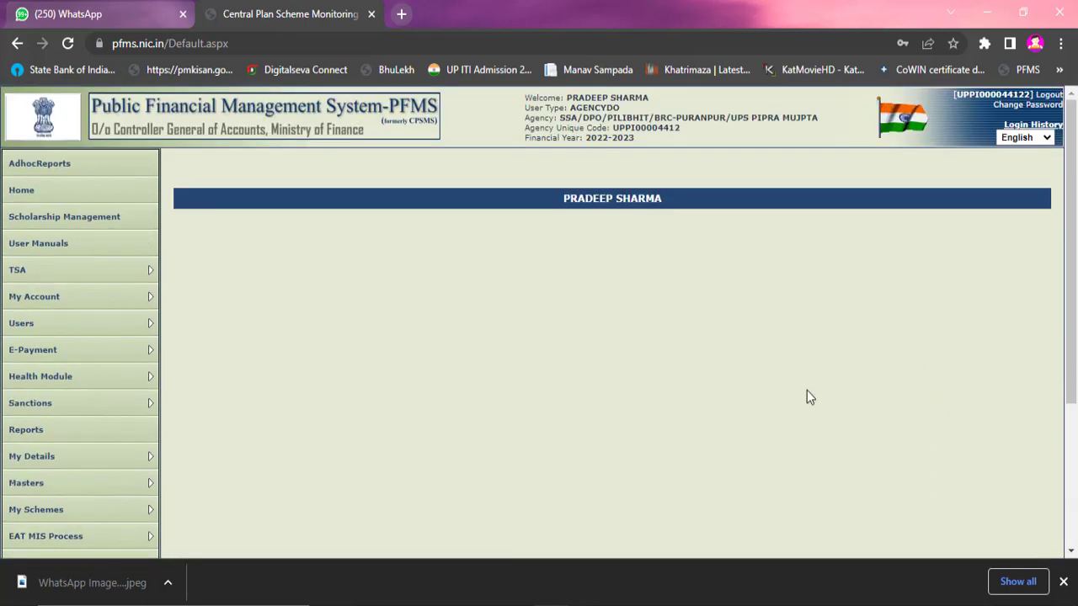
{"action": "scroll", "coordinate": [327, 390], "scroll_direction": "down", "scroll_amount": 1}
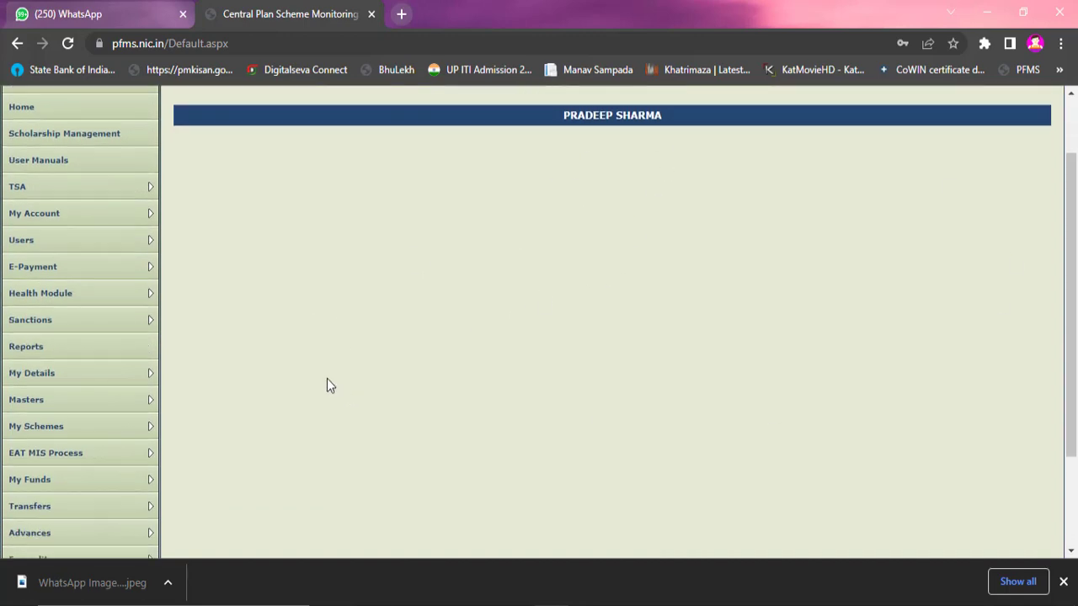
{"action": "scroll", "coordinate": [446, 549], "scroll_direction": "up", "scroll_amount": 1}
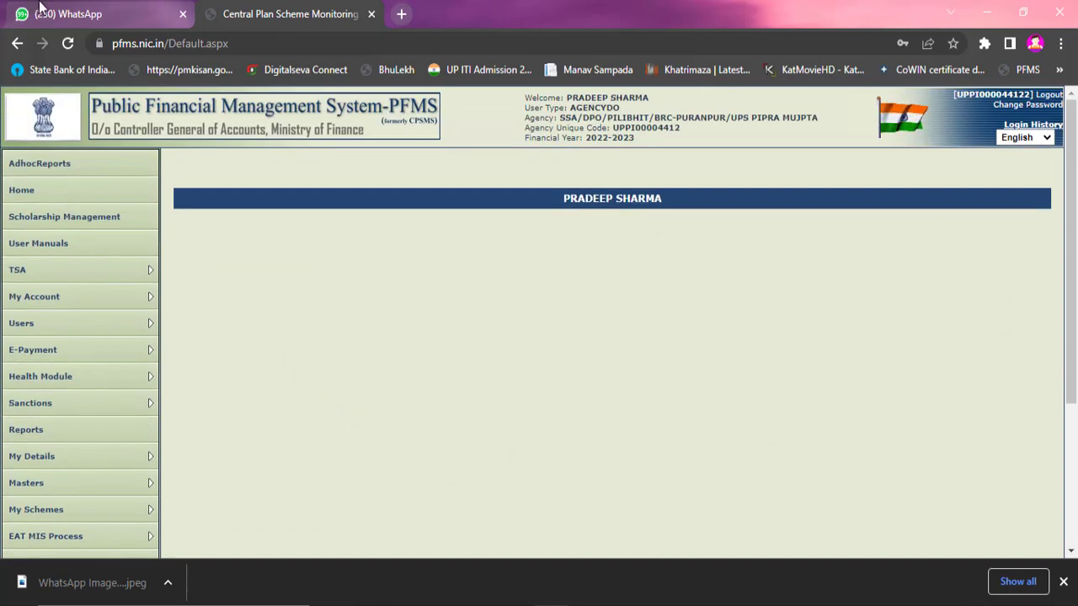
Step: Go back to the Create Expenditure Details form and set the scheme to UP113 - Samgra Shiksha (Elementary Education) 3667 UP
{"action": "left_click", "coordinate": [17, 43]}
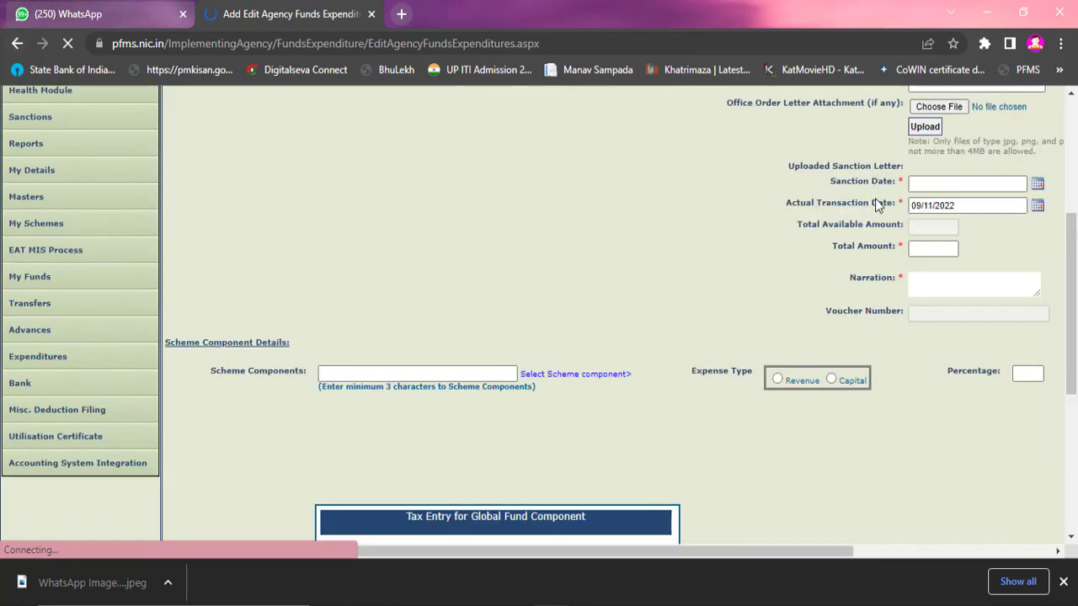
{"action": "scroll", "coordinate": [763, 298], "scroll_direction": "up", "scroll_amount": 3}
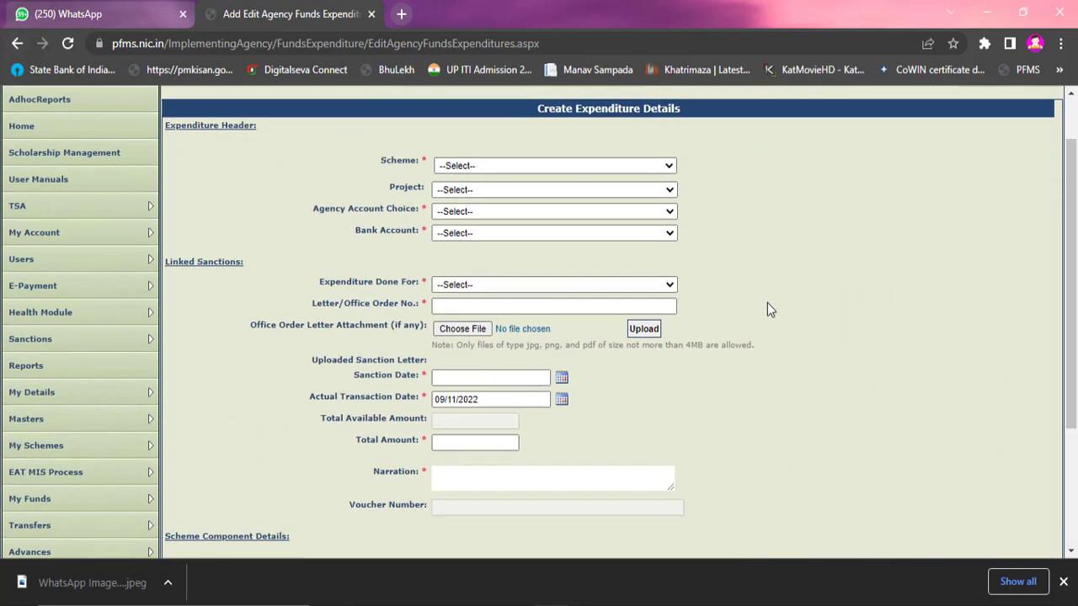
{"action": "scroll", "coordinate": [769, 309], "scroll_direction": "down", "scroll_amount": 3}
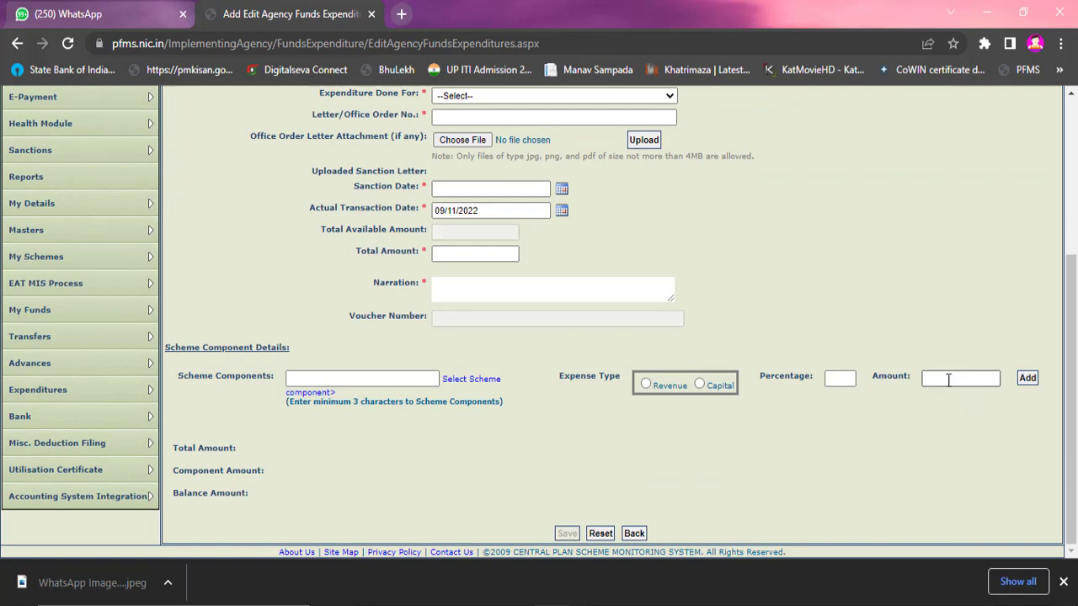
{"action": "scroll", "coordinate": [796, 340], "scroll_direction": "up", "scroll_amount": 3}
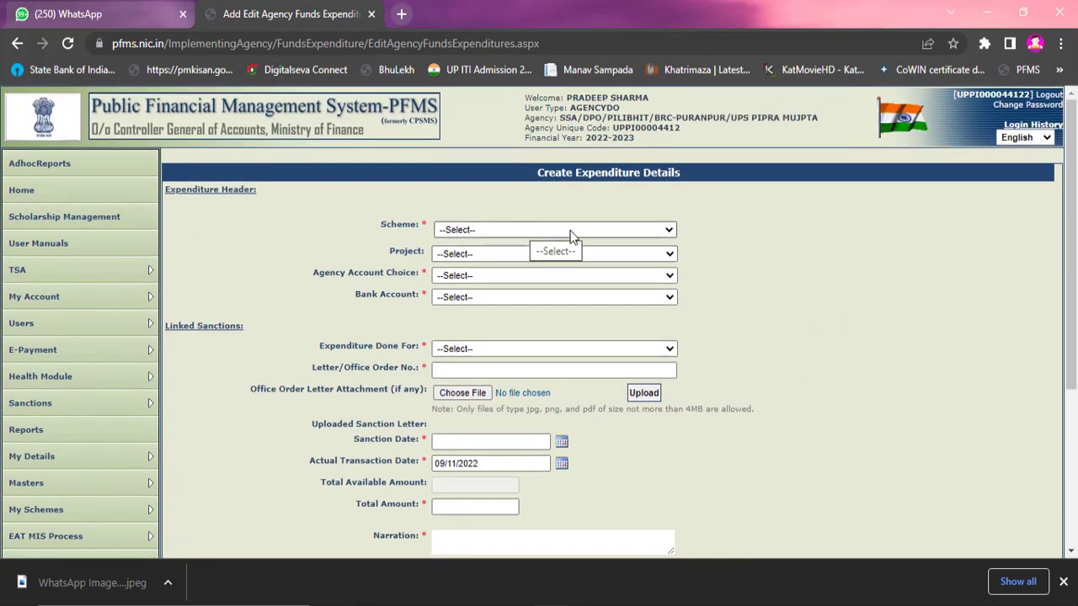
{"action": "left_click", "coordinate": [633, 232]}
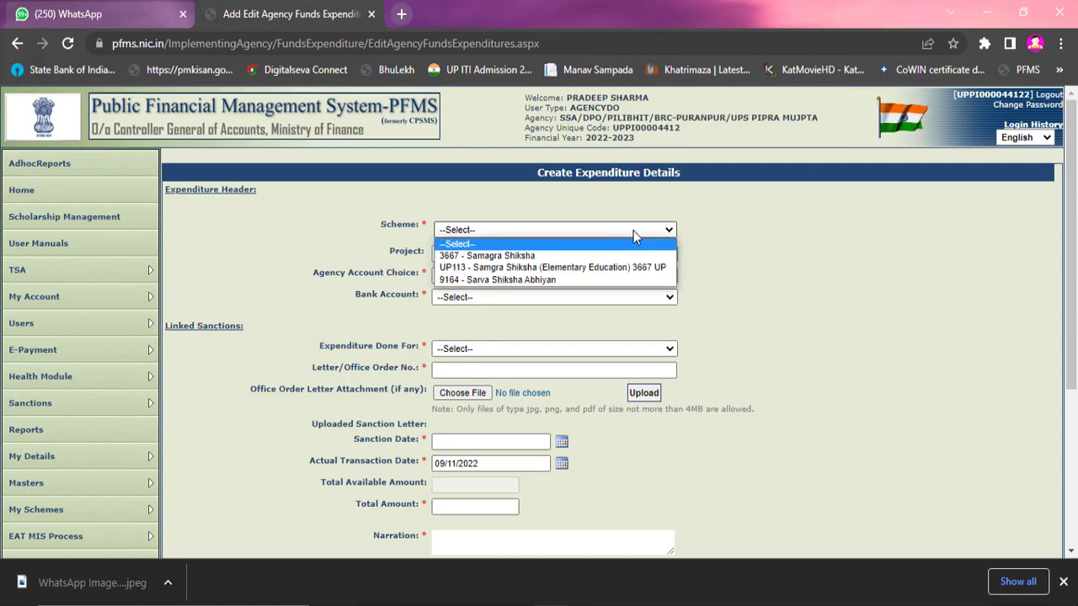
{"action": "left_click", "coordinate": [541, 263]}
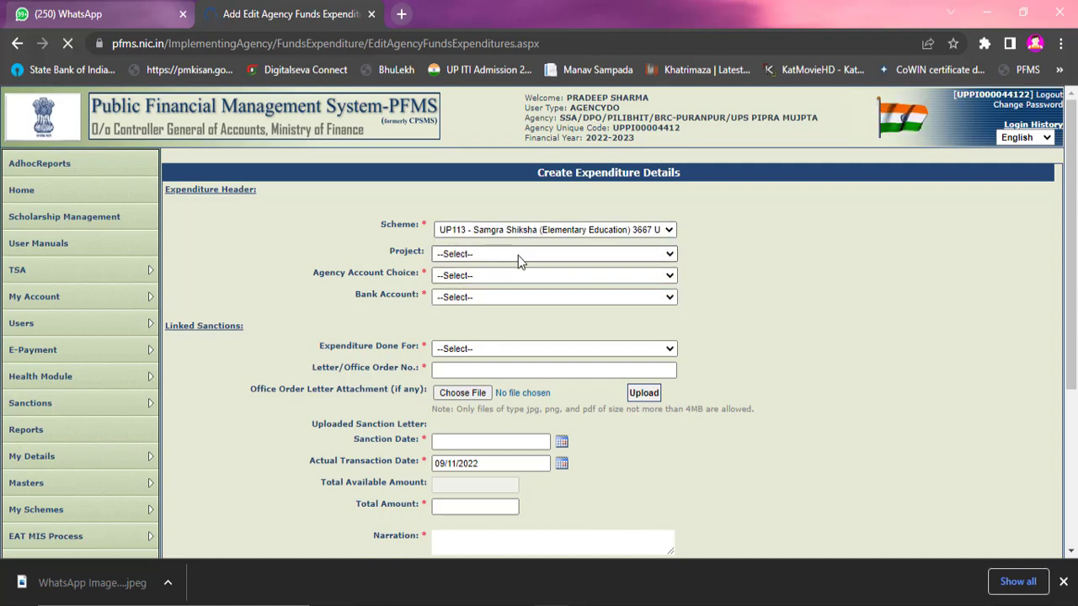
Step: Set Expenditure Done For to Vendors
{"action": "scroll", "coordinate": [588, 289], "scroll_direction": "down", "scroll_amount": 1}
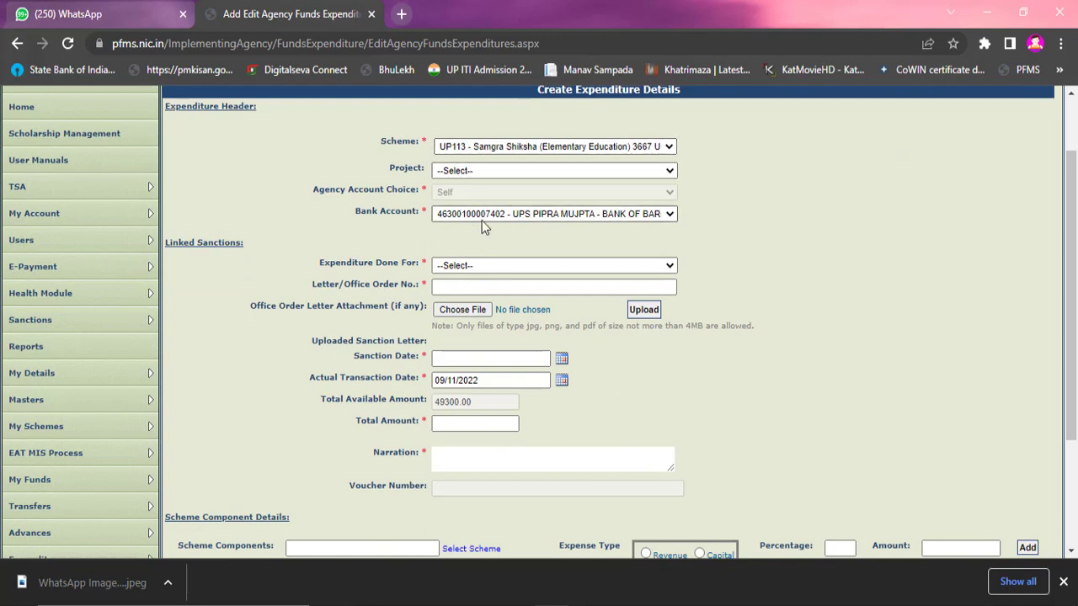
{"action": "scroll", "coordinate": [510, 251], "scroll_direction": "down", "scroll_amount": 1}
{"action": "left_click", "coordinate": [472, 184]}
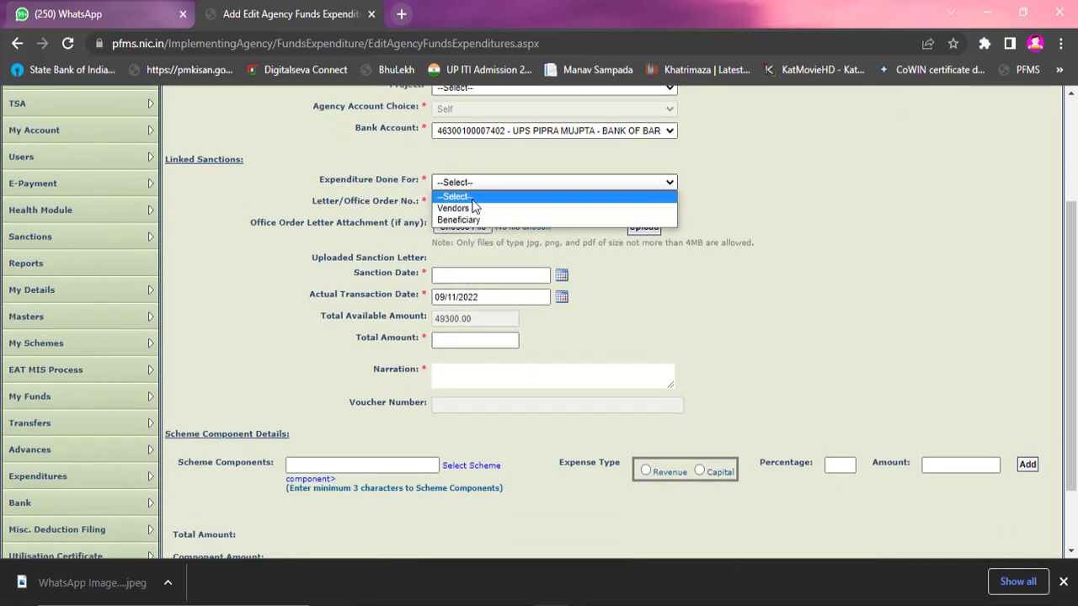
{"action": "left_click", "coordinate": [471, 219]}
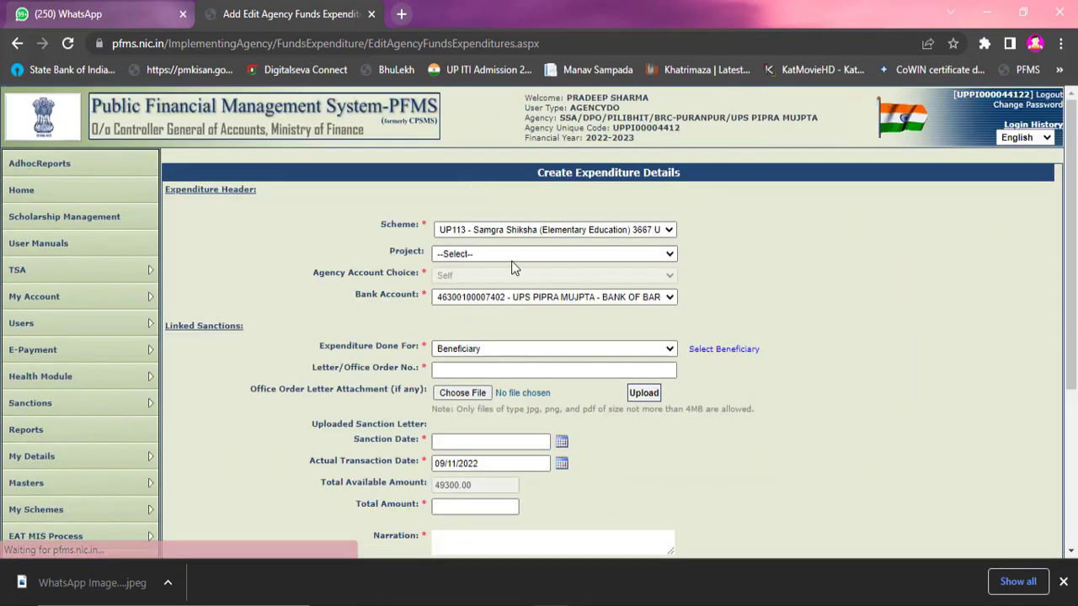
{"action": "left_click", "coordinate": [470, 350]}
{"action": "left_click", "coordinate": [453, 374]}
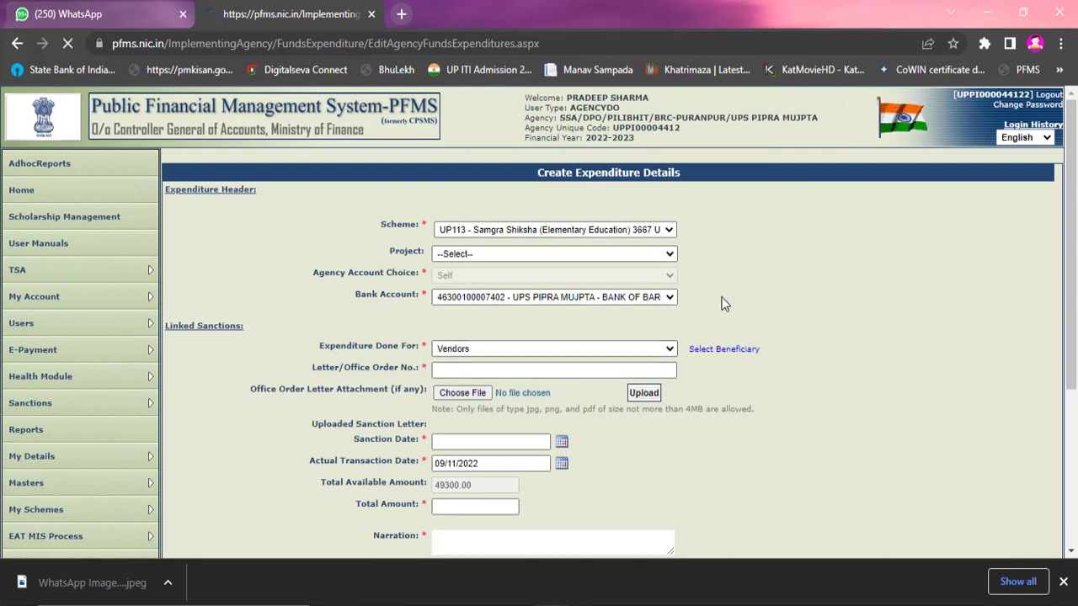
Step: Open the vendor selection and choose VISHAL BOOK DEPO as the expenditure's vendor
{"action": "scroll", "coordinate": [720, 307], "scroll_direction": "down", "scroll_amount": 2}
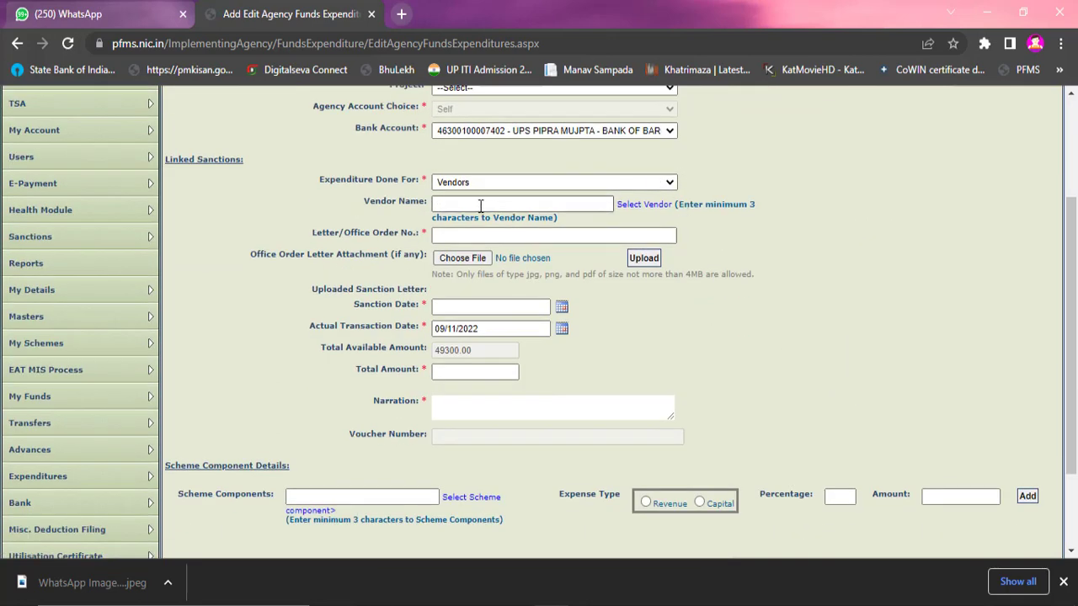
{"action": "left_click", "coordinate": [625, 204]}
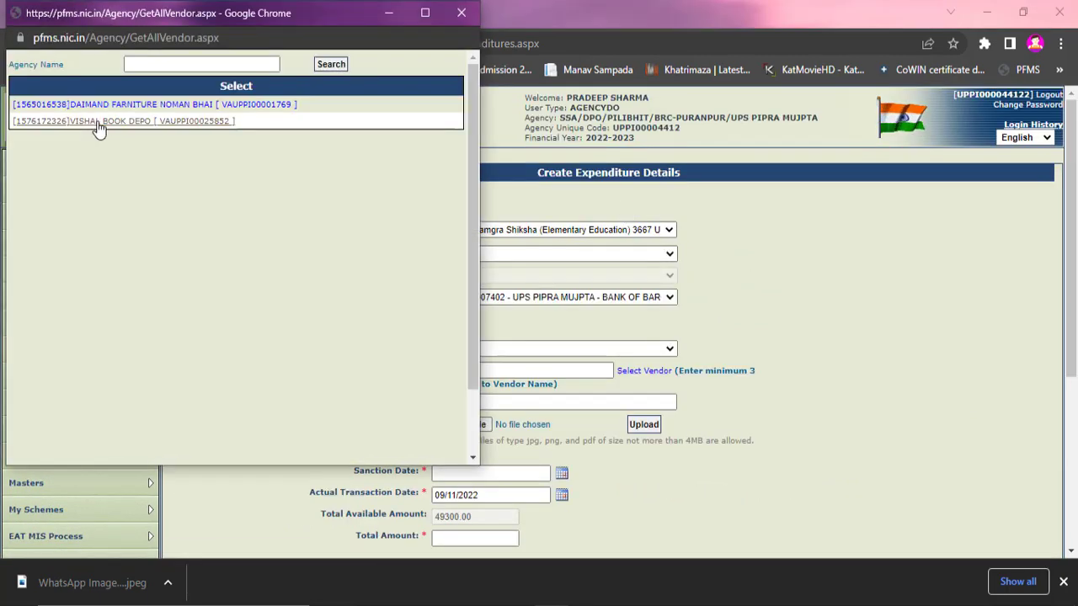
{"action": "left_click", "coordinate": [103, 123]}
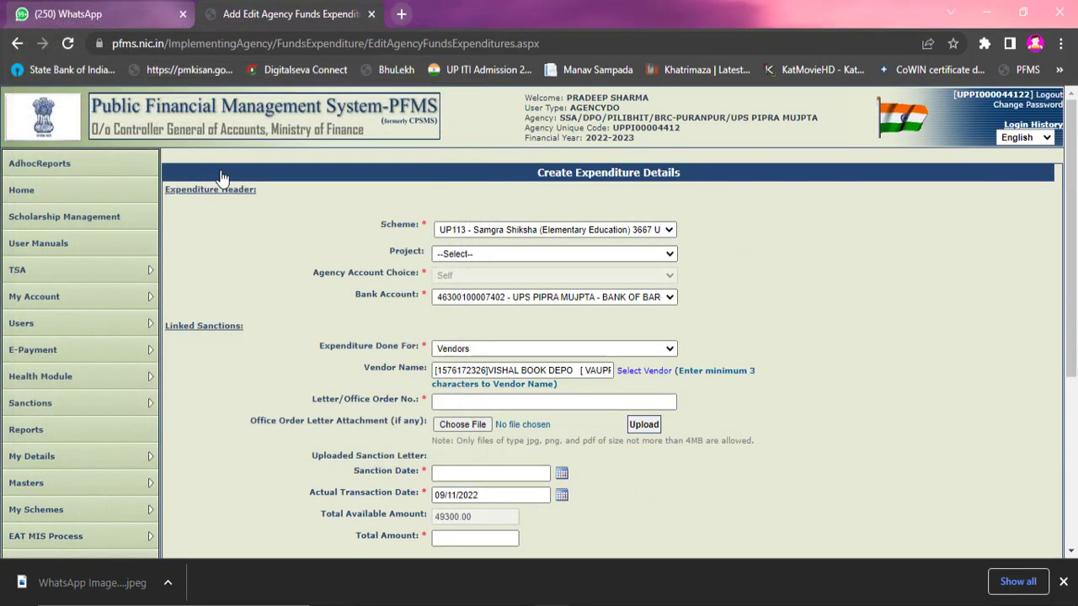
Step: Enter "ssa/01/ 2022-23." as the expenditure's Letter/Office Order No
{"action": "scroll", "coordinate": [754, 301], "scroll_direction": "down", "scroll_amount": 3}
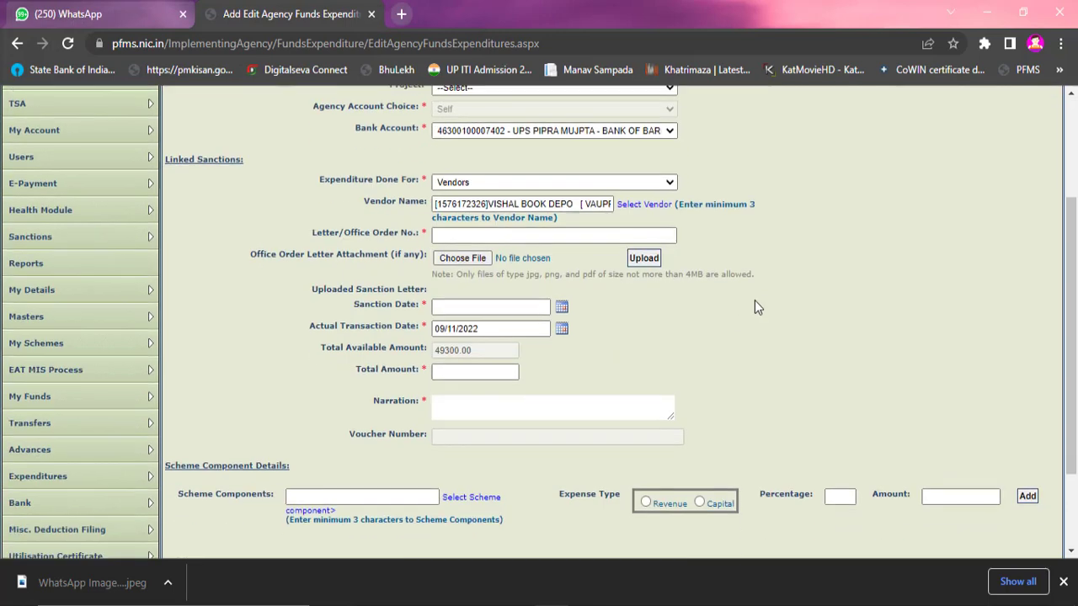
{"action": "left_click", "coordinate": [471, 238]}
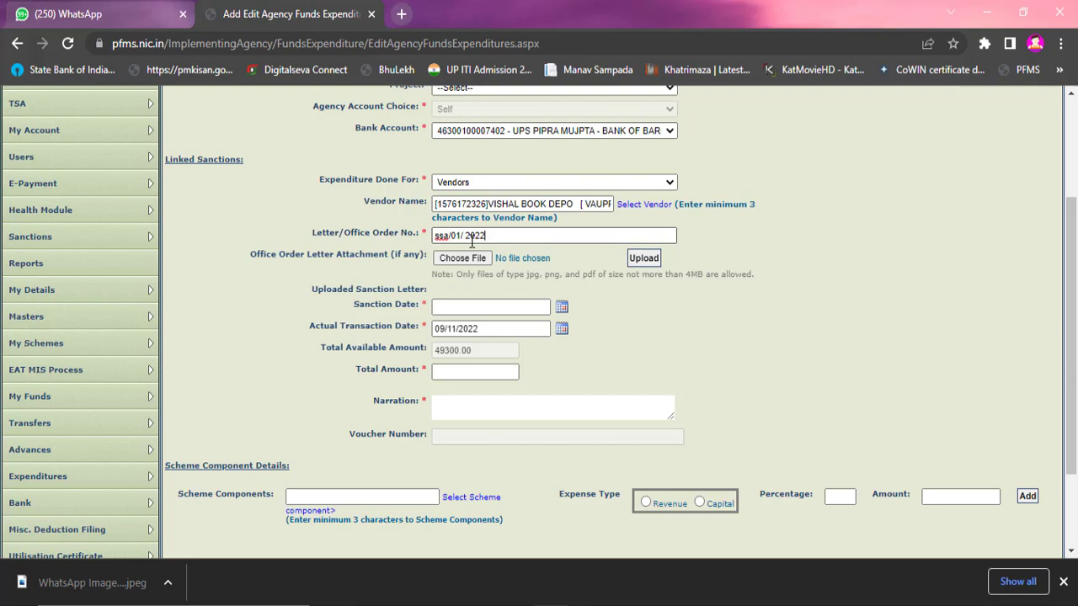
{"action": "type", "text": "3."}
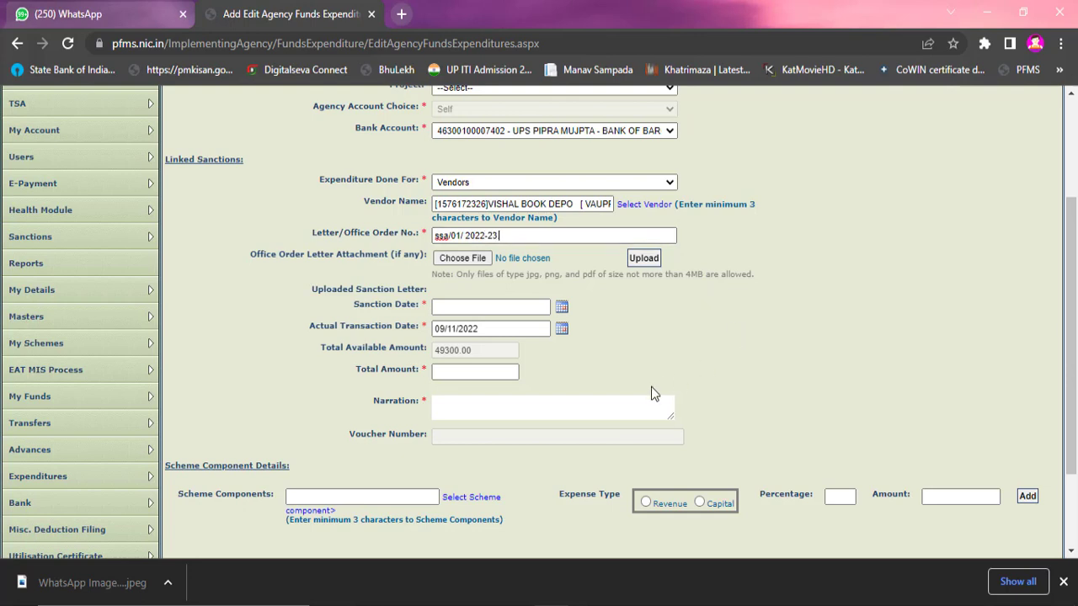
Step: Upload the image ppa 01 from the ups pipra muspta folder as the office order letter attachment
{"action": "left_click", "coordinate": [461, 261]}
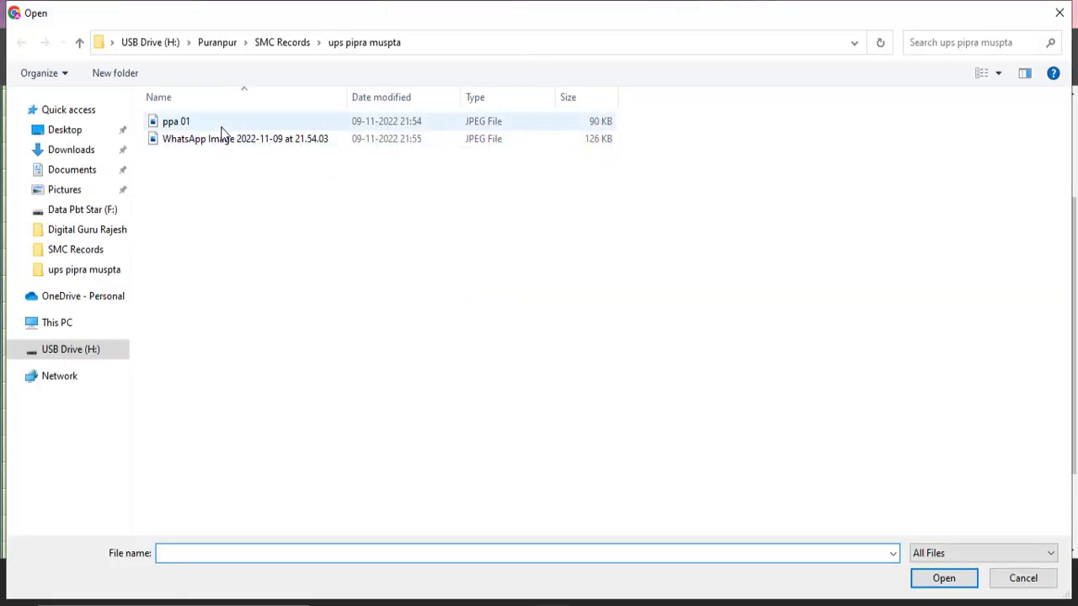
{"action": "left_click", "coordinate": [188, 123]}
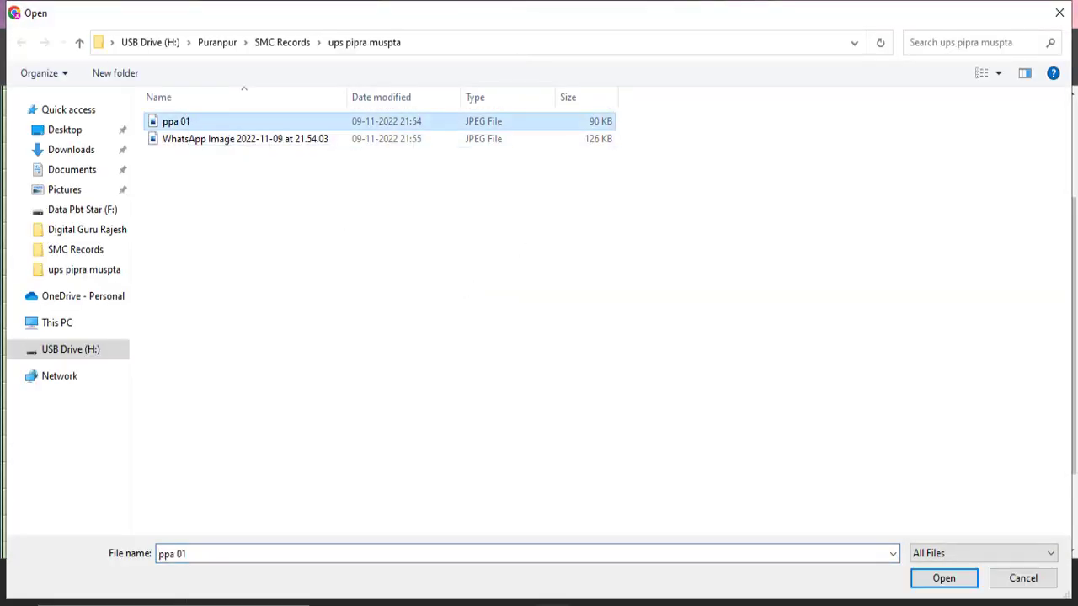
{"action": "left_click", "coordinate": [941, 581]}
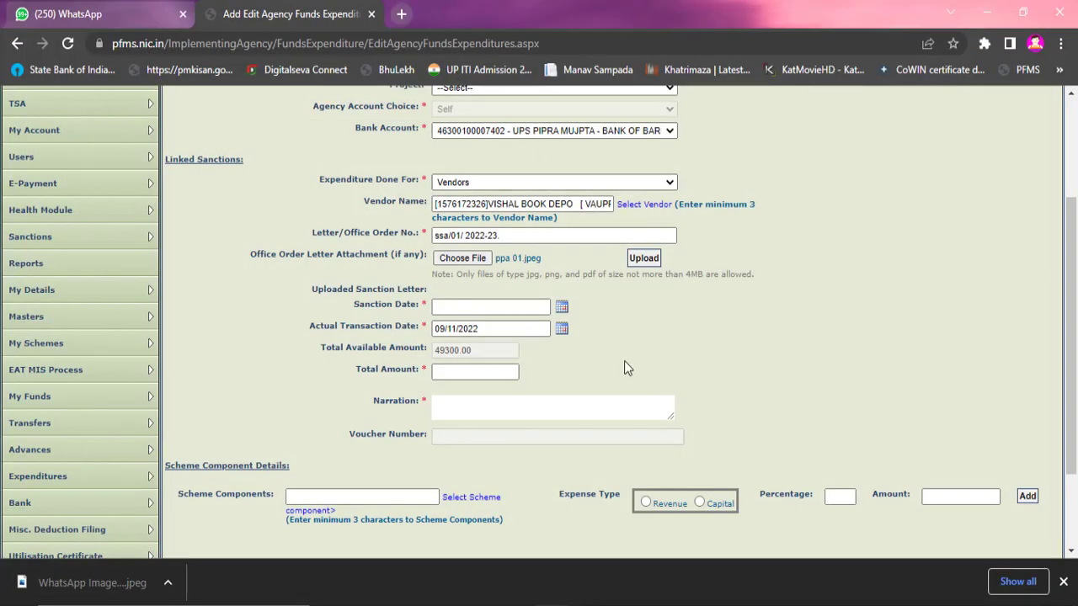
{"action": "left_click", "coordinate": [644, 258]}
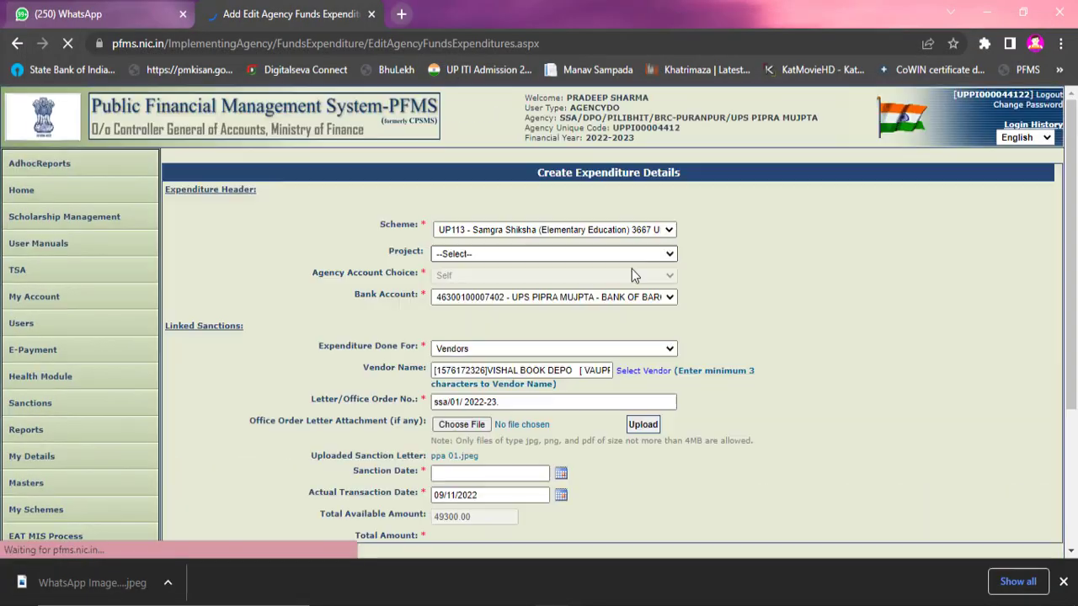
Step: Set the expenditure's Sanction Date to 09/11/2022
{"action": "scroll", "coordinate": [618, 274], "scroll_direction": "down", "scroll_amount": 5}
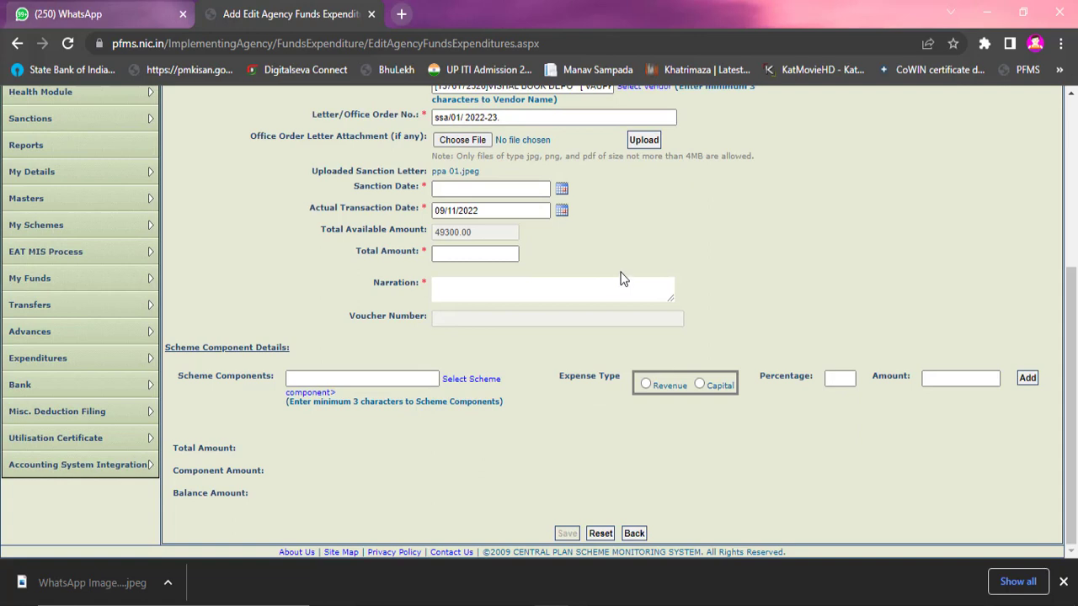
{"action": "left_click", "coordinate": [561, 190]}
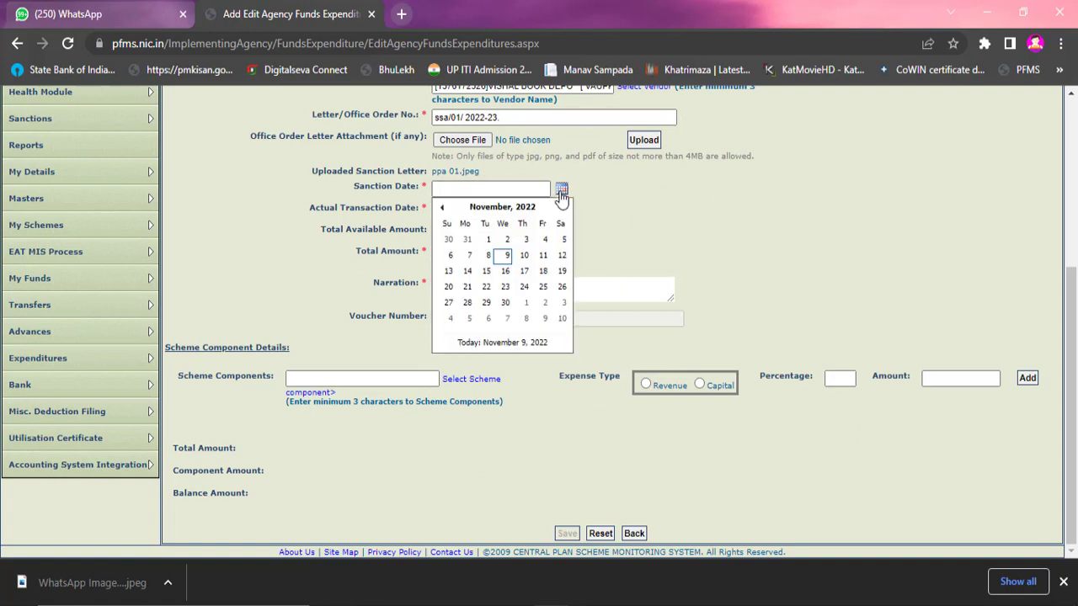
{"action": "left_click", "coordinate": [506, 255]}
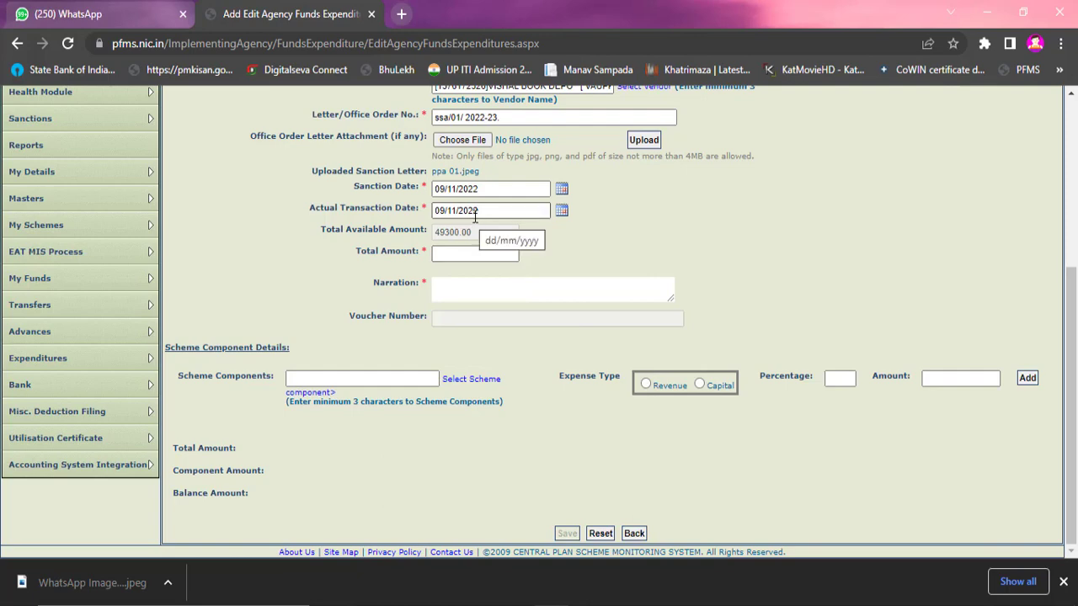
Step: Set the Total Amount to 5053, check the purpose in the ppa 01 letter, and enter the narration "for stationery etc."
{"action": "left_click", "coordinate": [441, 252]}
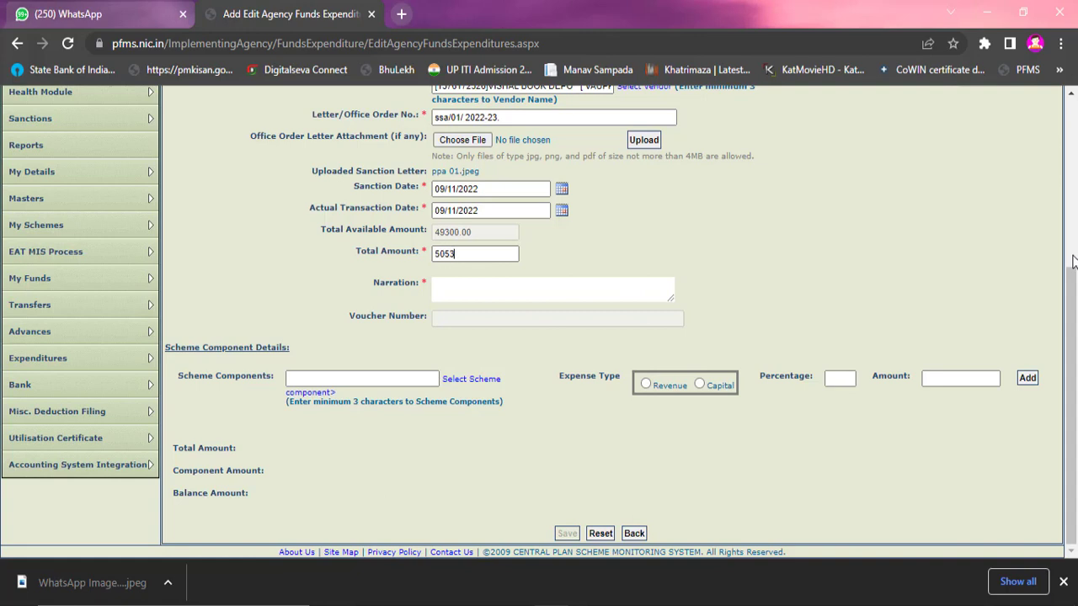
{"action": "left_click", "coordinate": [653, 601]}
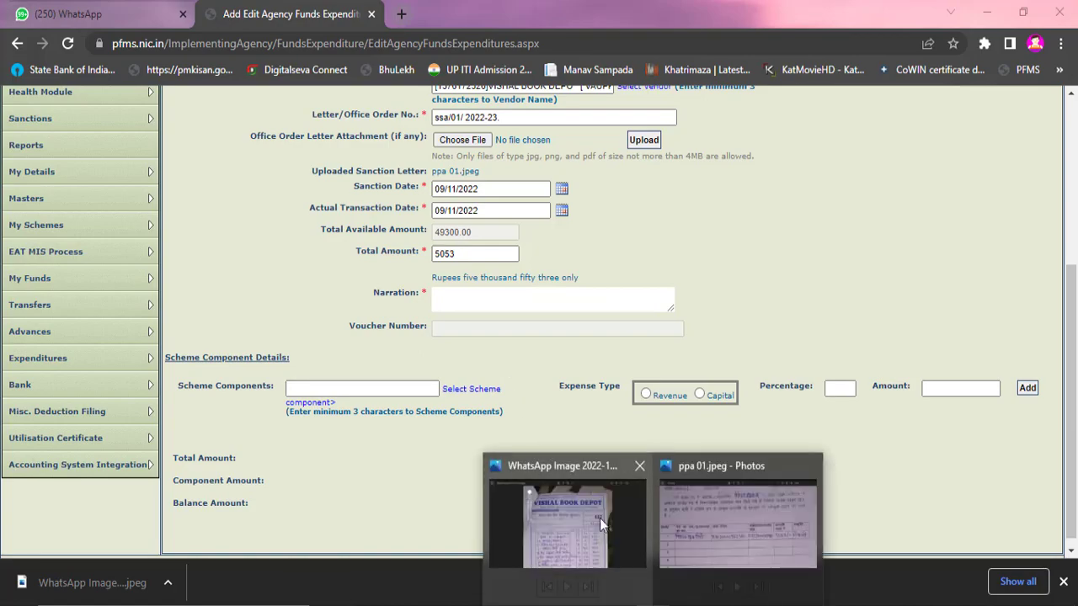
{"action": "left_click", "coordinate": [736, 537]}
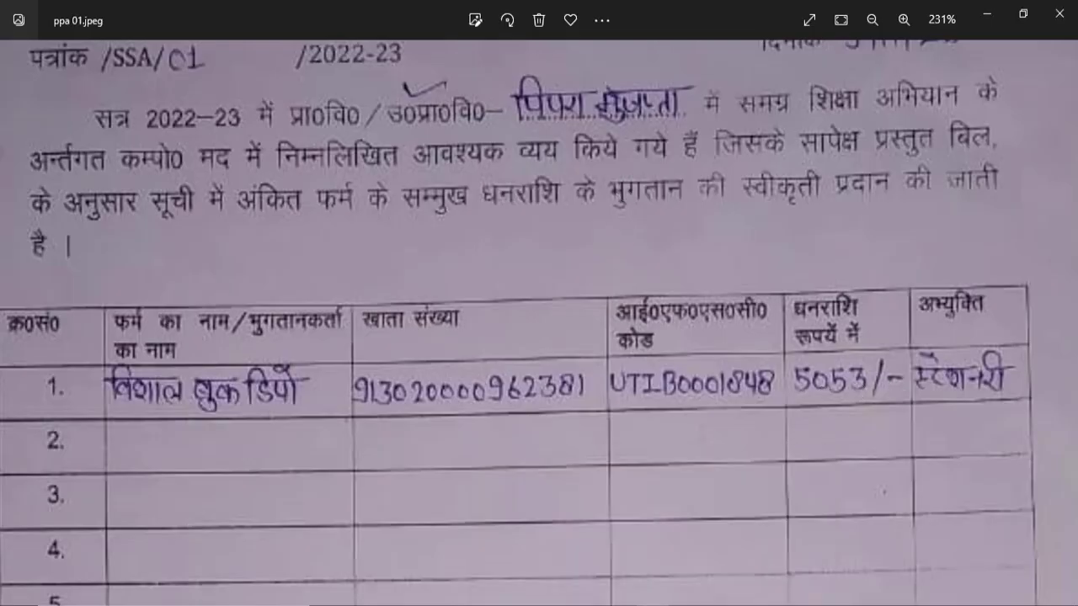
{"action": "key", "text": "alt+Tab"}
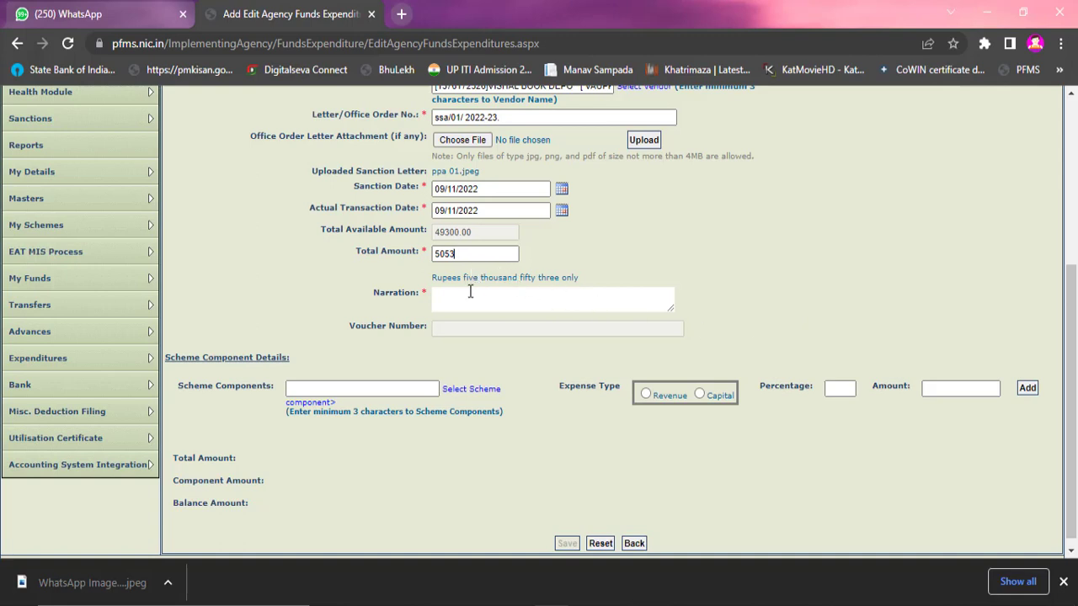
{"action": "left_click", "coordinate": [468, 293]}
{"action": "type", "text": "for stationery etc."}
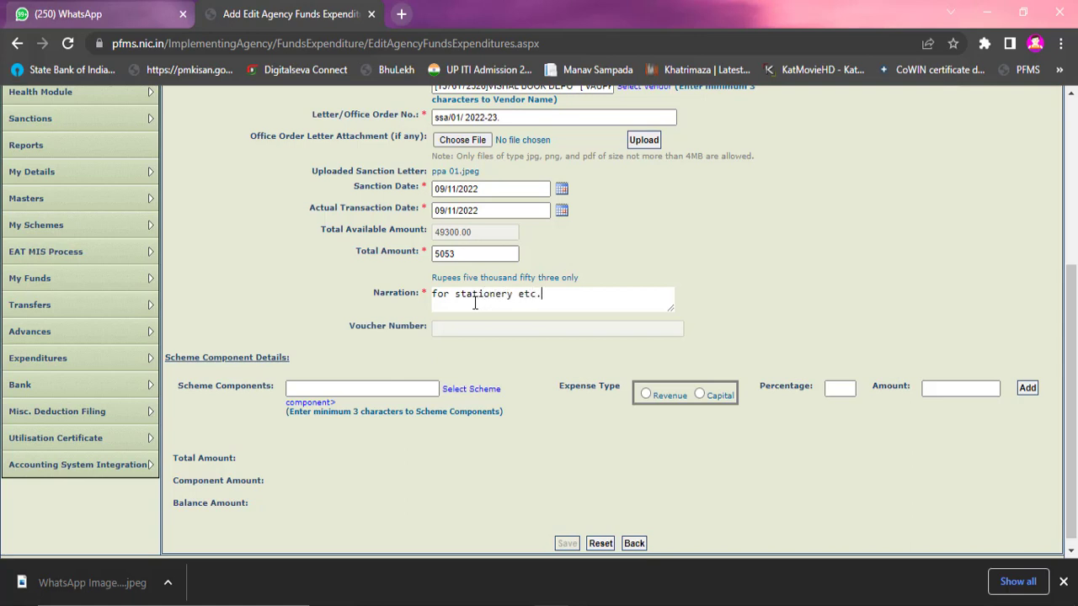
Step: Search the scheme components for "composite school grant" and choose [F.01.18]Composite School Grant (Elementary) for the expenditure
{"action": "left_click", "coordinate": [459, 393]}
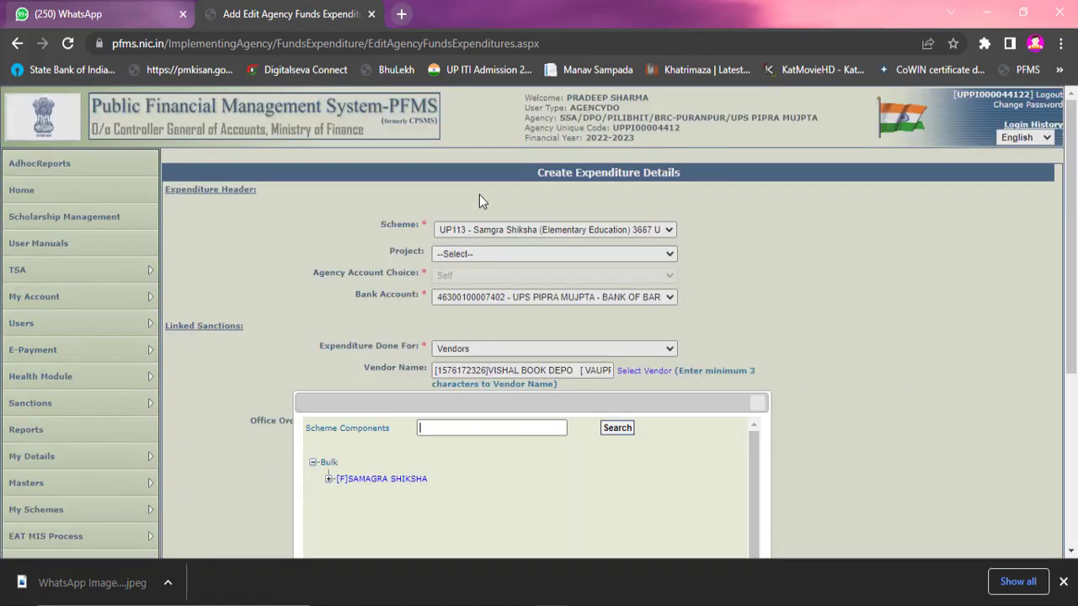
{"action": "scroll", "coordinate": [541, 383], "scroll_direction": "down", "scroll_amount": 3}
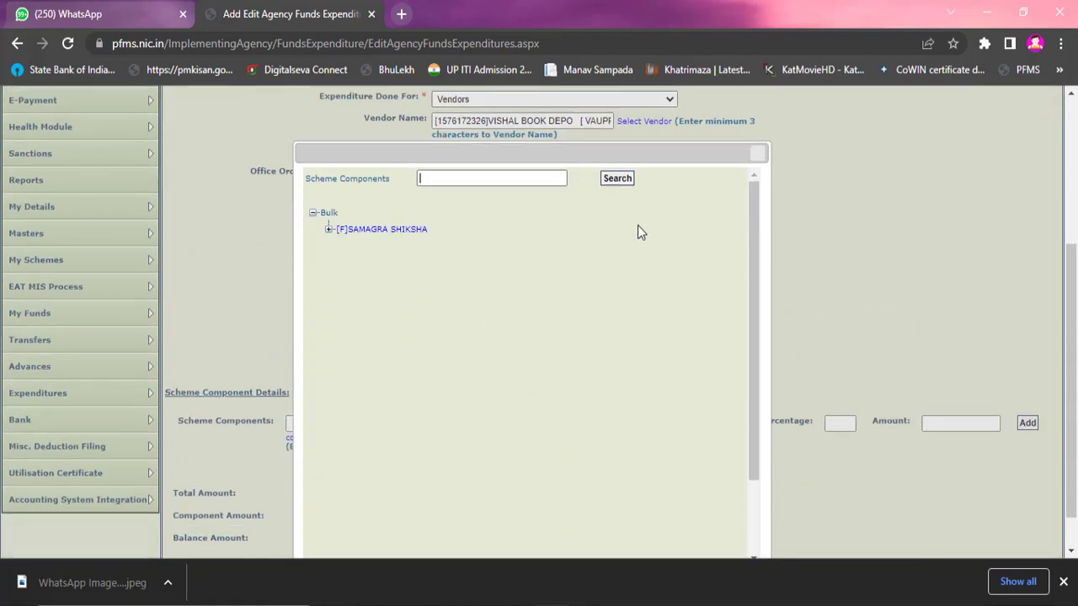
{"action": "type", "text": "com"}
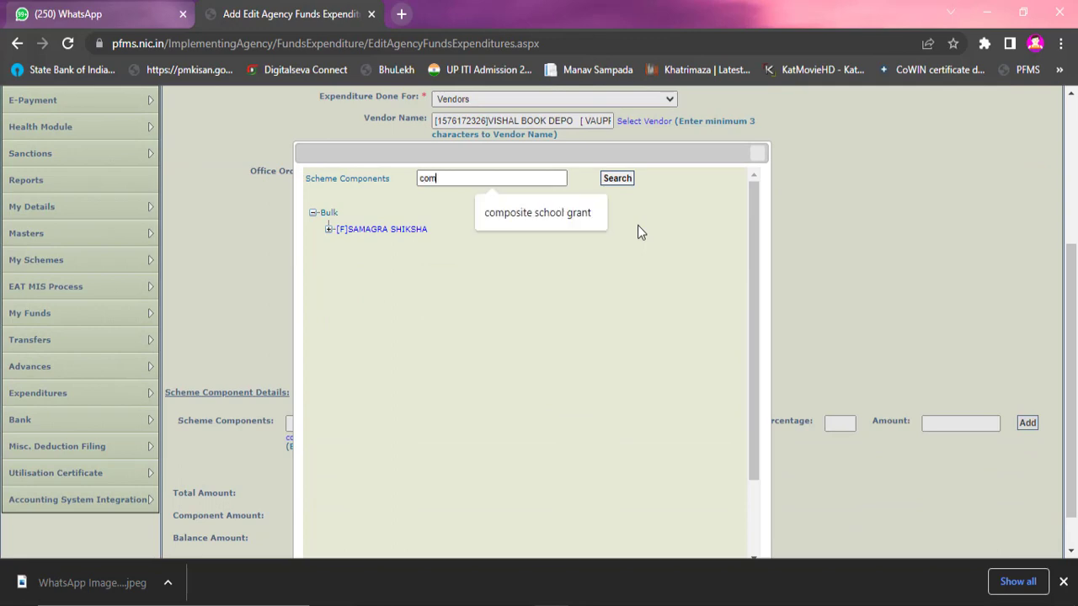
{"action": "left_click", "coordinate": [562, 217]}
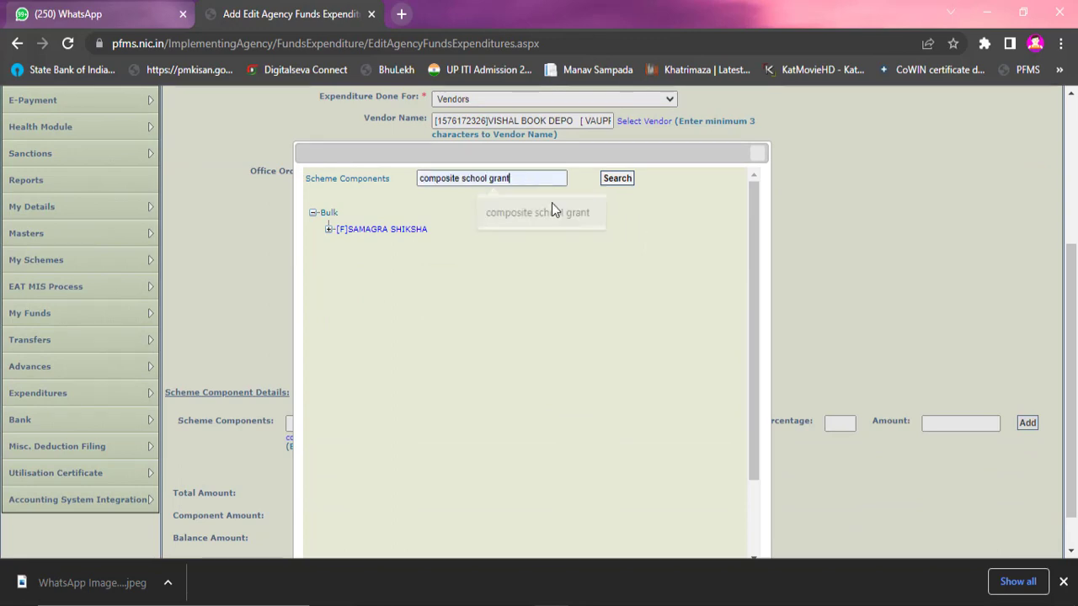
{"action": "left_click", "coordinate": [626, 184]}
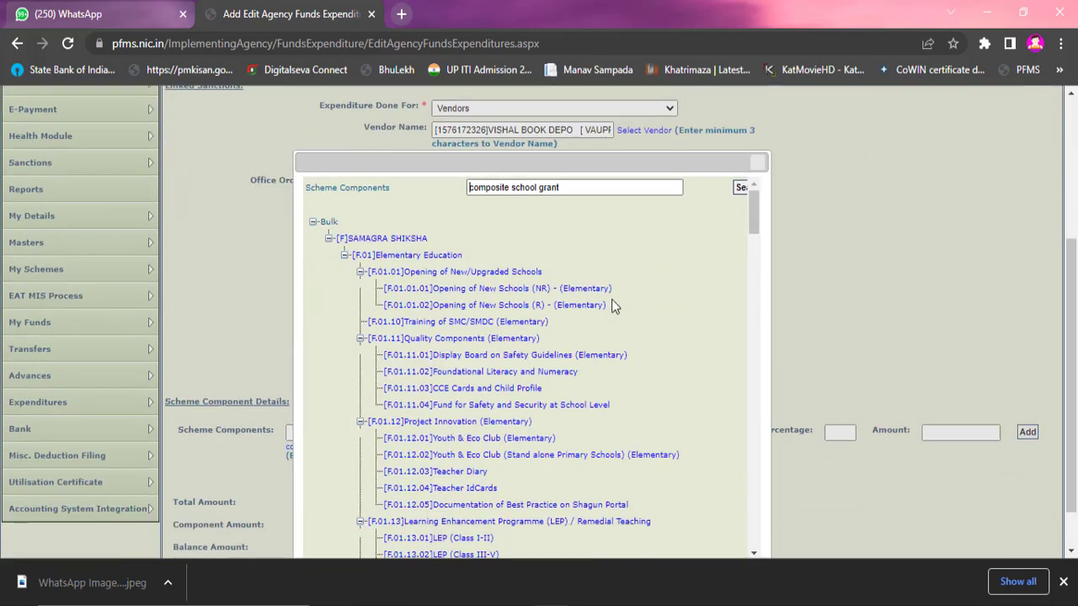
{"action": "scroll", "coordinate": [614, 321], "scroll_direction": "down", "scroll_amount": 3}
{"action": "scroll", "coordinate": [614, 328], "scroll_direction": "down", "scroll_amount": 5}
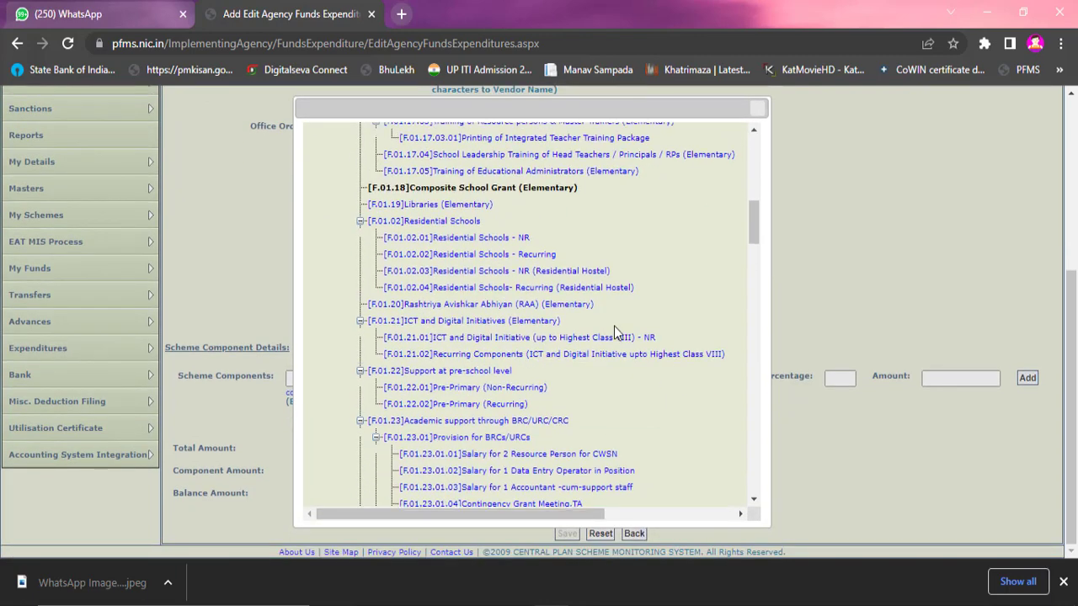
{"action": "scroll", "coordinate": [427, 300], "scroll_direction": "up", "scroll_amount": 1}
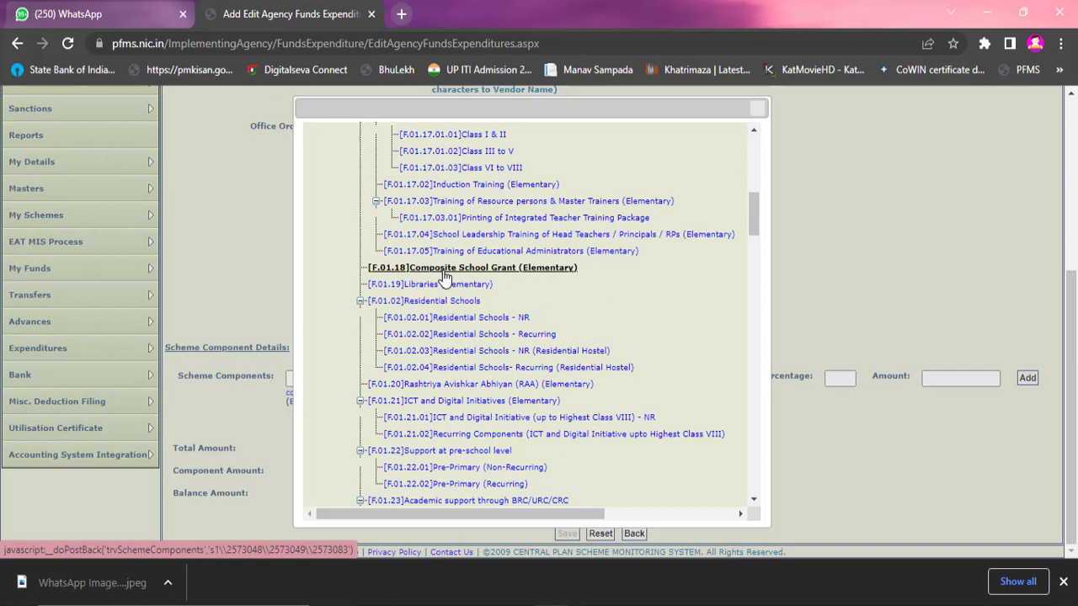
{"action": "left_click", "coordinate": [443, 271]}
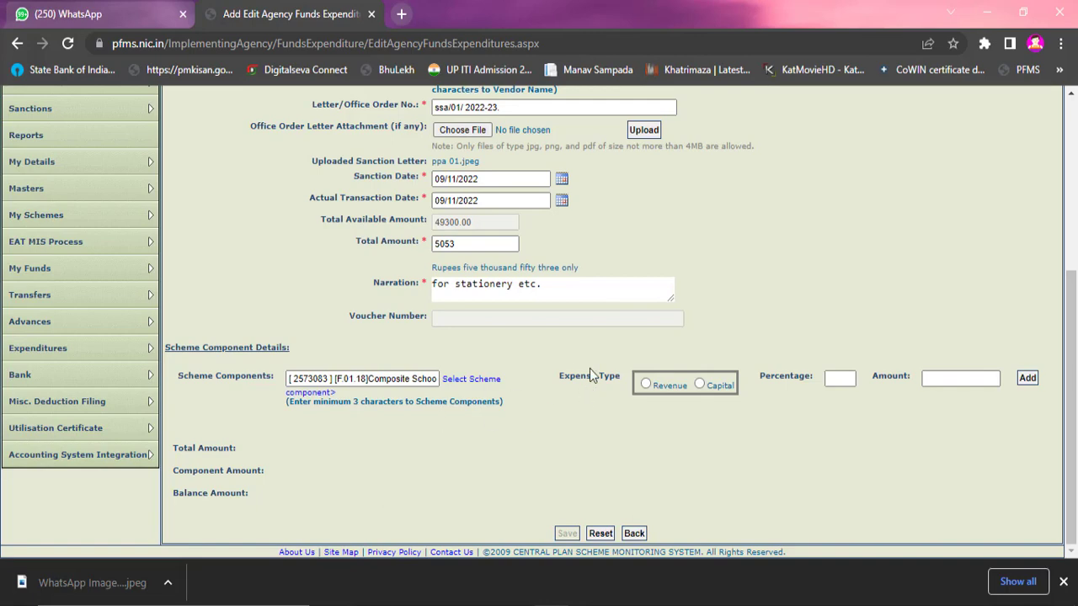
Step: Add the chosen scheme component as a Revenue expense with percentage 100 and amount 5053
{"action": "left_click", "coordinate": [647, 386]}
{"action": "left_click", "coordinate": [835, 379]}
{"action": "type", "text": "100"}
{"action": "left_click", "coordinate": [982, 382]}
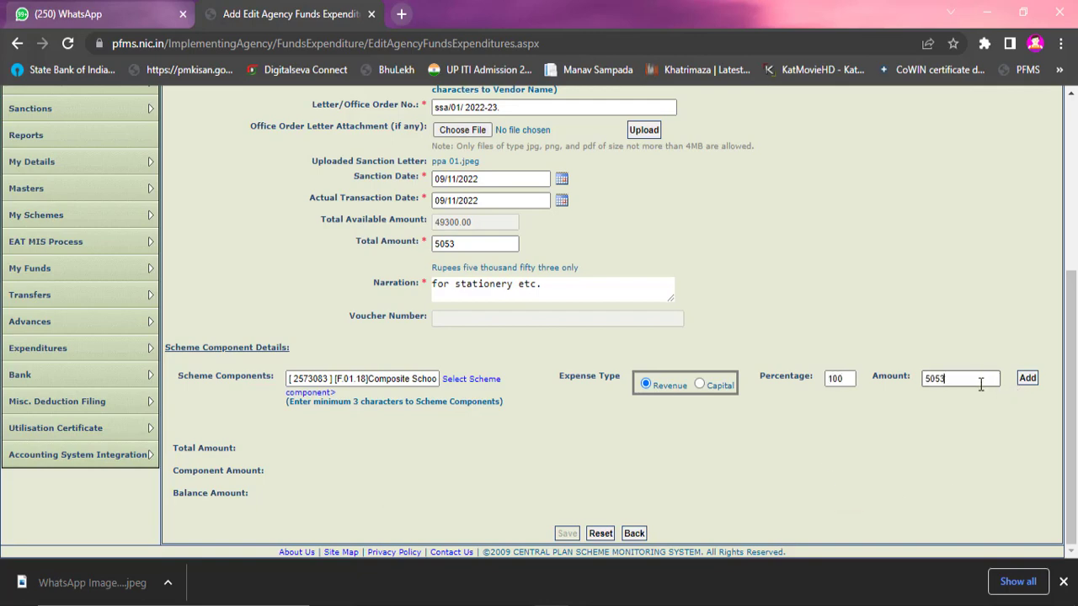
{"action": "left_click", "coordinate": [1029, 381]}
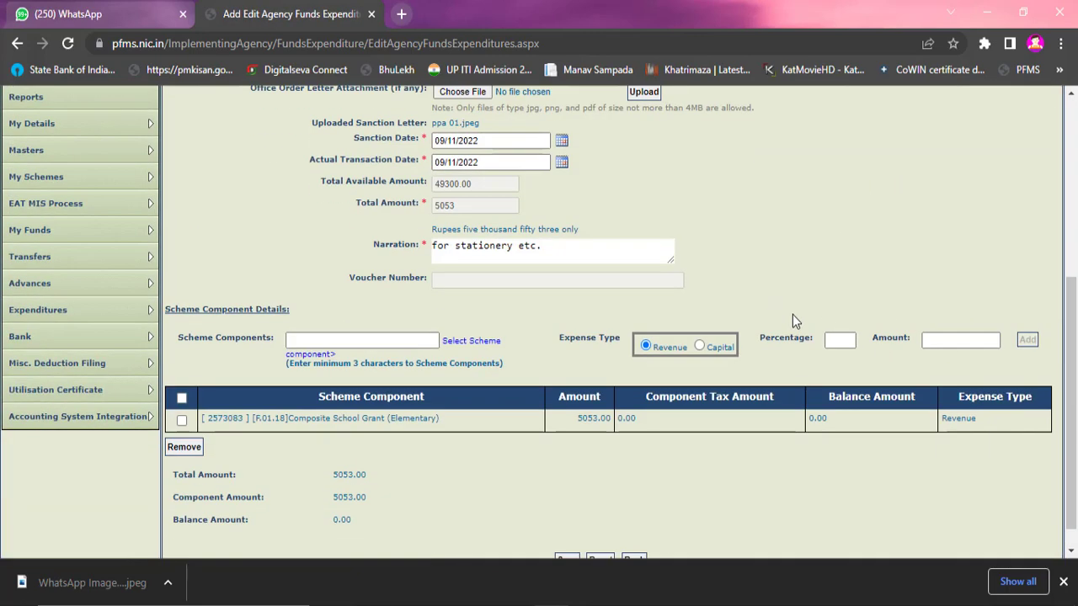
Step: Select all rows in the scheme component table, including the Composite School Grant (Elementary) entry
{"action": "left_click", "coordinate": [182, 372]}
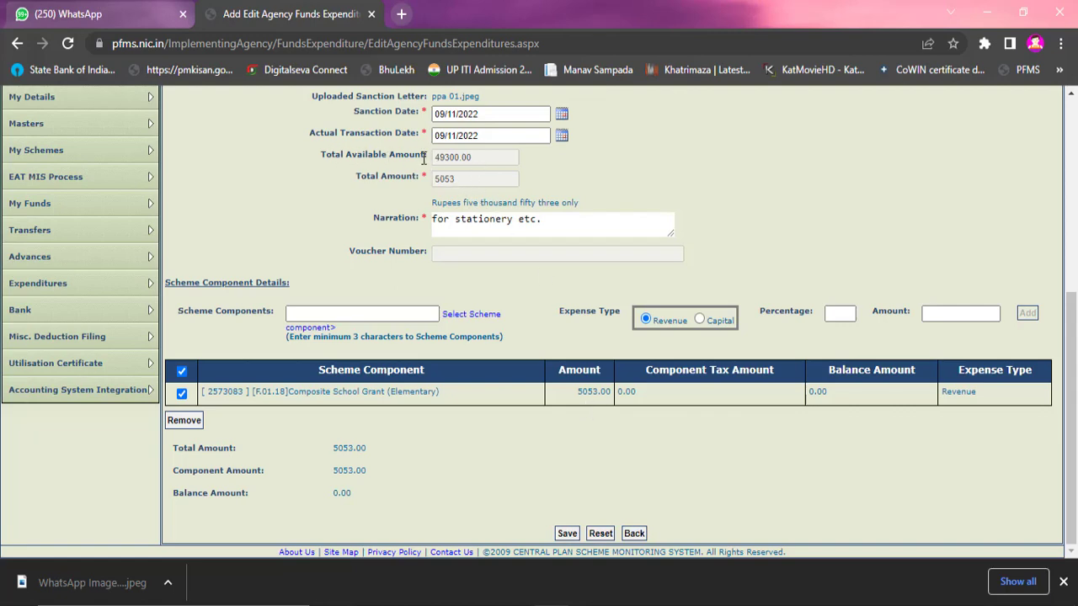
{"action": "mouse_move", "coordinate": [444, 162]}
{"action": "mouse_move", "coordinate": [157, 390]}
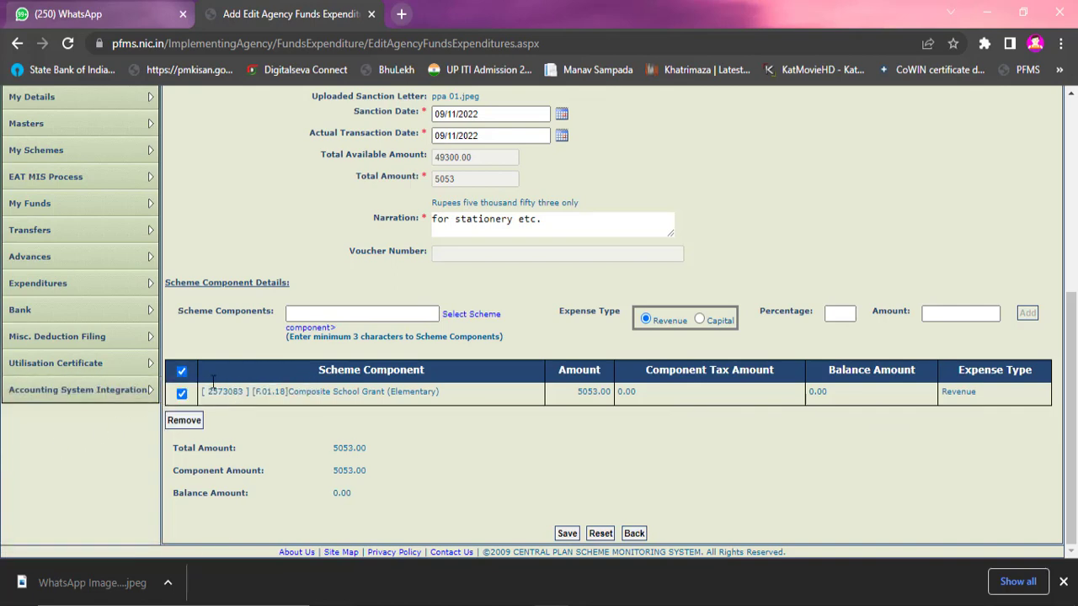